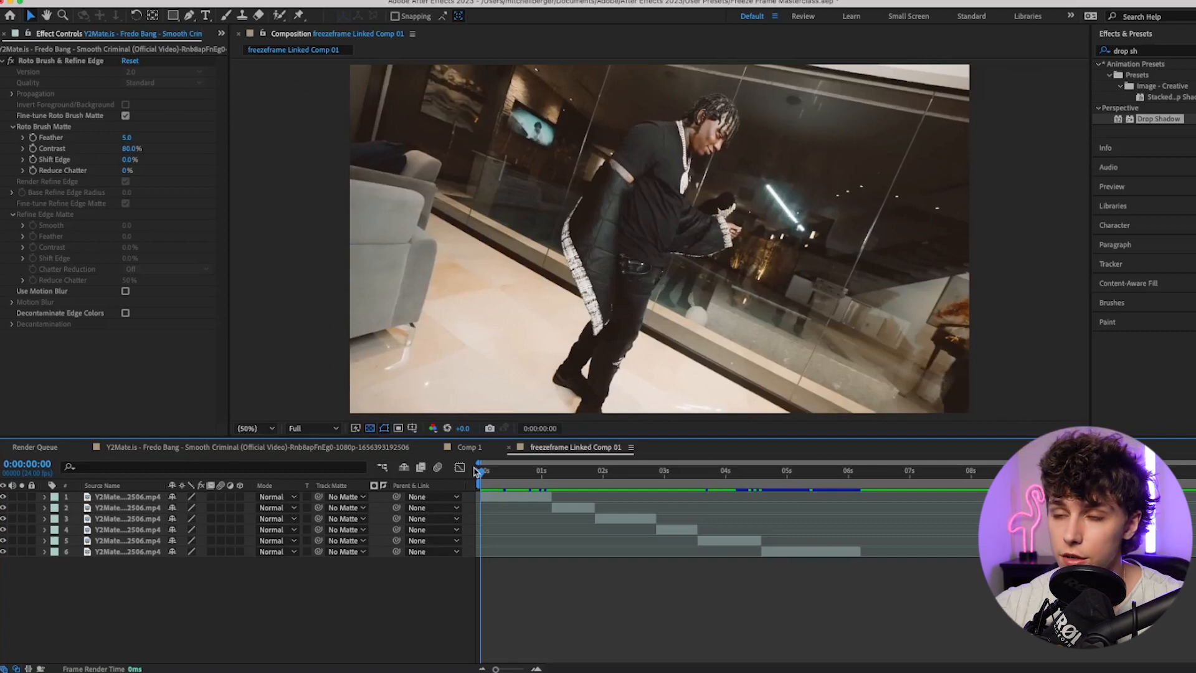
- Duplicate the second clip at 0:00:01:04, turning the copy into a freeze frame at the top of the layer stack
{"action": "left_click_drag", "start_coordinate": [477, 472], "coordinate": [552, 473]}
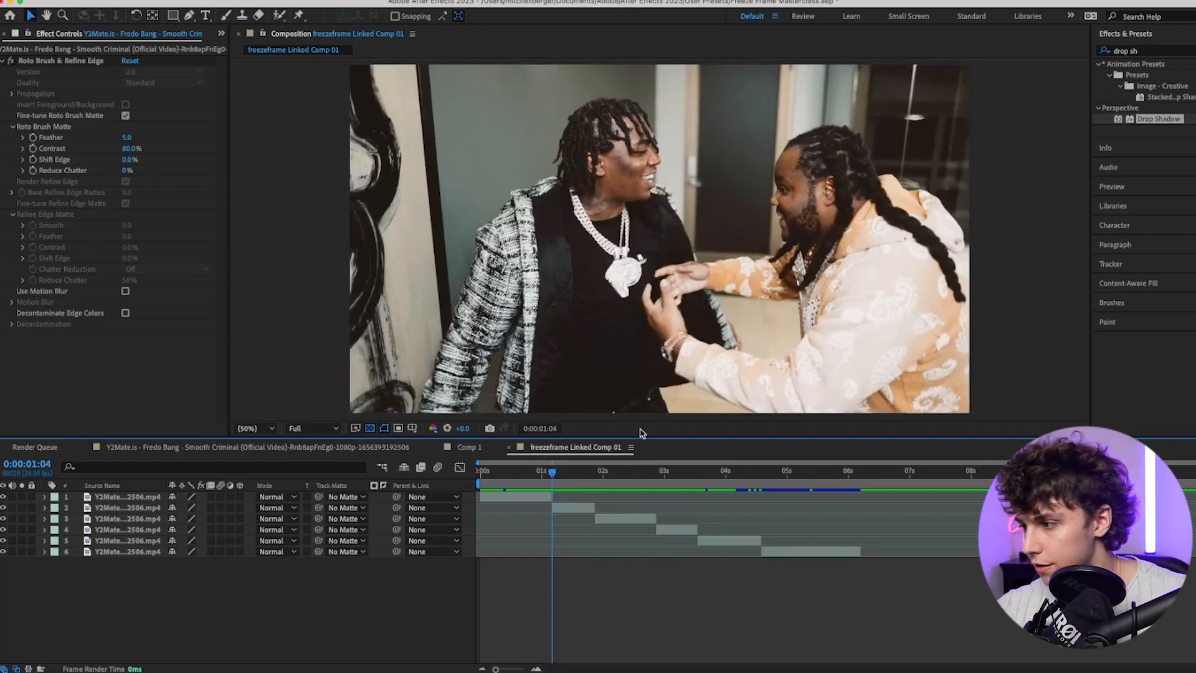
{"action": "left_click", "coordinate": [575, 509]}
{"action": "key", "text": "super+d"}
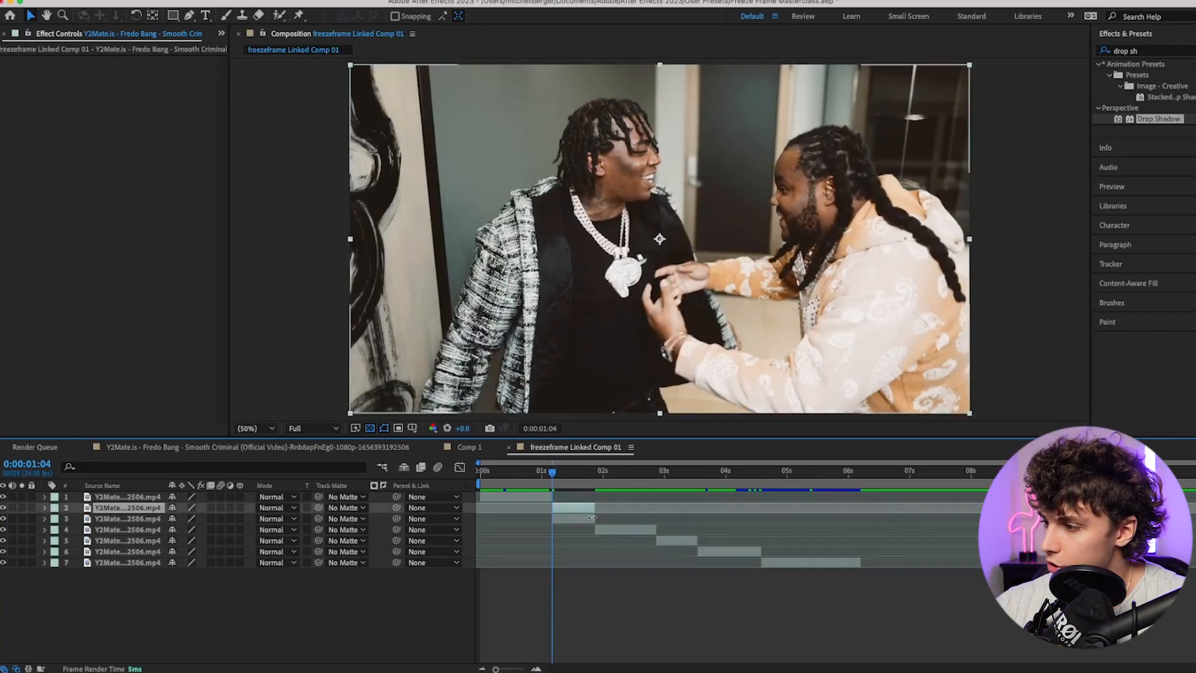
{"action": "right_click", "coordinate": [563, 511]}
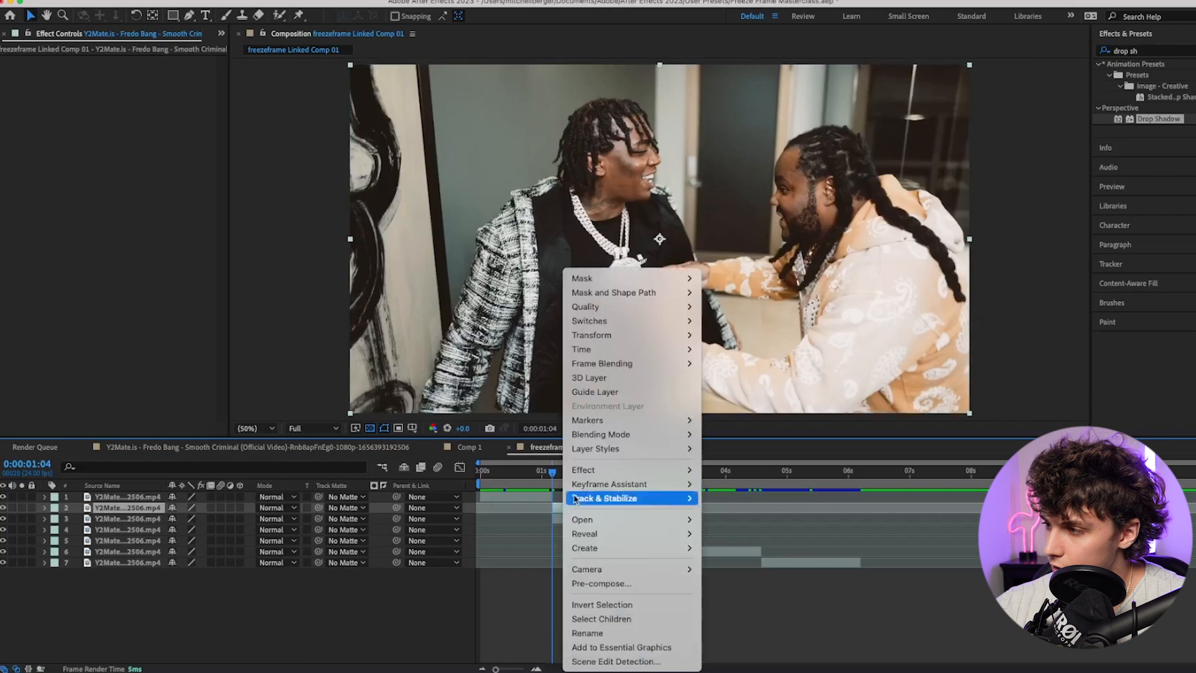
{"action": "mouse_move", "coordinate": [648, 349]}
{"action": "left_click", "coordinate": [734, 391]}
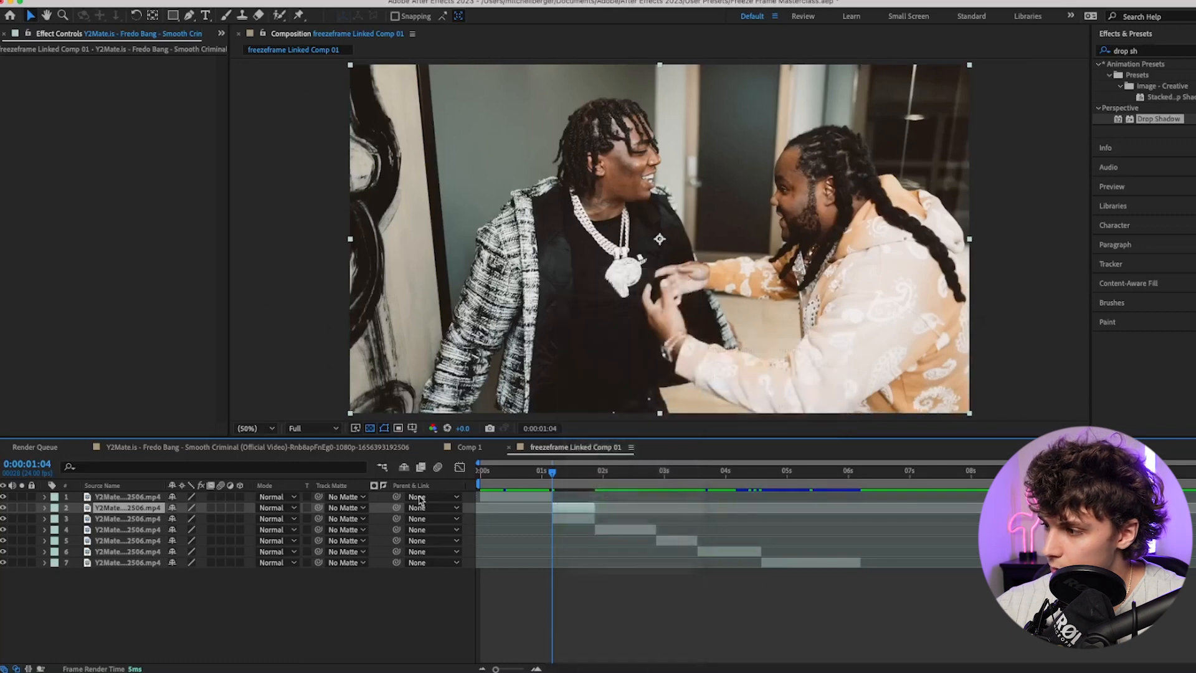
{"action": "left_click_drag", "start_coordinate": [149, 496], "coordinate": [150, 496]}
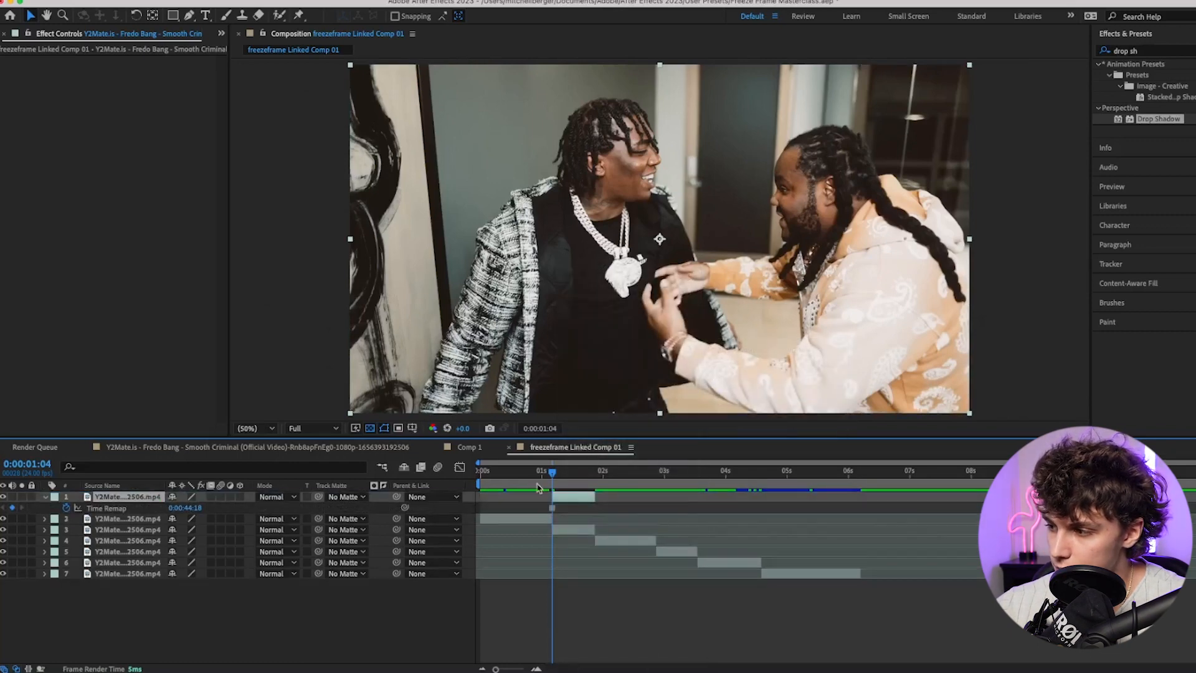
- Mask the necklace pendant on the freeze-frame layer with the Pen tool, and hide the original second clip
{"action": "left_click", "coordinate": [189, 15]}
{"action": "scroll", "coordinate": [625, 292], "scroll_direction": "up", "scroll_amount": 4}
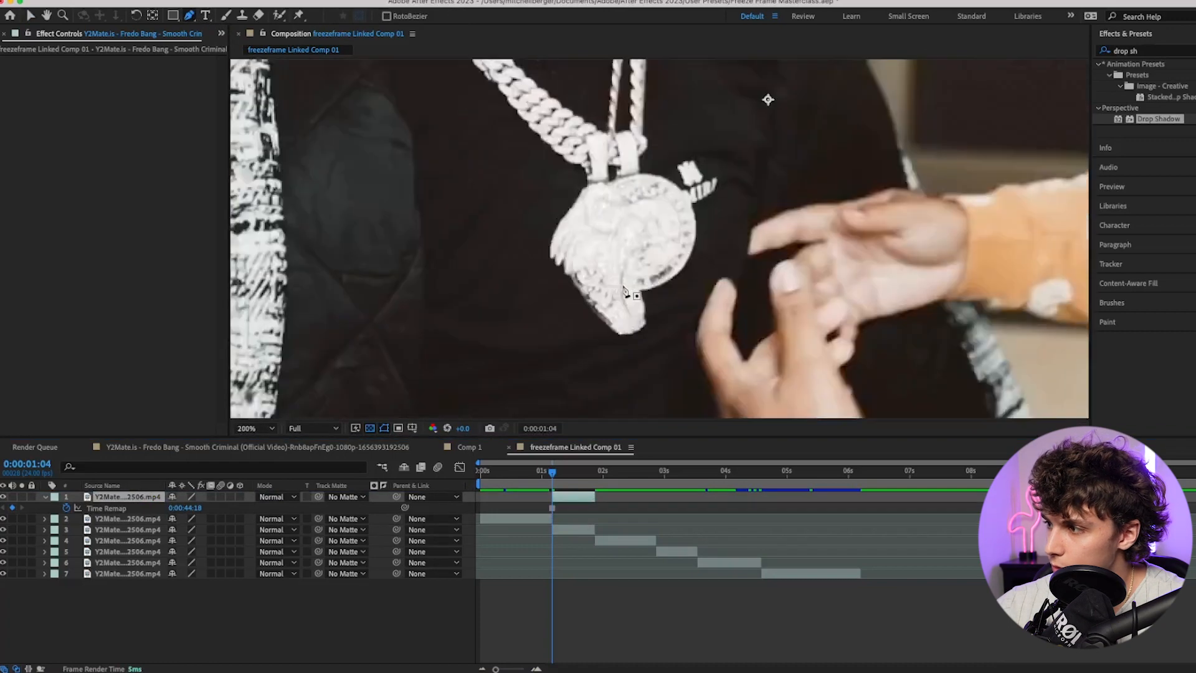
{"action": "left_click", "coordinate": [625, 333]}
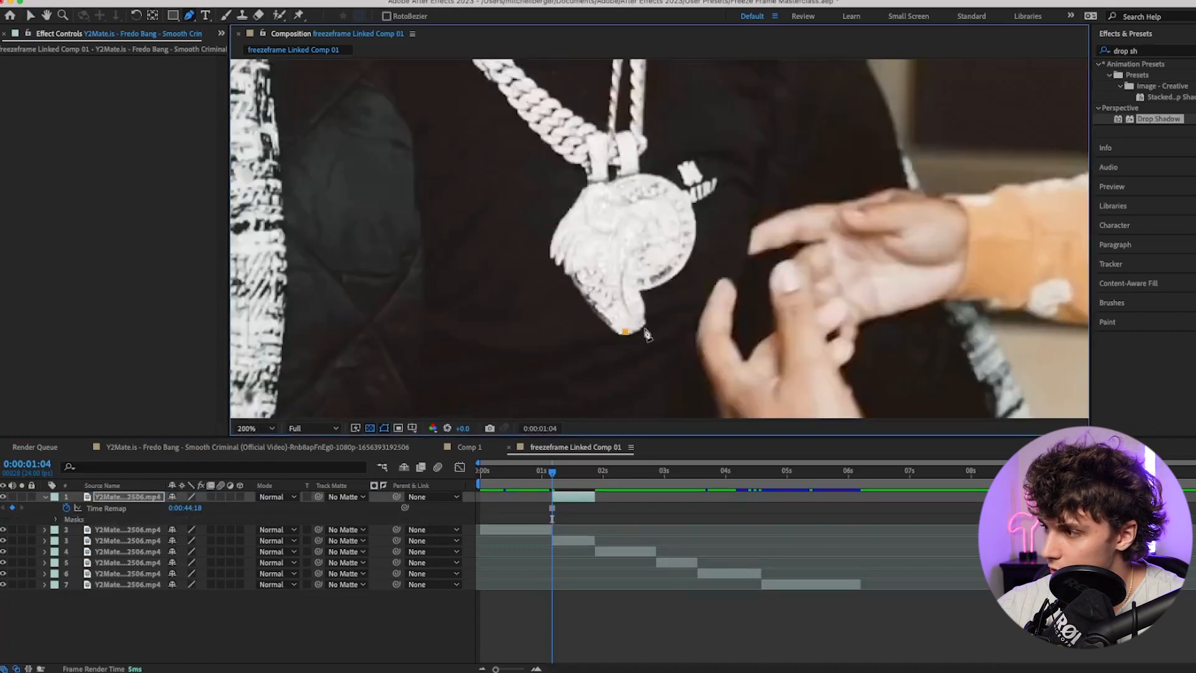
{"action": "key", "text": "v"}
{"action": "left_click", "coordinate": [123, 542]}
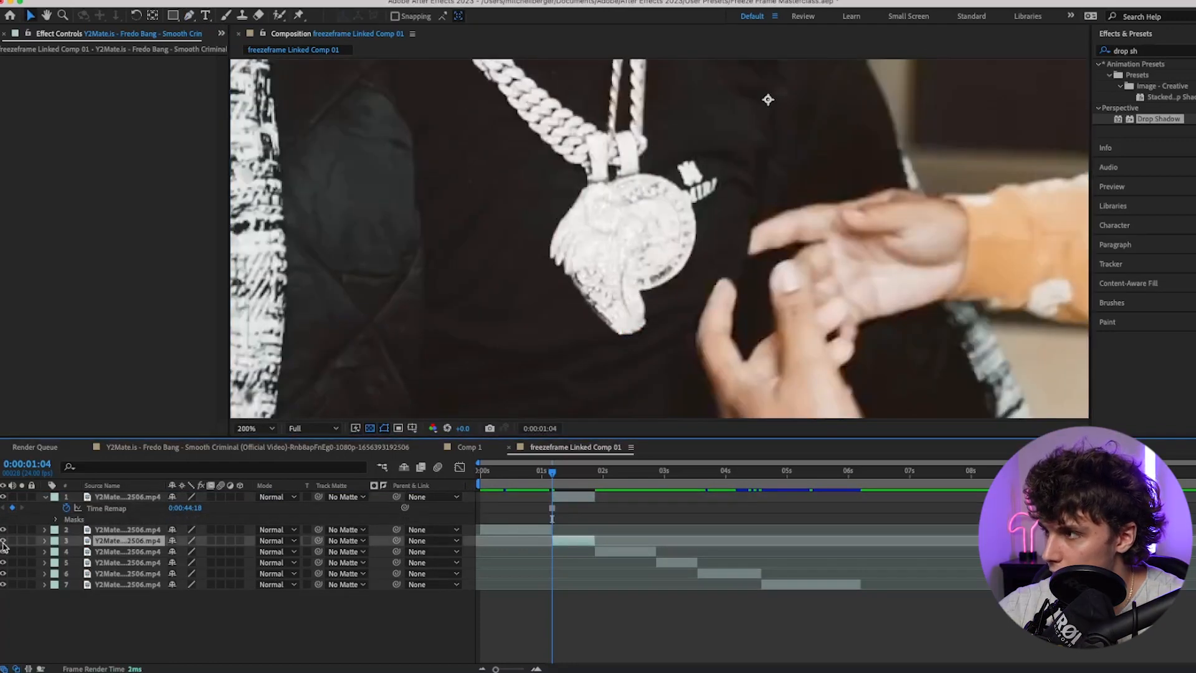
{"action": "left_click", "coordinate": [4, 541]}
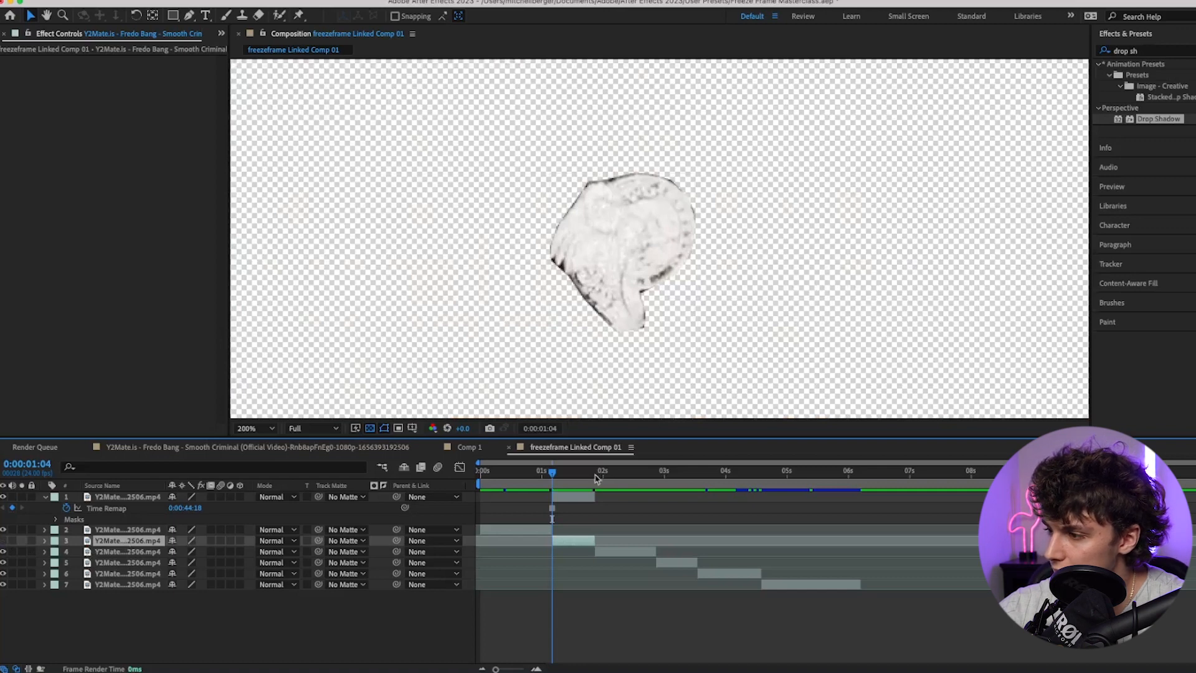
- Set the pendant mask's feather to 10 pixels and expansion to -4 pixels, and shift the layer earlier to end at the cut
{"action": "left_click", "coordinate": [574, 499]}
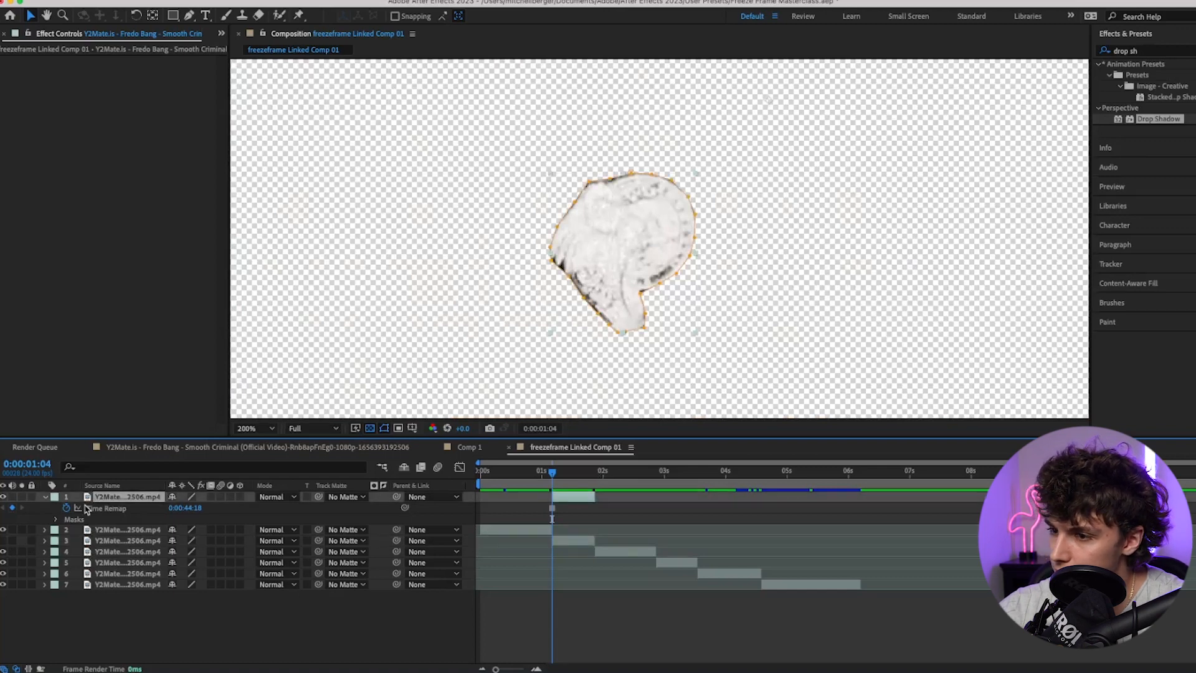
{"action": "left_click", "coordinate": [56, 519]}
{"action": "left_click", "coordinate": [68, 530]}
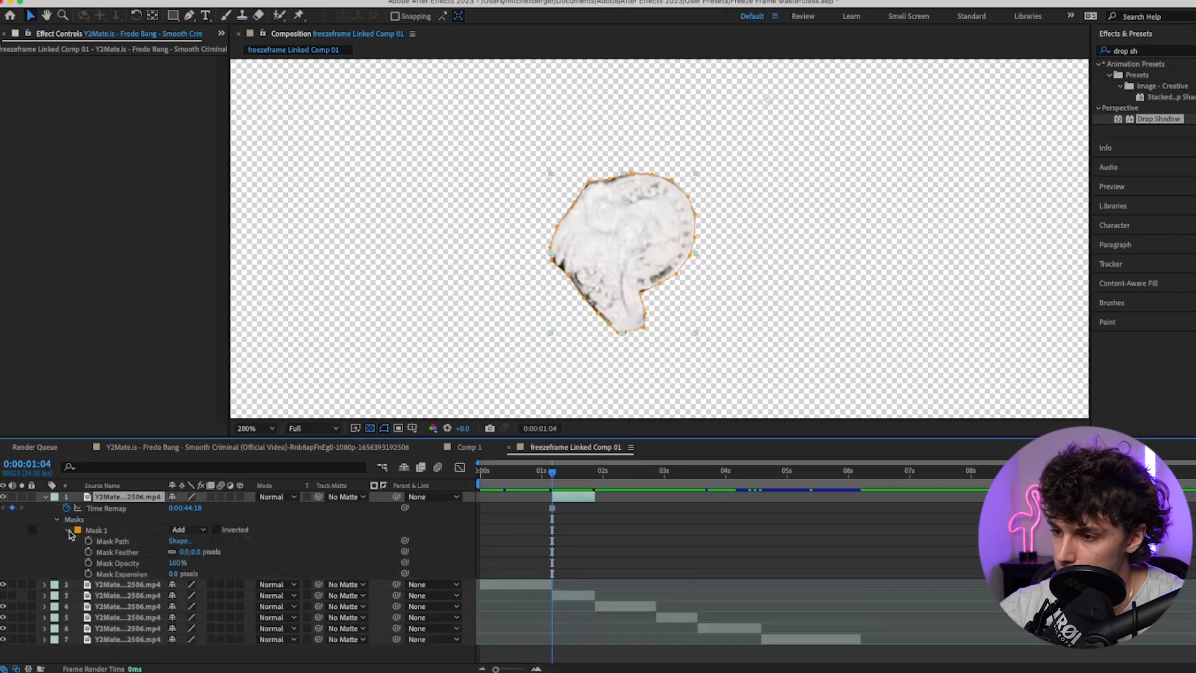
{"action": "left_click_drag", "start_coordinate": [185, 552], "coordinate": [171, 580]}
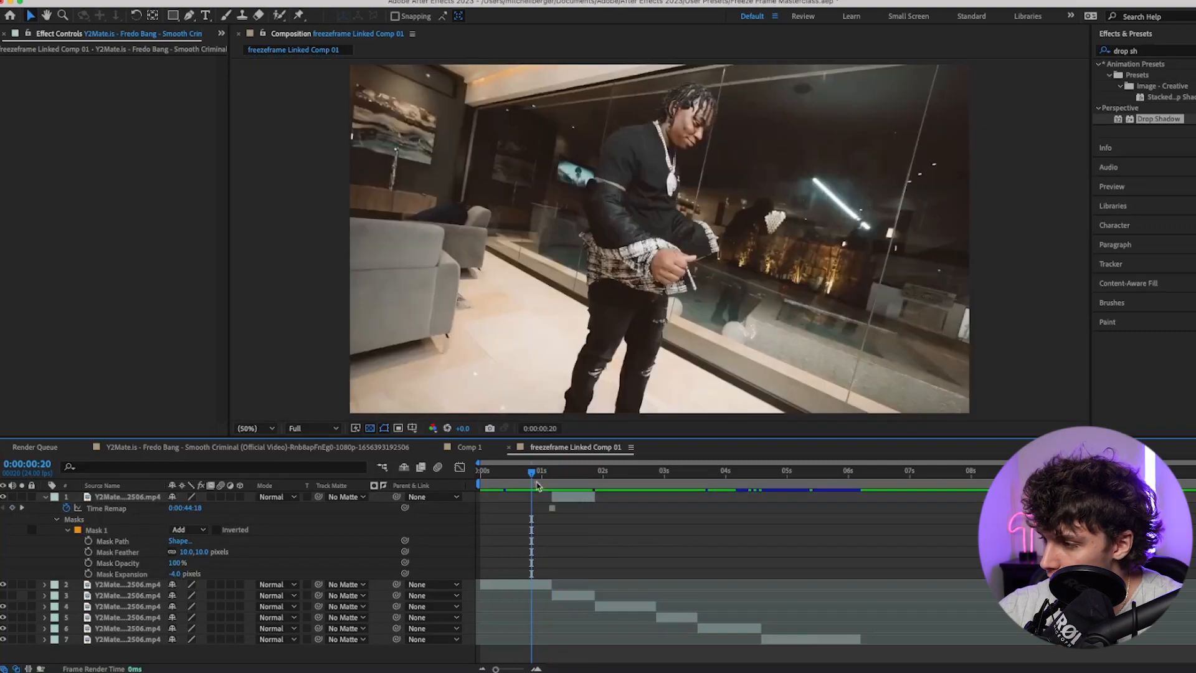
{"action": "left_click", "coordinate": [505, 472]}
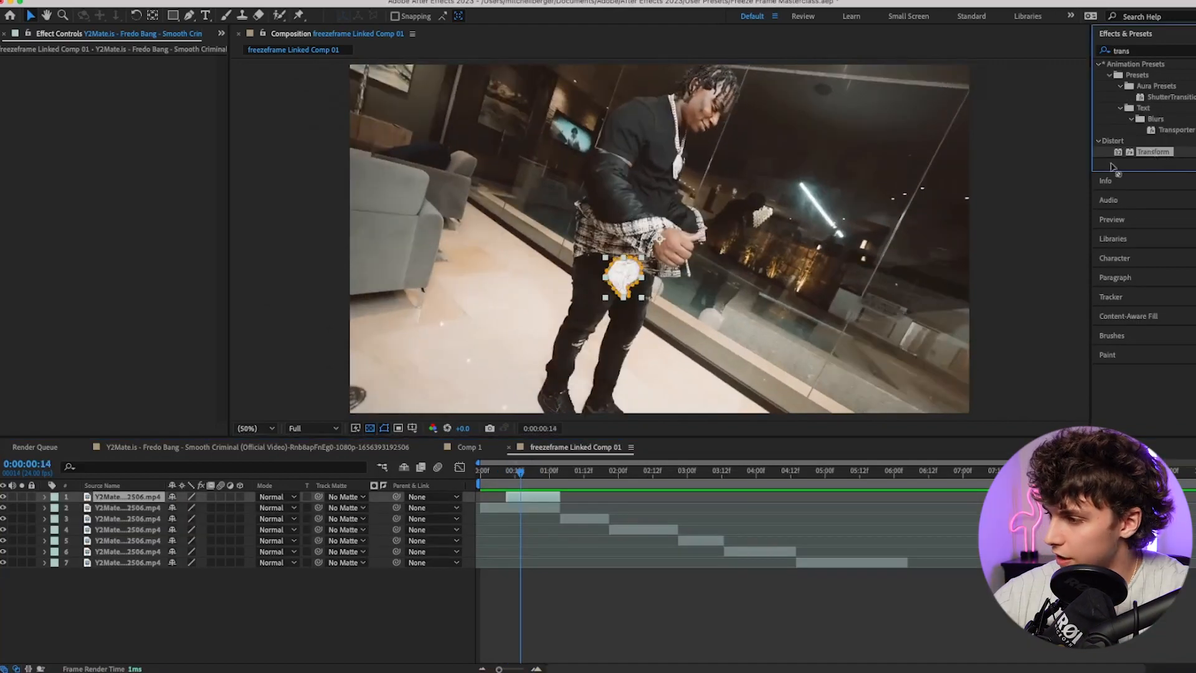
- Apply the Transform effect to the pendant layer, with its anchor point on the pendant at 846, 650 and position at 845, 652
{"action": "left_click_drag", "start_coordinate": [1111, 165], "coordinate": [523, 496]}
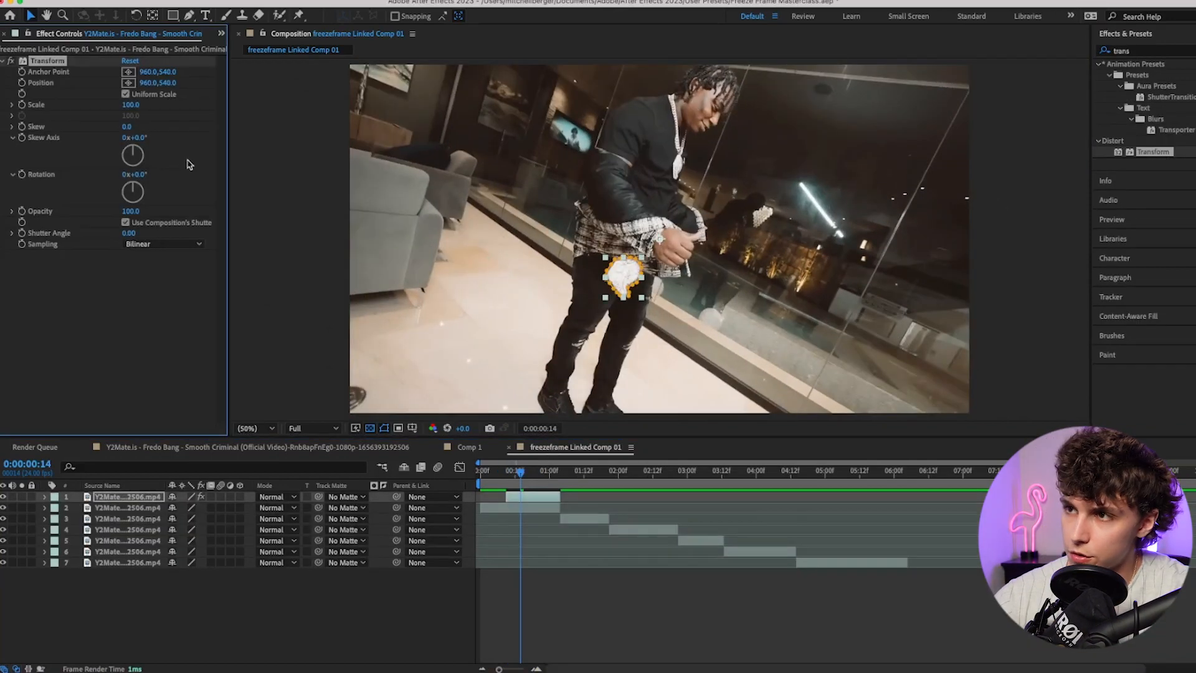
{"action": "left_click", "coordinate": [128, 76]}
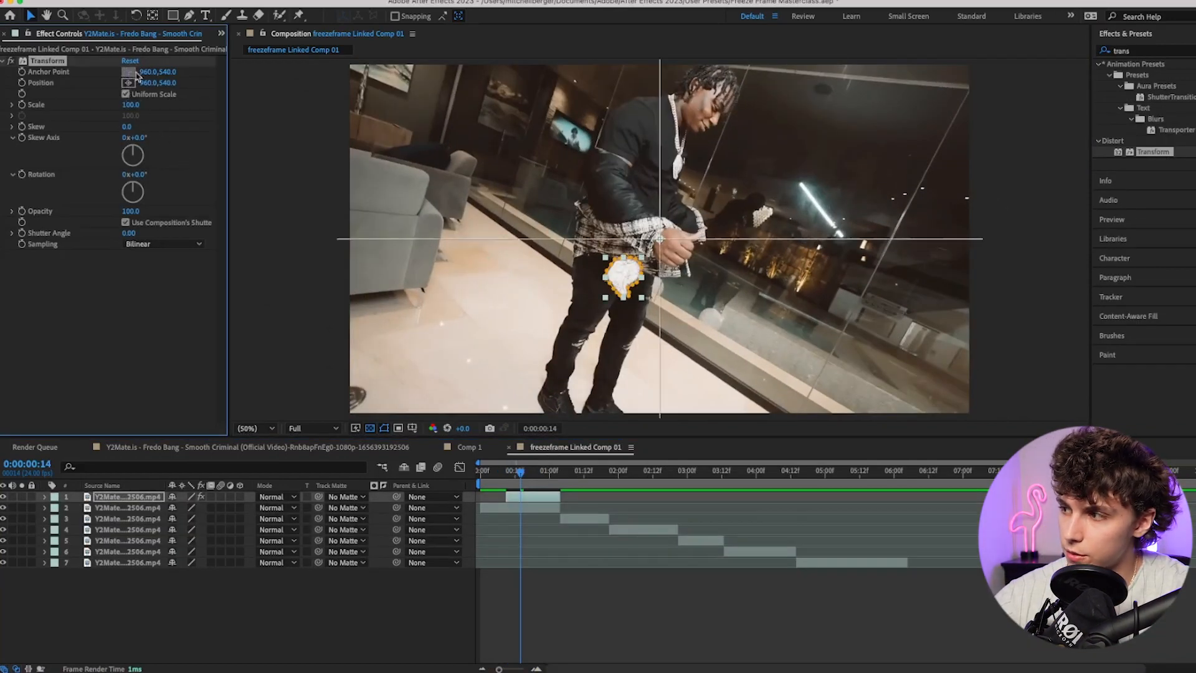
{"action": "left_click", "coordinate": [623, 273]}
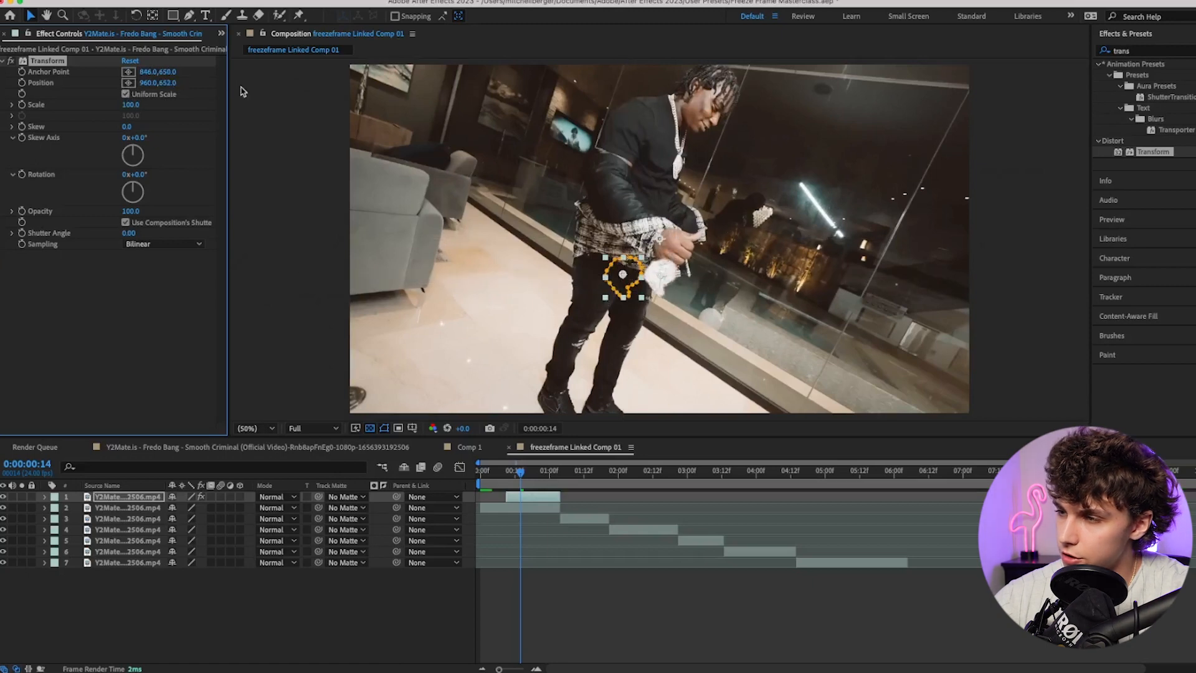
{"action": "left_click_drag", "start_coordinate": [147, 84], "coordinate": [75, 92]}
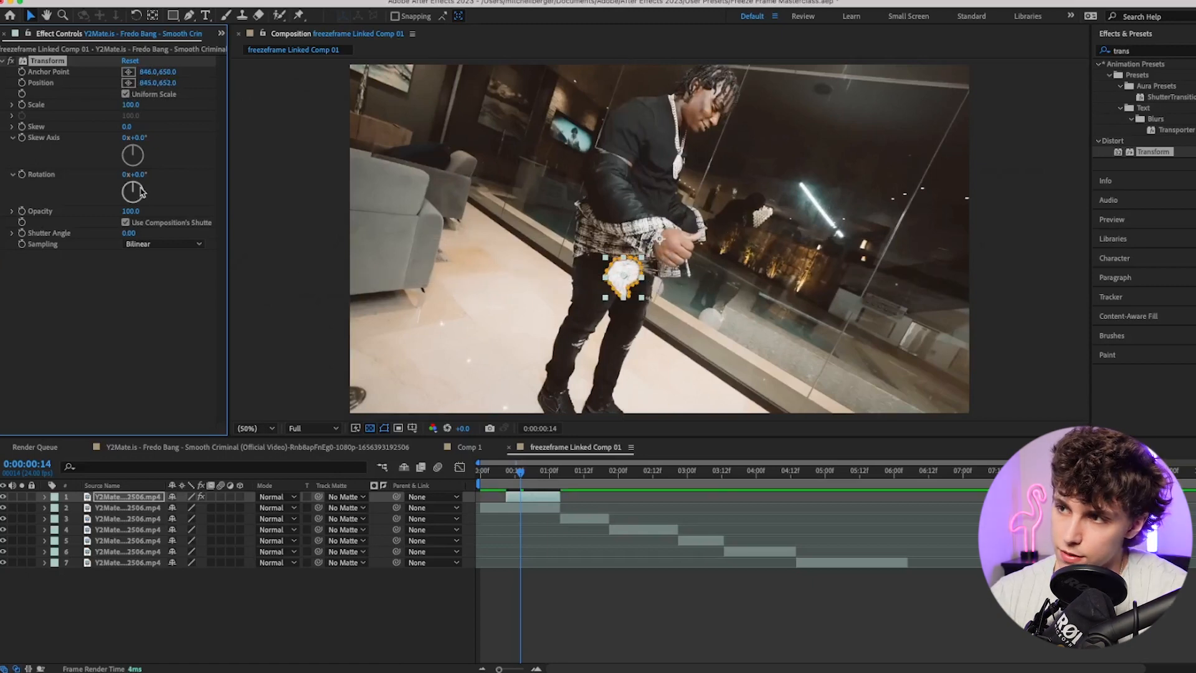
- Keyframe the Transform rotation at 0° on 0:00:01:04 and -1x-306° on 0:00:00:10, and preview the pendant's spin
{"action": "left_click_drag", "start_coordinate": [141, 192], "coordinate": [139, 159]}
{"action": "key", "text": "super+z"}
{"action": "left_click_drag", "start_coordinate": [521, 472], "coordinate": [562, 474]}
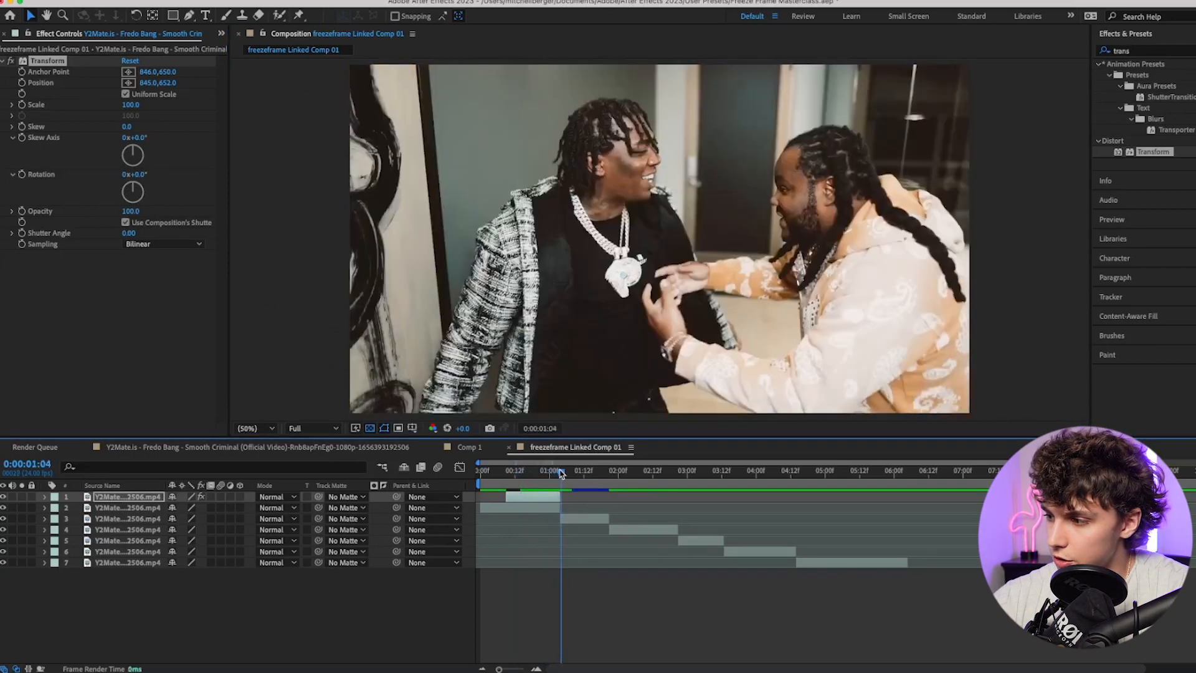
{"action": "left_click", "coordinate": [28, 187]}
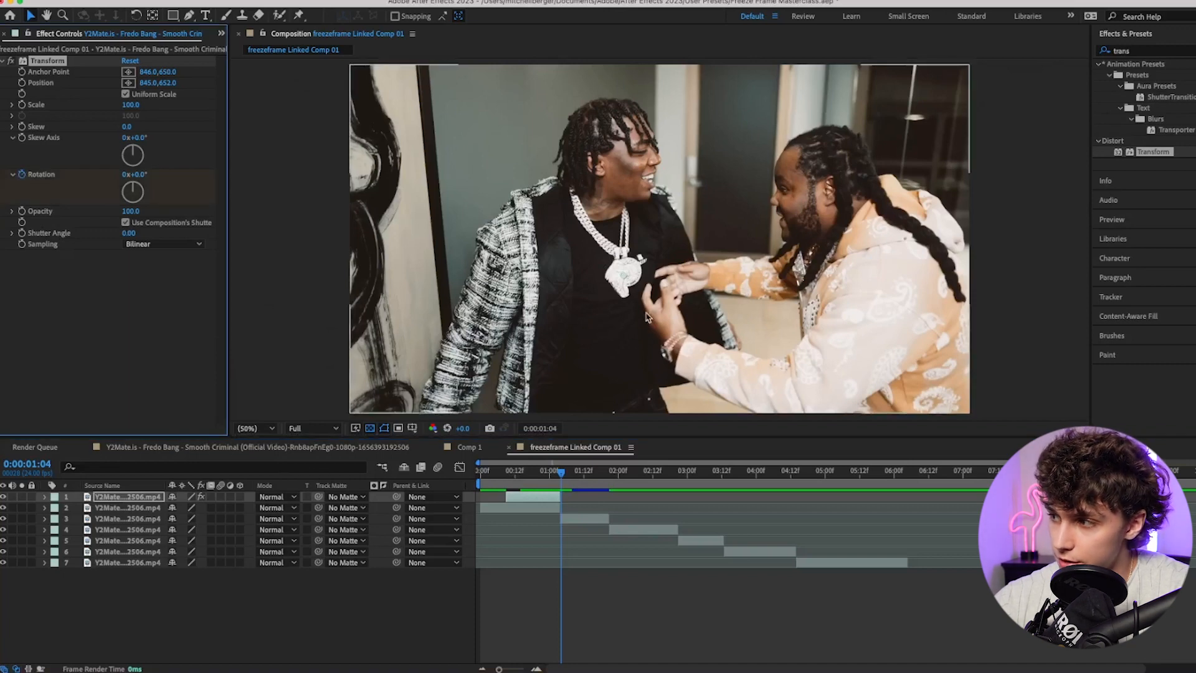
{"action": "left_click_drag", "start_coordinate": [567, 478], "coordinate": [509, 475]}
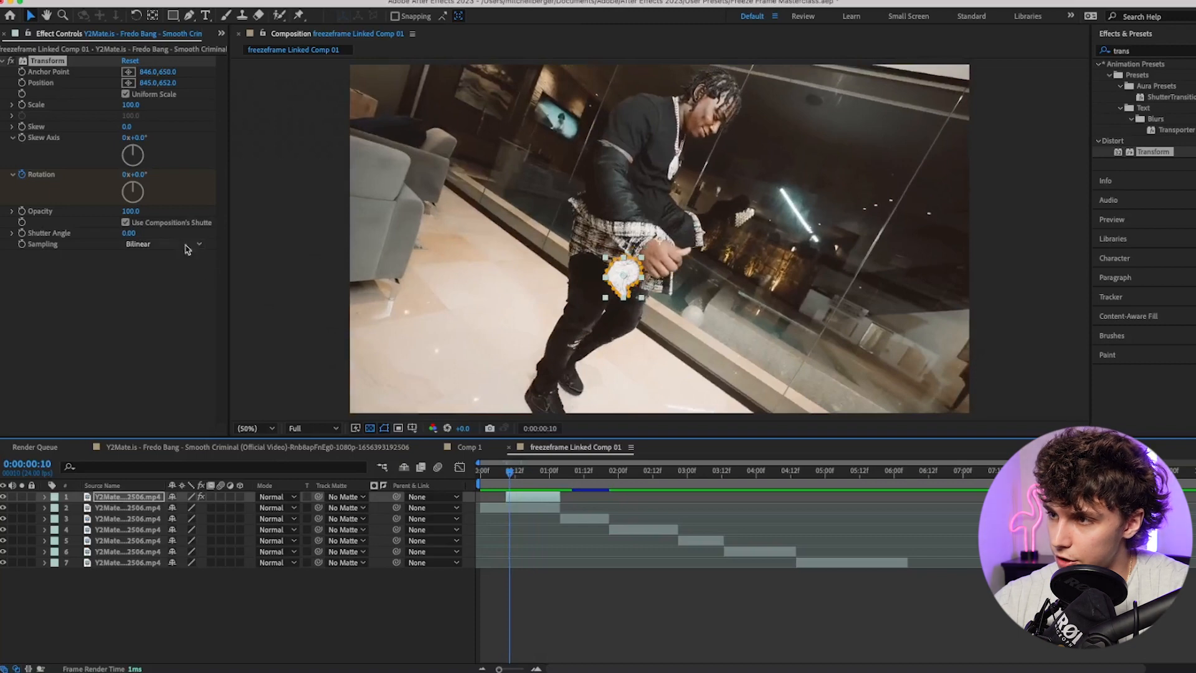
{"action": "mouse_move", "coordinate": [134, 174]}
{"action": "left_mouse_down"}
{"action": "mouse_move", "coordinate": [161, 187]}
{"action": "mouse_move", "coordinate": [144, 181]}
{"action": "mouse_move", "coordinate": [157, 178]}
{"action": "left_mouse_up"}
{"action": "key", "text": "space"}
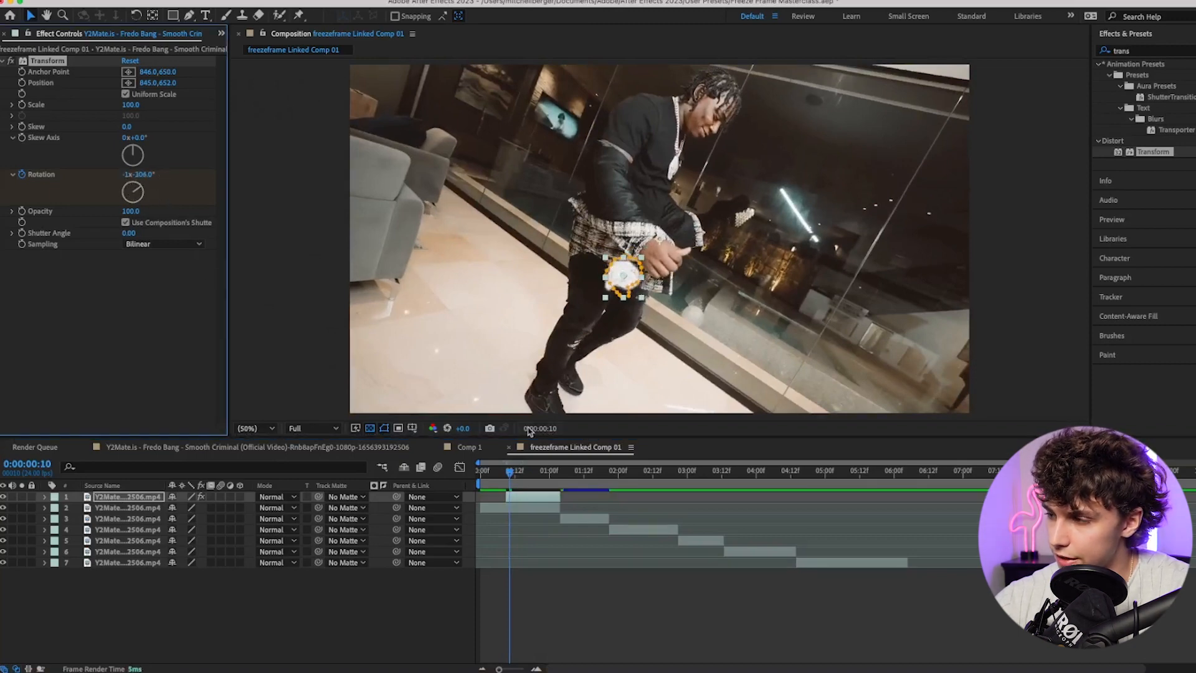
{"action": "key", "text": "="}
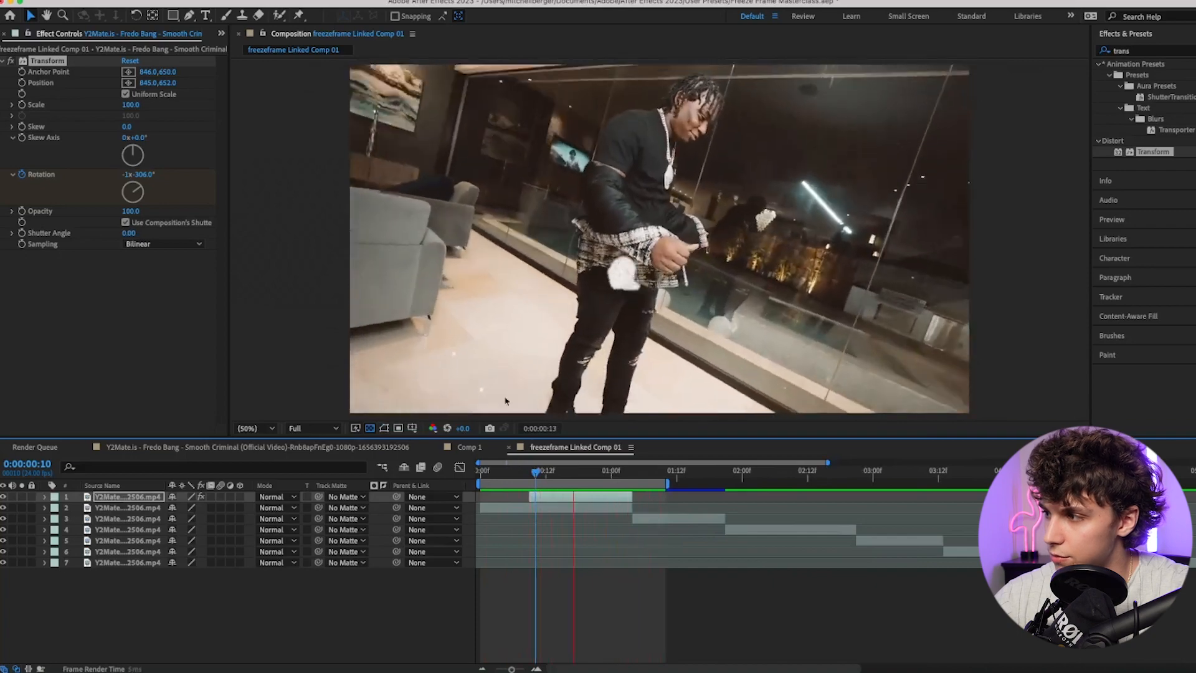
{"action": "key", "text": "space"}
- Apply Easy Ease to both rotation keyframes and preview the spin with motion blur enabled on the pendant layer
{"action": "left_click", "coordinate": [44, 498]}
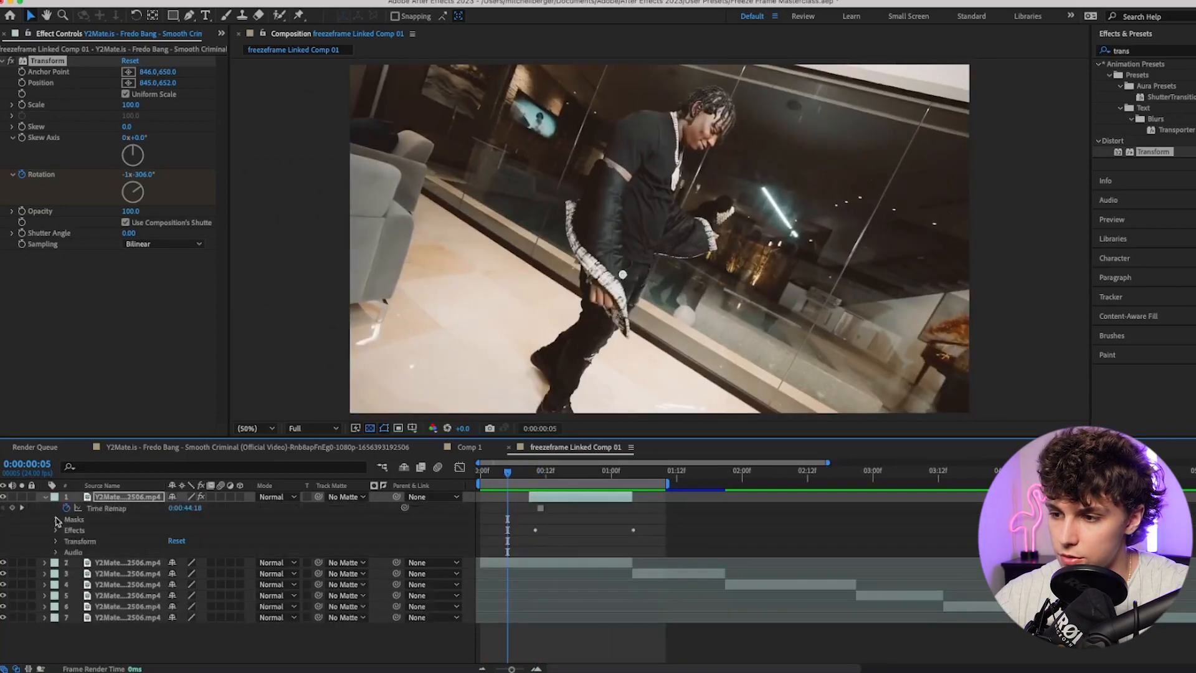
{"action": "left_click", "coordinate": [56, 530]}
{"action": "left_click", "coordinate": [68, 541]}
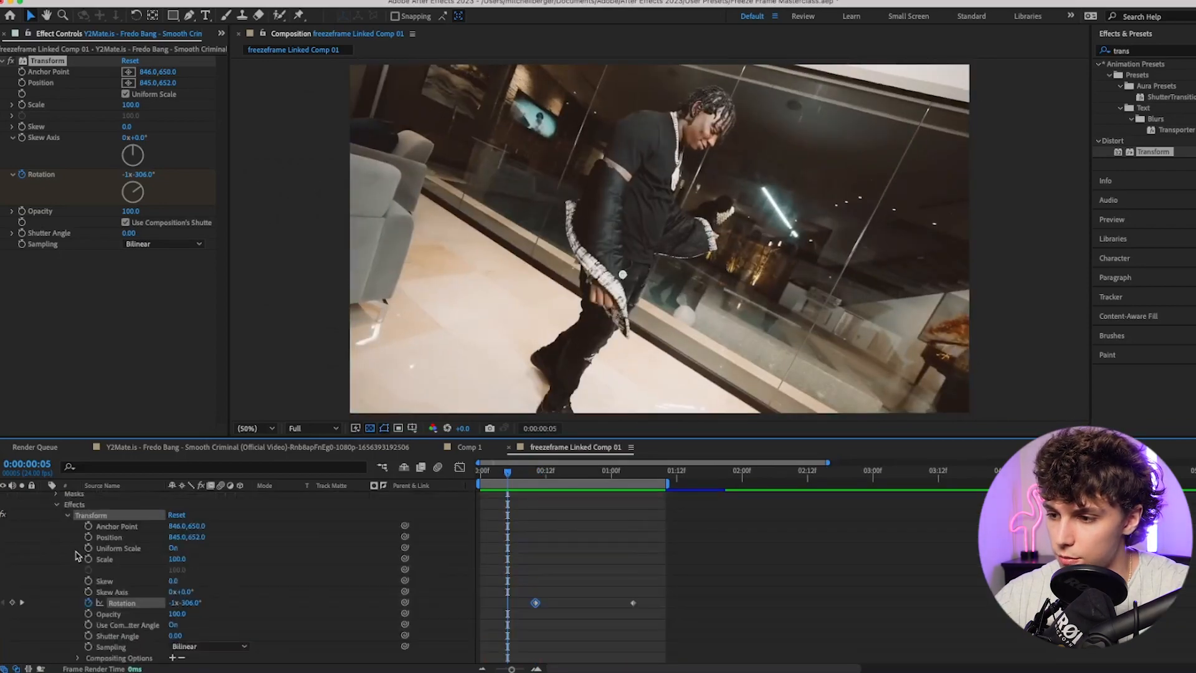
{"action": "left_click_drag", "start_coordinate": [677, 585], "coordinate": [531, 617]}
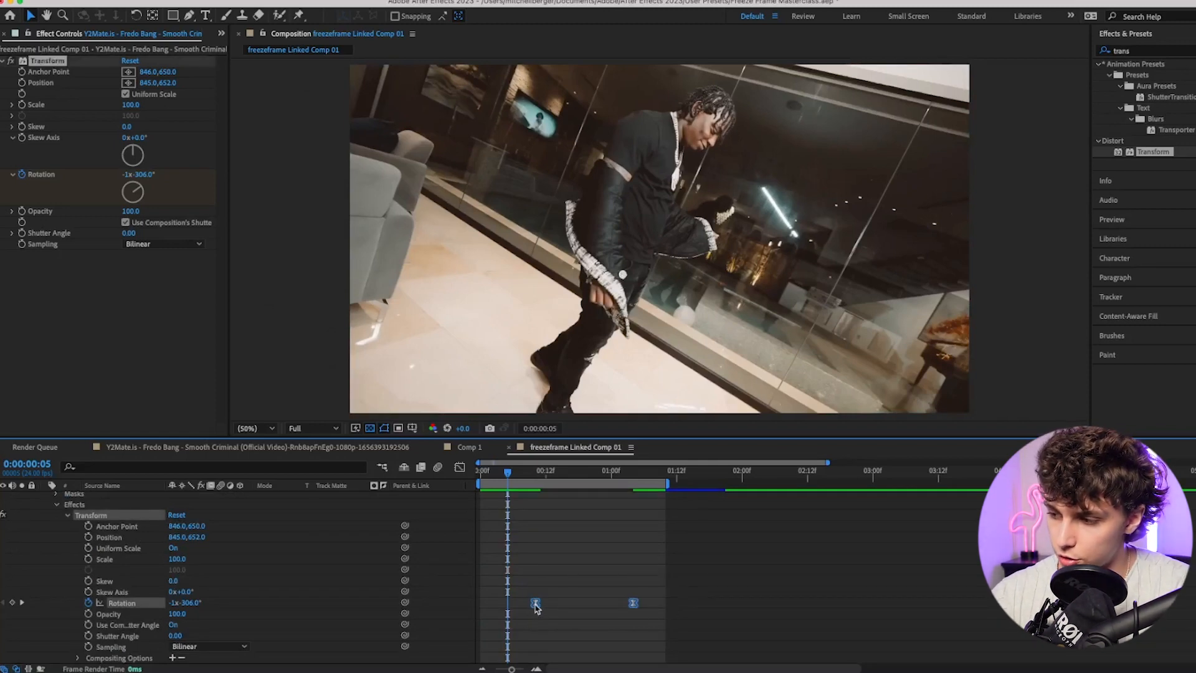
{"action": "right_click", "coordinate": [536, 606]}
{"action": "mouse_move", "coordinate": [598, 662]}
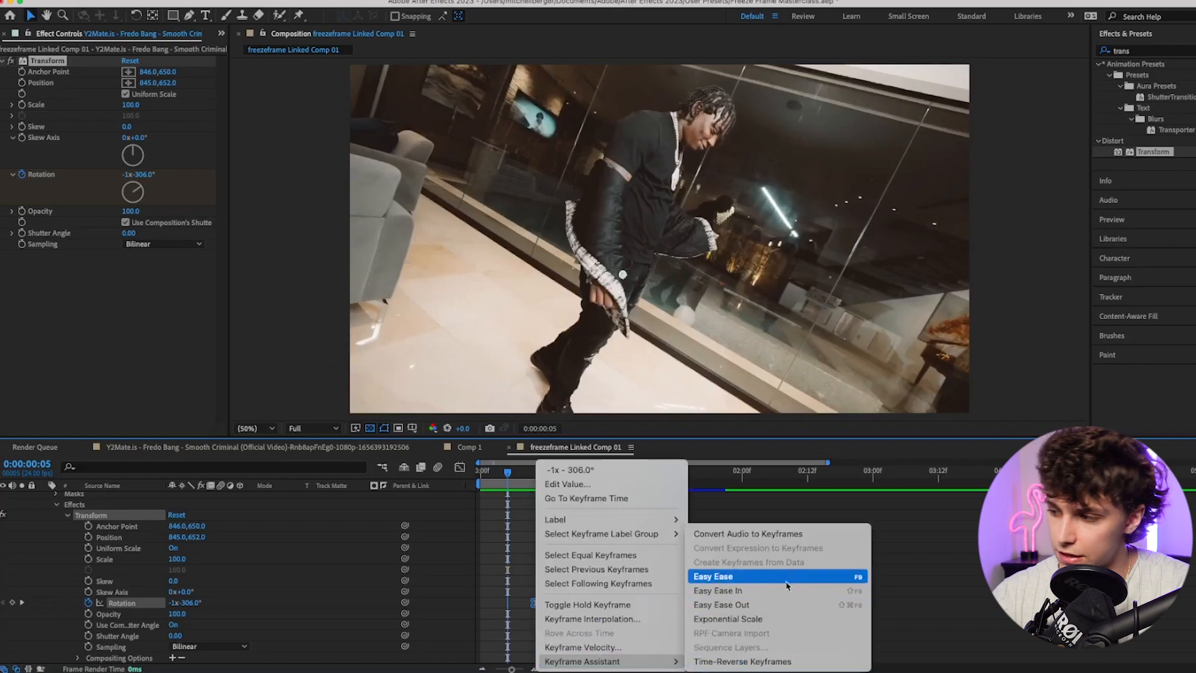
{"action": "left_click", "coordinate": [788, 577]}
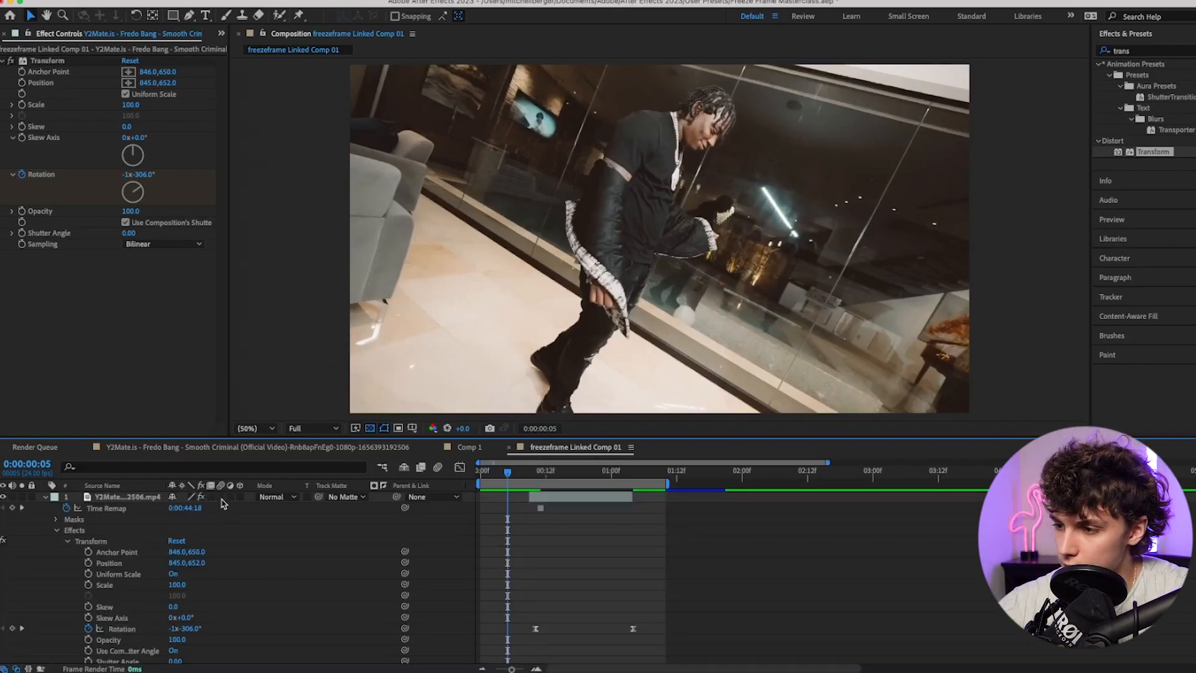
{"action": "key", "text": "space"}
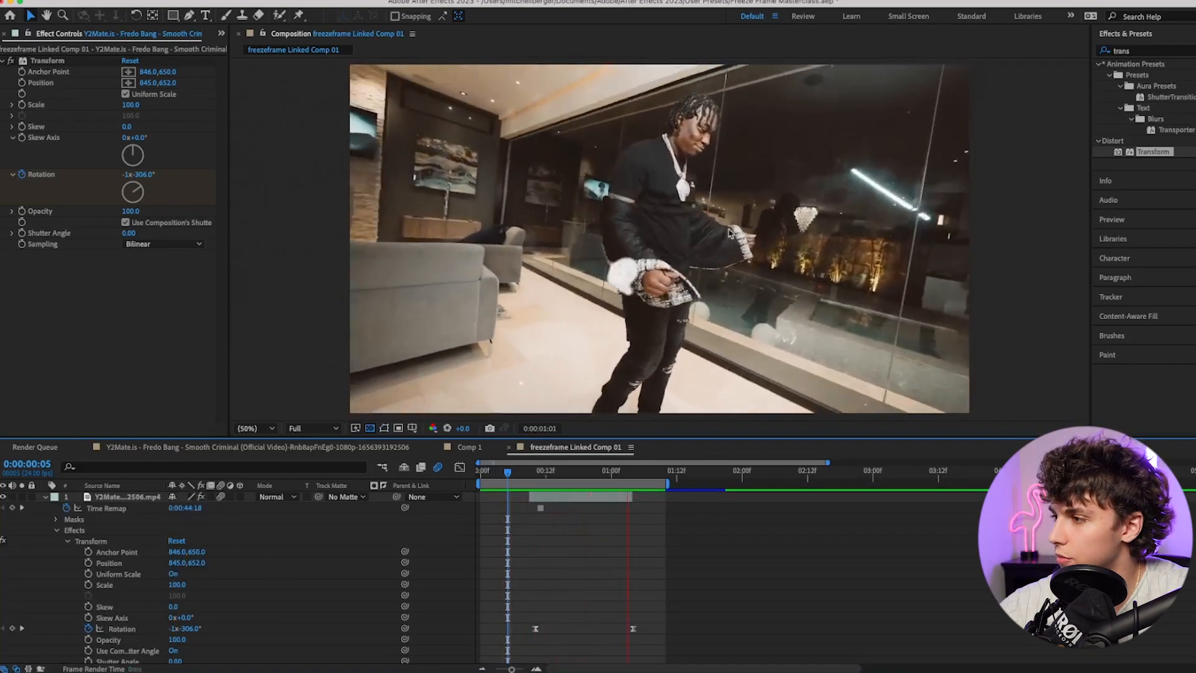
{"action": "key", "text": "space"}
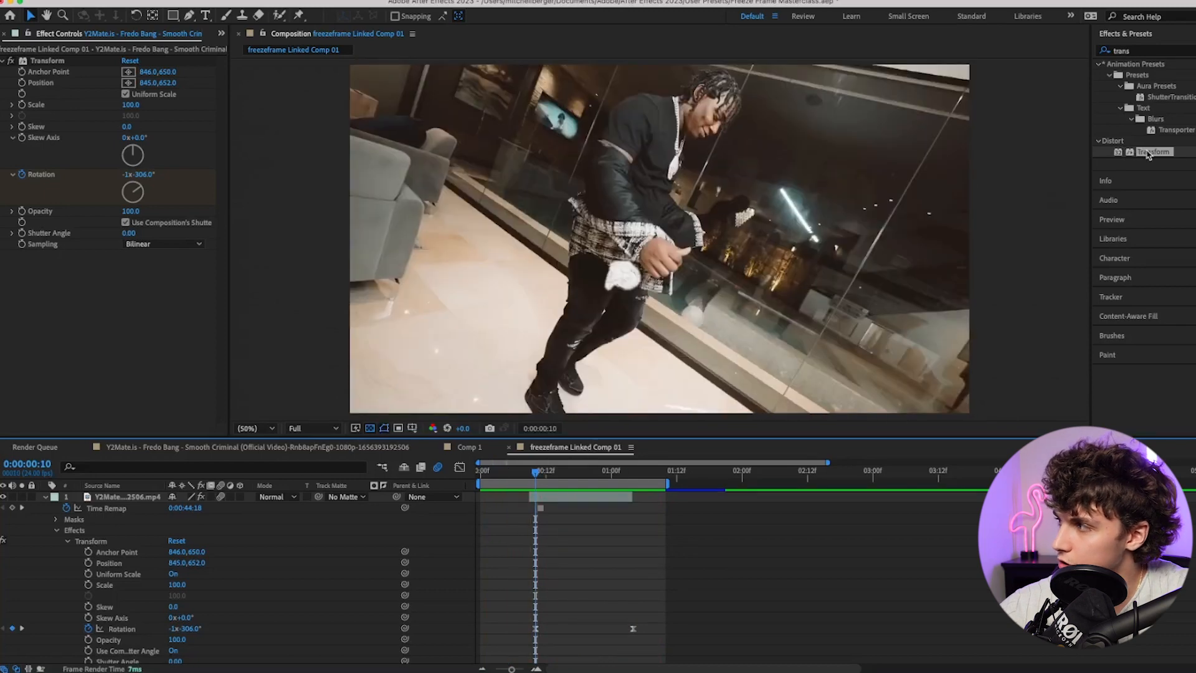
- Add a second Transform effect to the pendant layer and start position and scale keyframes at 0:00:01:04
{"action": "left_click_drag", "start_coordinate": [603, 492], "coordinate": [604, 496]}
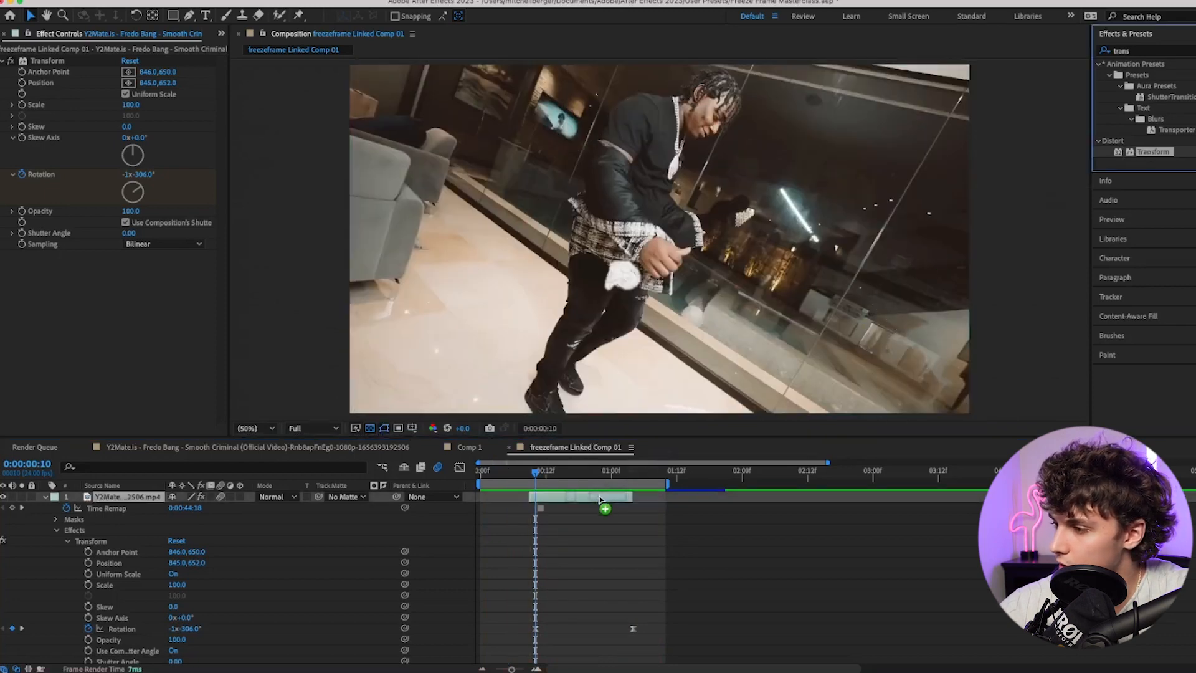
{"action": "left_click_drag", "start_coordinate": [537, 475], "coordinate": [633, 474]}
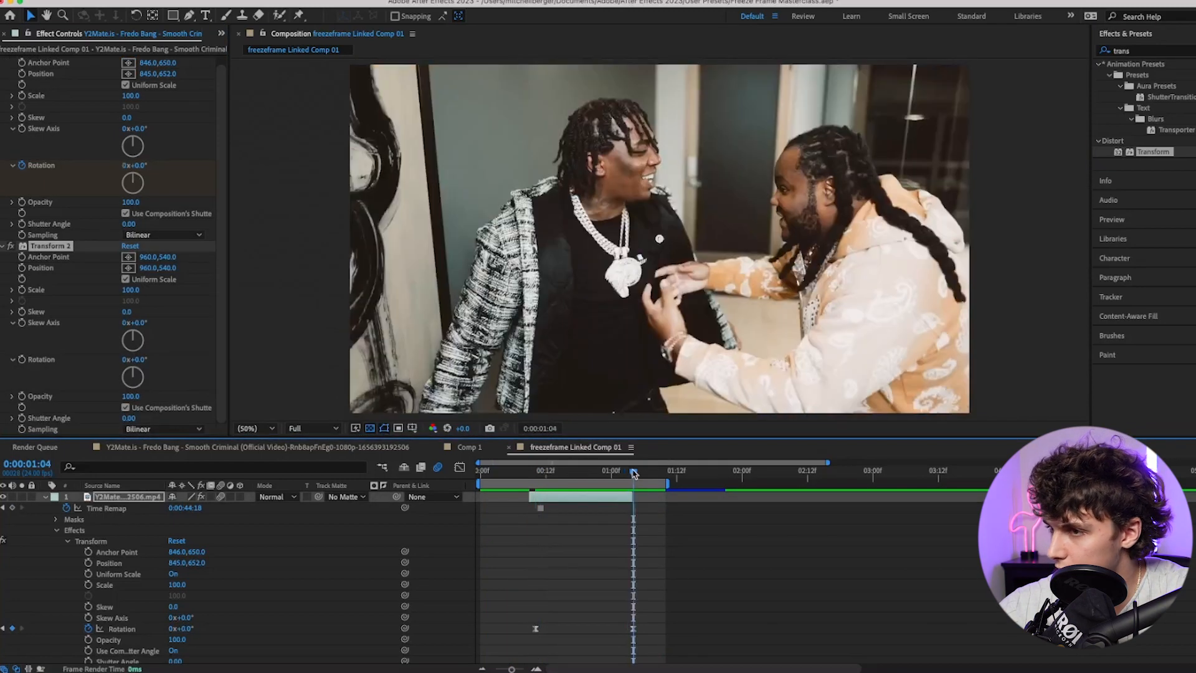
{"action": "left_click", "coordinate": [23, 267]}
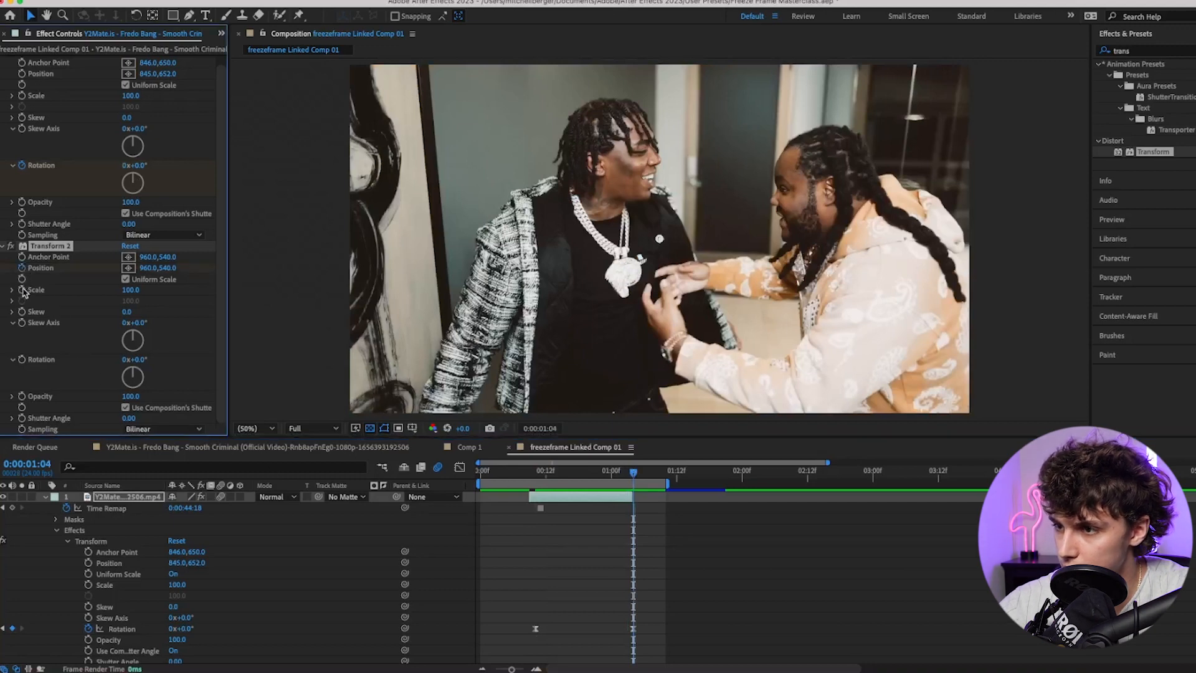
{"action": "left_click", "coordinate": [23, 290]}
- Keyframe a smaller scale and a lower position for the second Transform effect at 0:00:00:10, and check the pendant's movement
{"action": "left_click_drag", "start_coordinate": [634, 473], "coordinate": [536, 476]}
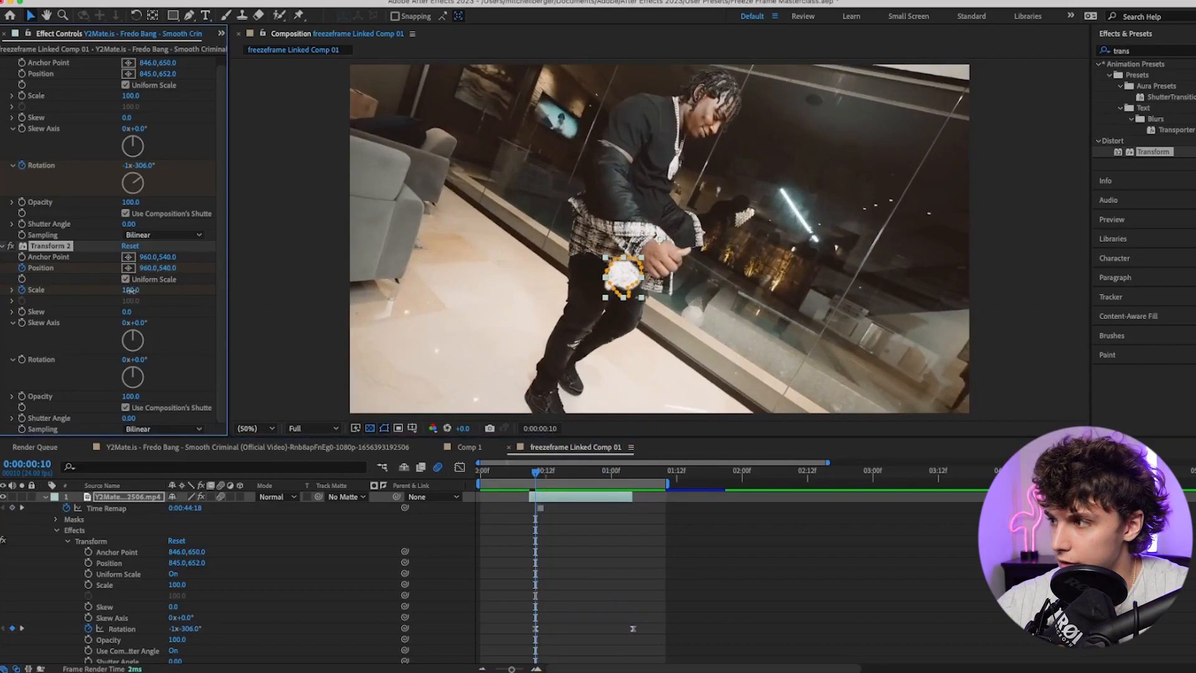
{"action": "left_click_drag", "start_coordinate": [130, 290], "coordinate": [125, 290]}
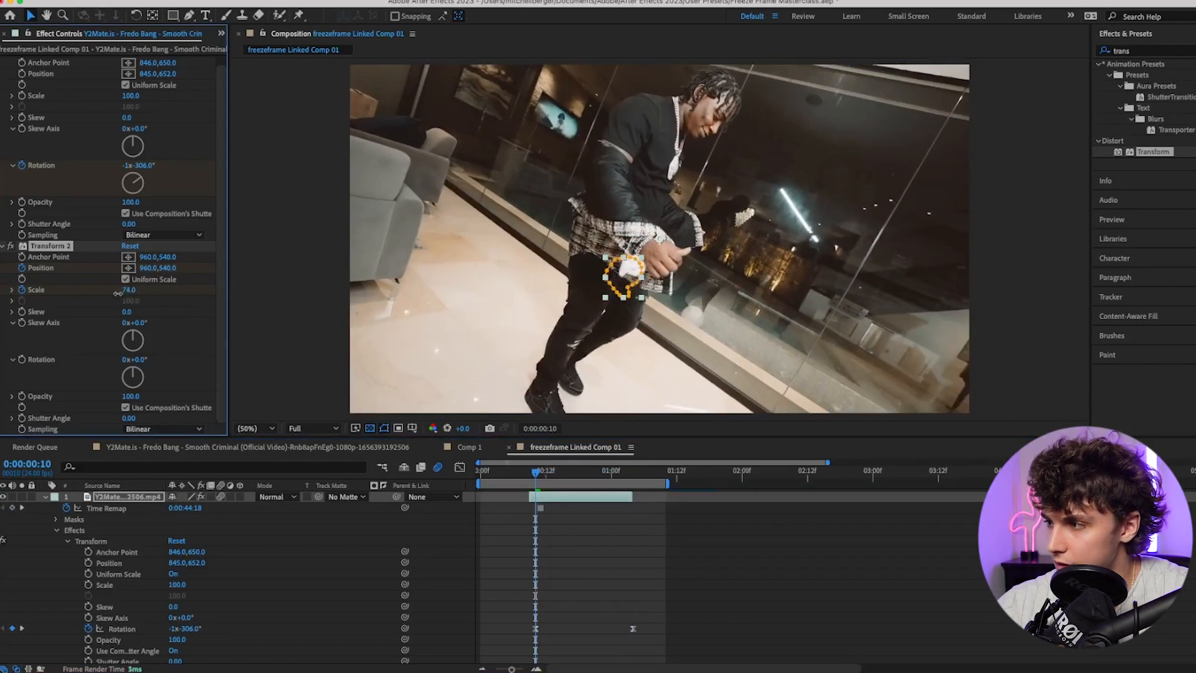
{"action": "left_click_drag", "start_coordinate": [169, 269], "coordinate": [511, 284]}
{"action": "left_click_drag", "start_coordinate": [536, 473], "coordinate": [590, 473]}
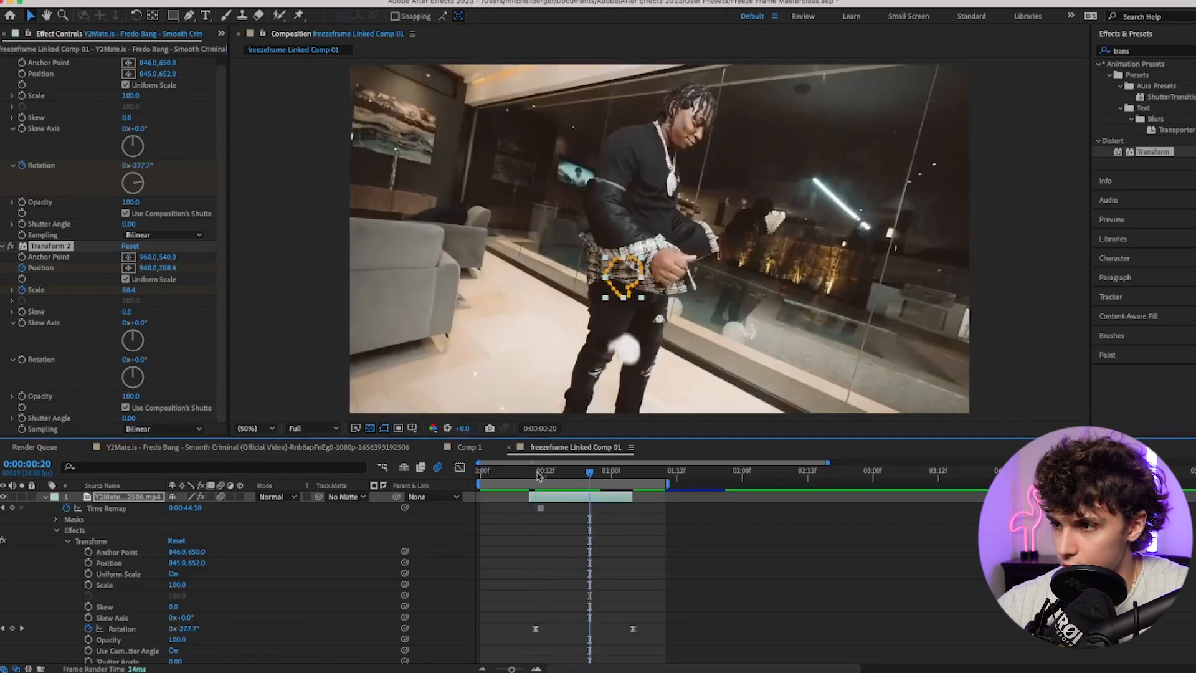
- Raise the second Transform effect's position to 960.0, 214.4 at 0:00:00:20, and preview the pendant's path
{"action": "left_click_drag", "start_coordinate": [170, 269], "coordinate": [0, 271]}
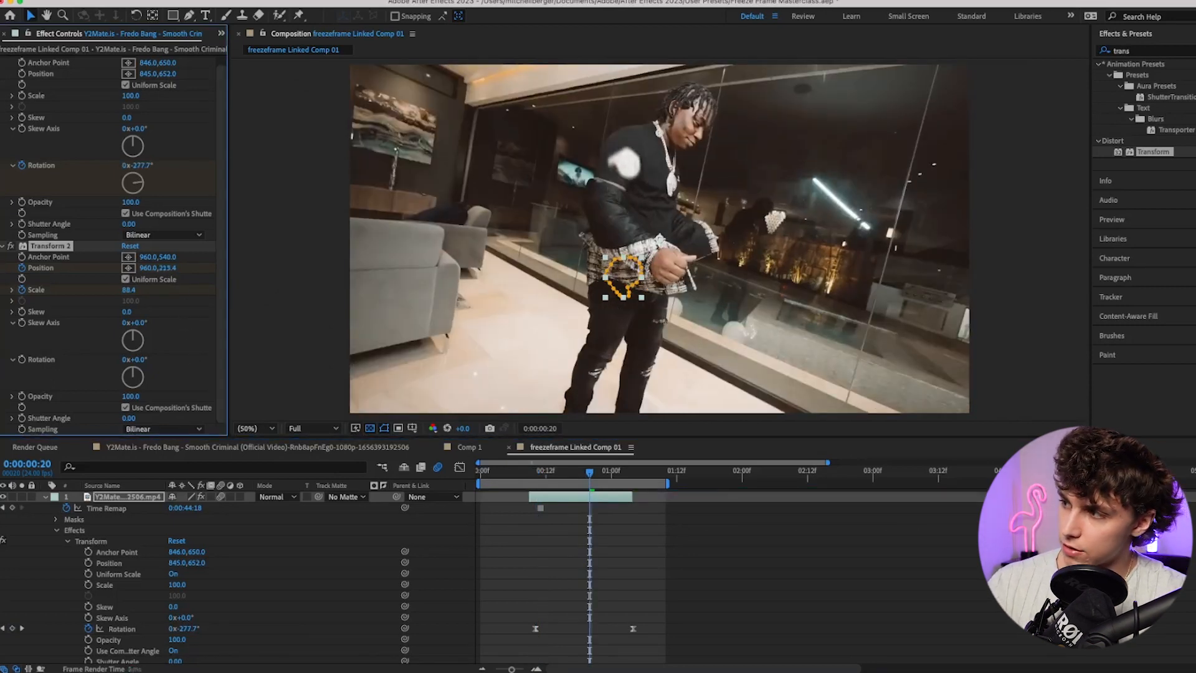
{"action": "scroll", "coordinate": [651, 643], "scroll_direction": "down", "scroll_amount": 5}
{"action": "left_click", "coordinate": [679, 551]}
{"action": "key", "text": "space"}
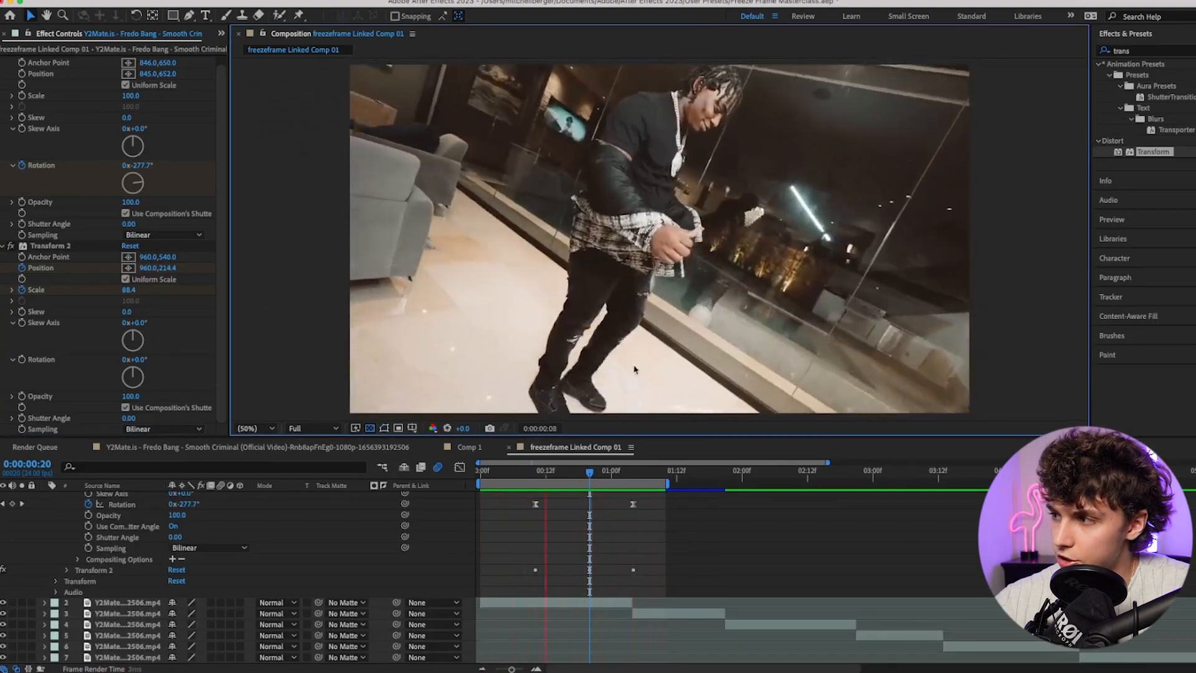
{"action": "scroll", "coordinate": [606, 576], "scroll_direction": "up", "scroll_amount": 5}
{"action": "key", "text": "space"}
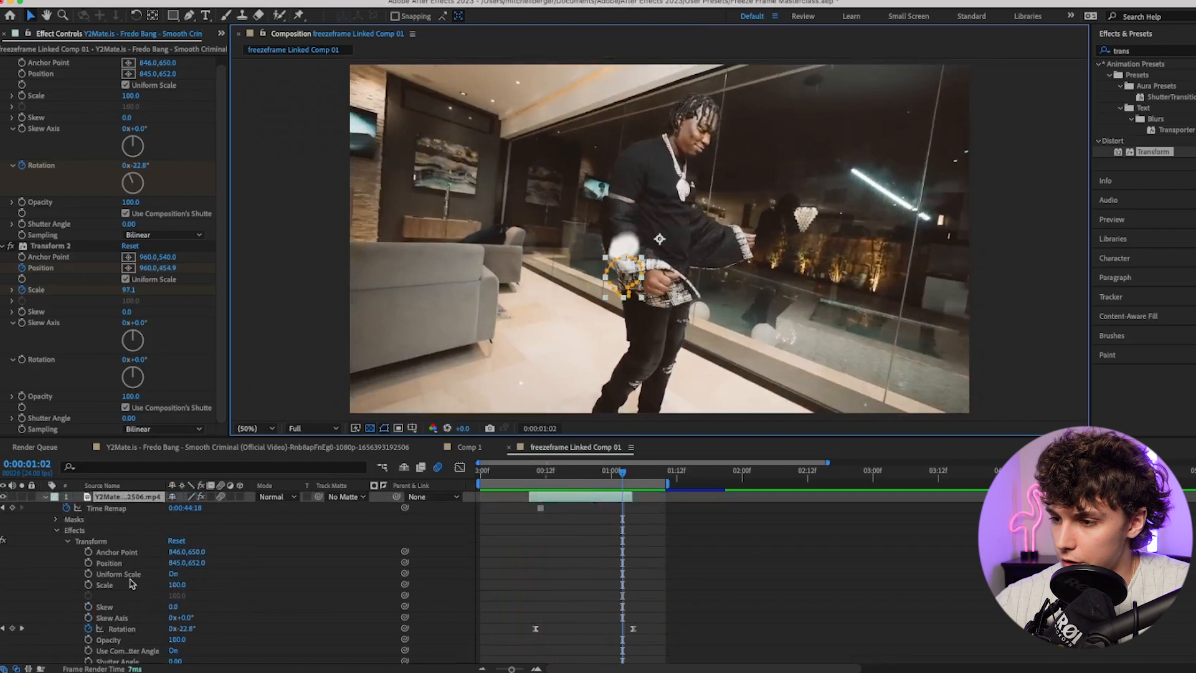
- Show the second Transform effect's keyframes and apply Easy Ease to all its position and scale keyframes
{"action": "left_click", "coordinate": [67, 542]}
{"action": "left_click", "coordinate": [67, 552]}
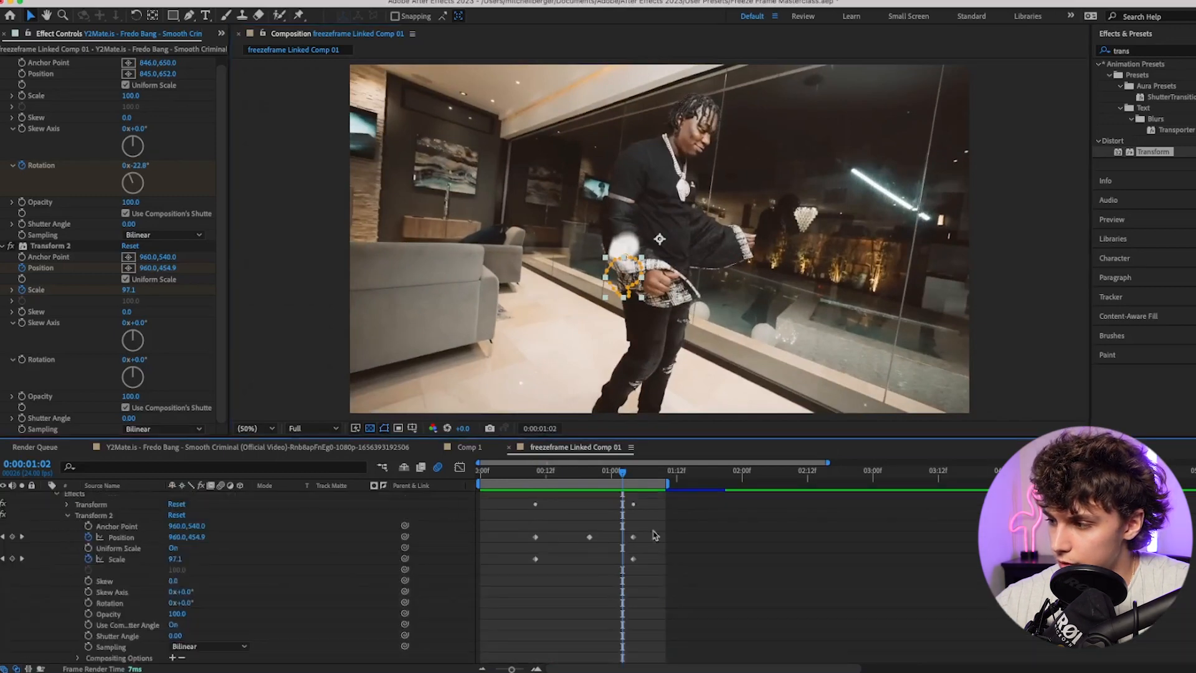
{"action": "left_click_drag", "start_coordinate": [679, 521], "coordinate": [493, 578]}
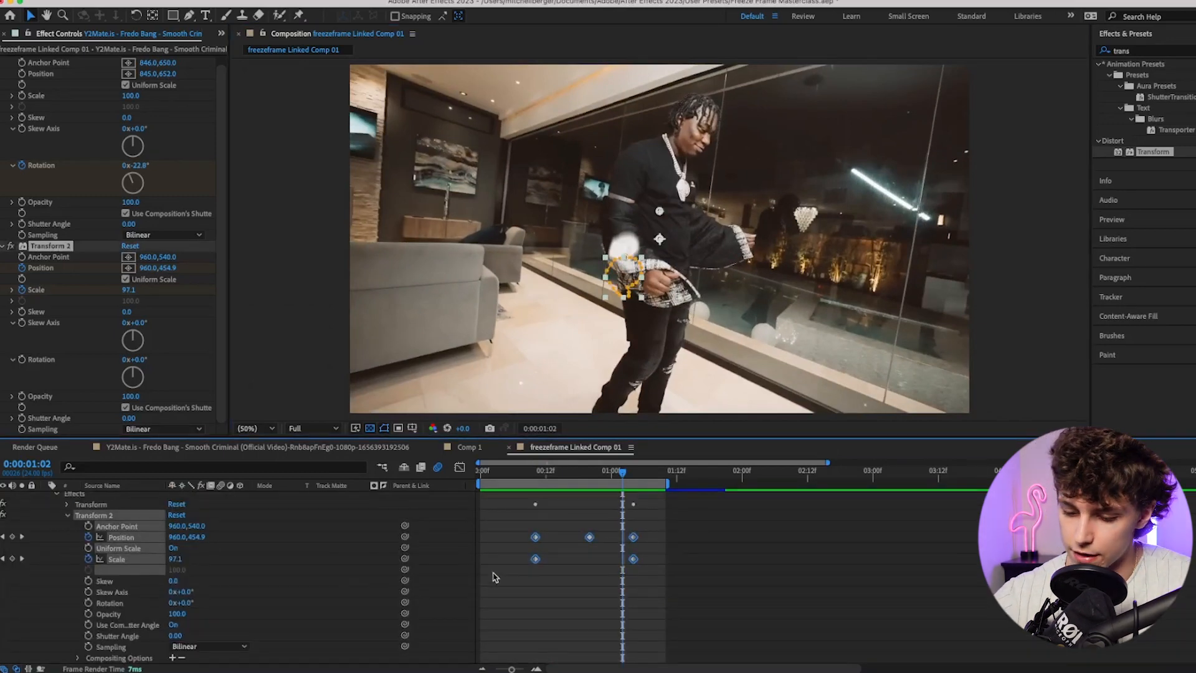
{"action": "key", "text": "F9"}
{"action": "left_click", "coordinate": [491, 576]}
{"action": "left_click_drag", "start_coordinate": [625, 472], "coordinate": [536, 477]}
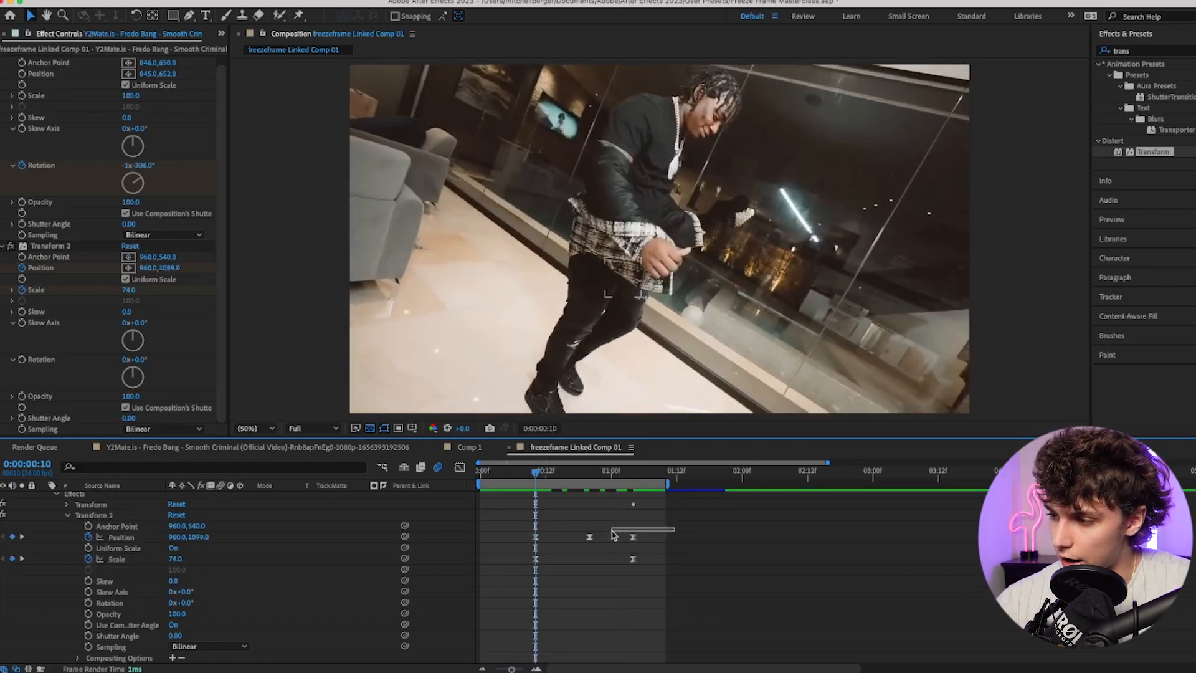
- Reshape the second Transform's position speed graph with a long slowdown around the middle keyframe, and preview the pendant's movement
{"action": "left_click_drag", "start_coordinate": [613, 534], "coordinate": [521, 553]}
{"action": "left_click", "coordinate": [459, 468]}
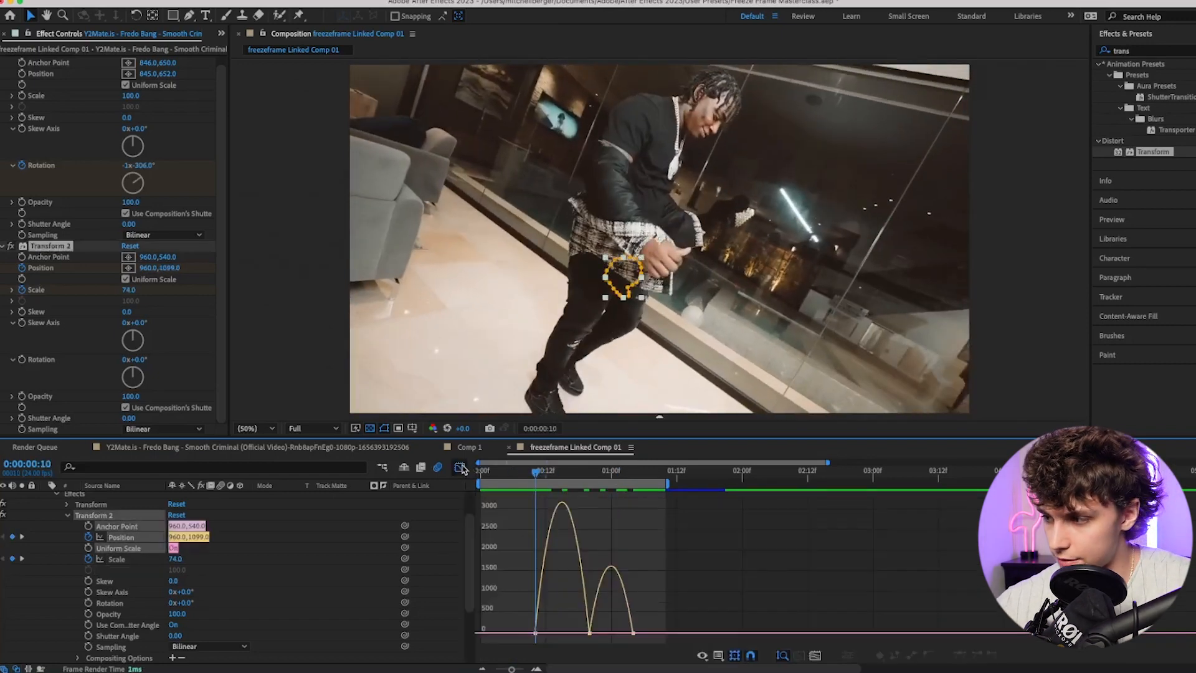
{"action": "left_click", "coordinate": [582, 634]}
{"action": "left_click_drag", "start_coordinate": [581, 634], "coordinate": [606, 636]}
{"action": "key", "text": "space"}
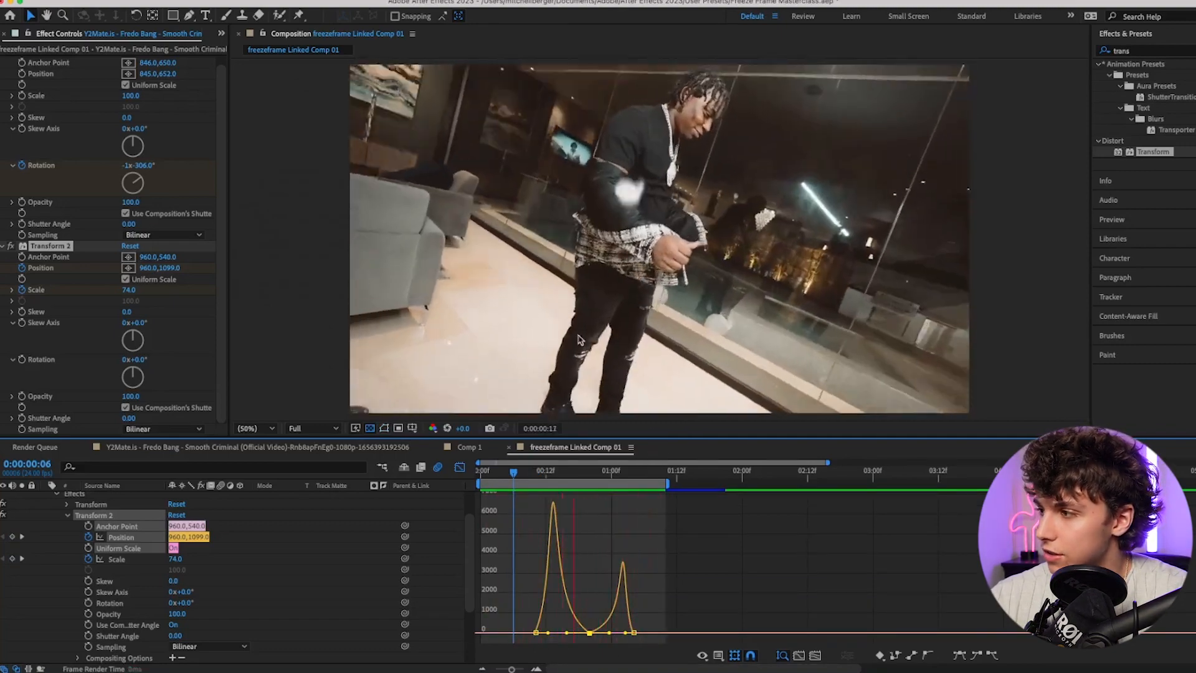
{"action": "left_click", "coordinate": [460, 468]}
{"action": "scroll", "coordinate": [546, 534], "scroll_direction": "up", "scroll_amount": 2}
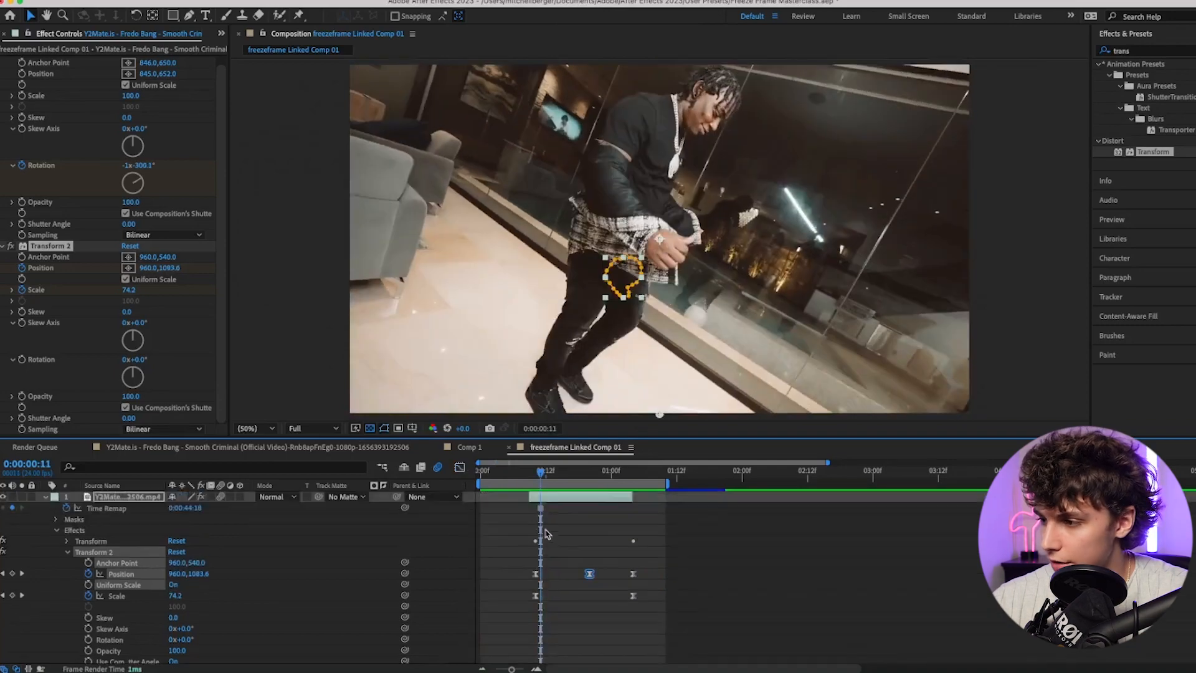
{"action": "left_click", "coordinate": [45, 498]}
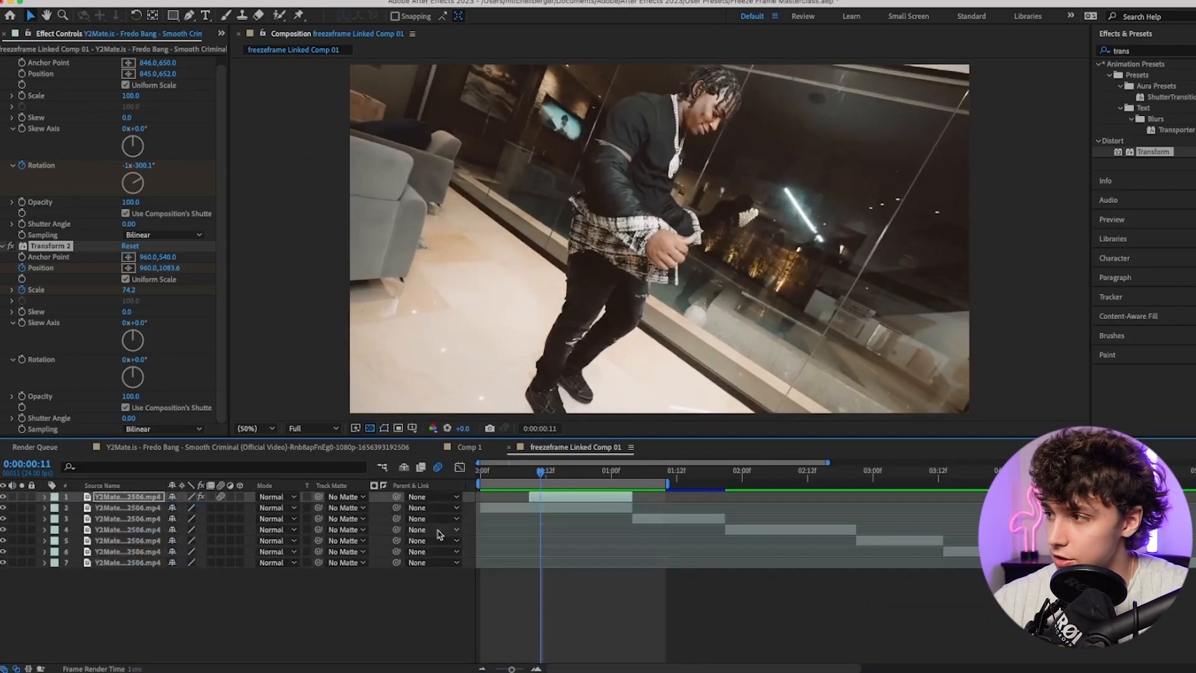
{"action": "key", "text": "space"}
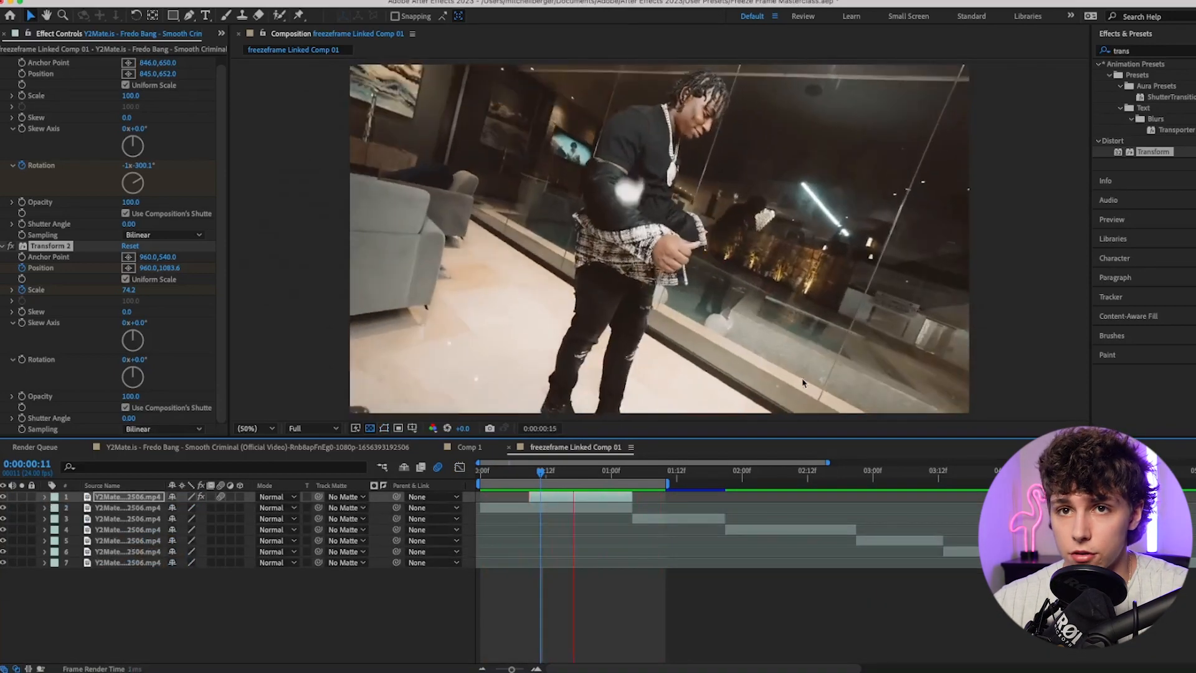
- Add a Drop Shadow effect to the pendant layer with 73% opacity and 80 softness, and preview the result
{"action": "left_click", "coordinate": [1146, 50]}
{"action": "type", "text": "drop"}
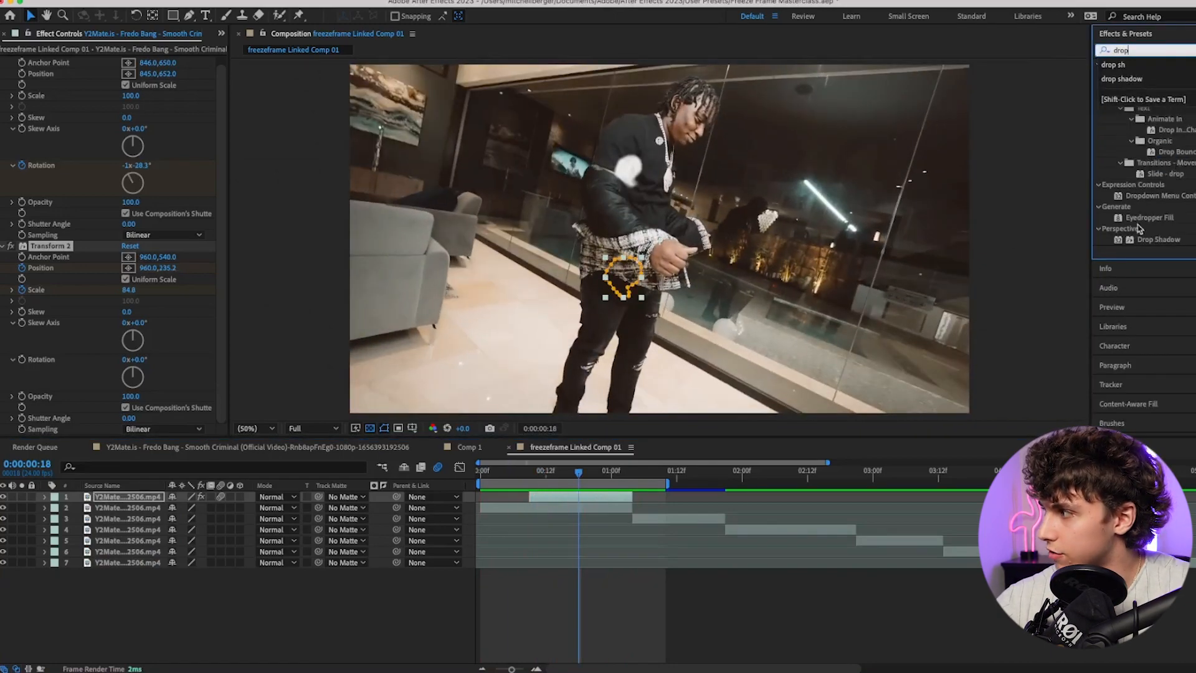
{"action": "left_click_drag", "start_coordinate": [1148, 241], "coordinate": [654, 373]}
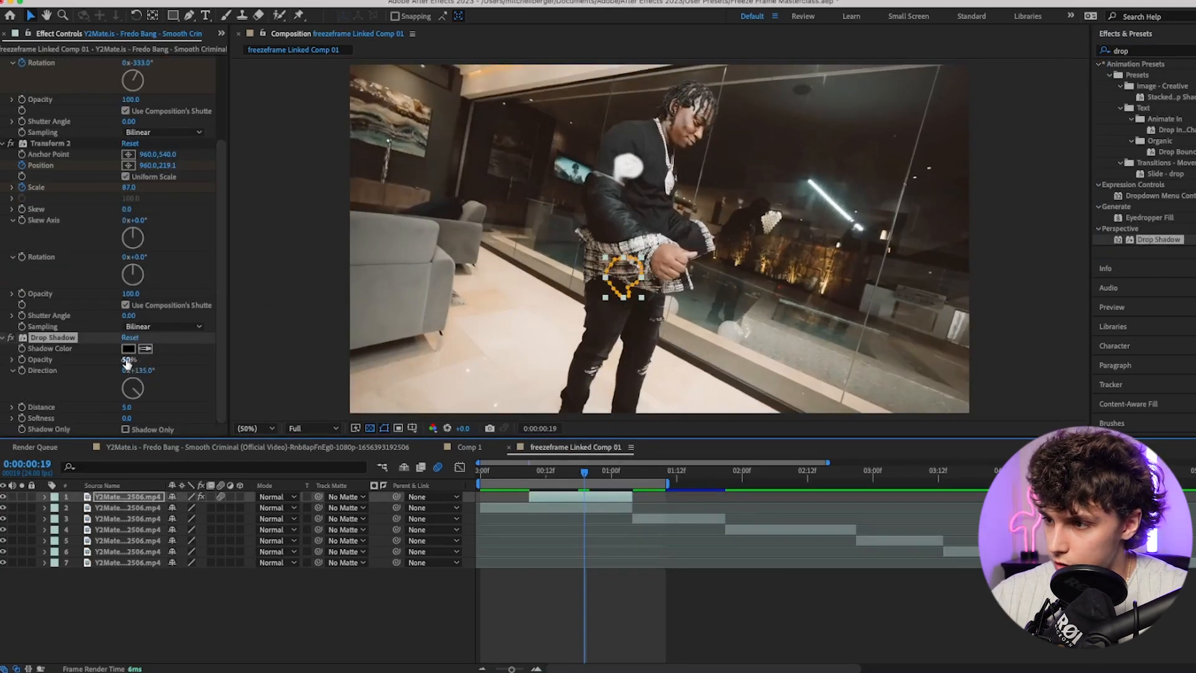
{"action": "left_click_drag", "start_coordinate": [127, 419], "coordinate": [130, 417]}
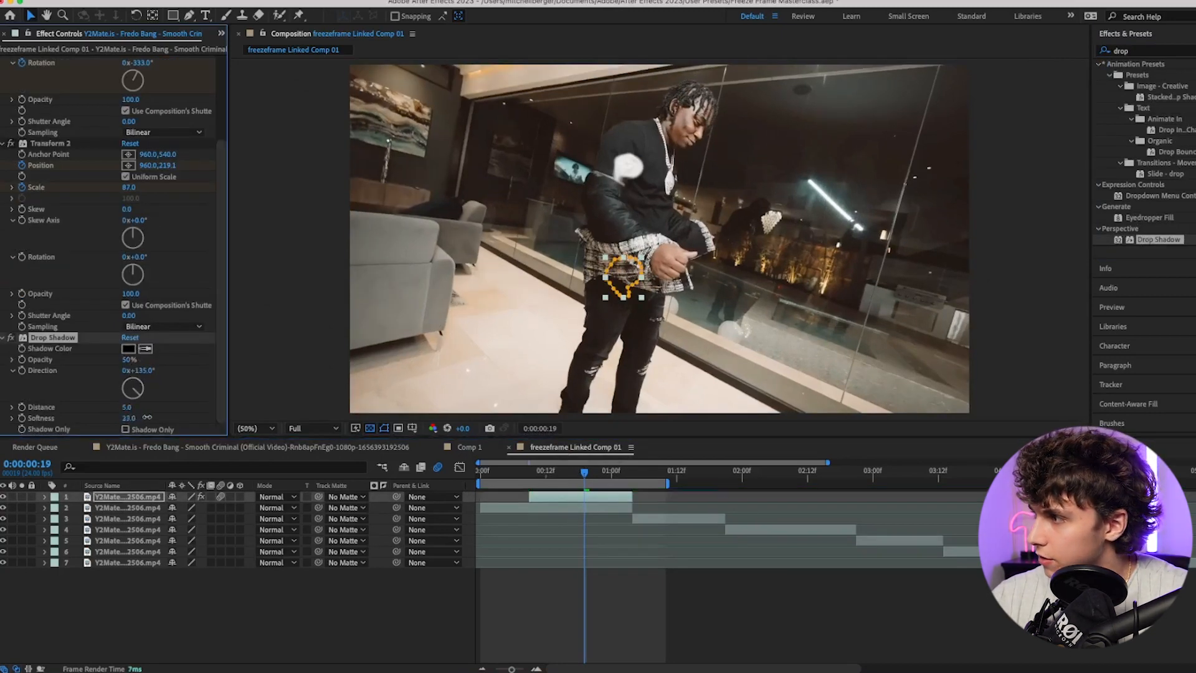
{"action": "left_click_drag", "start_coordinate": [185, 414], "coordinate": [190, 414]}
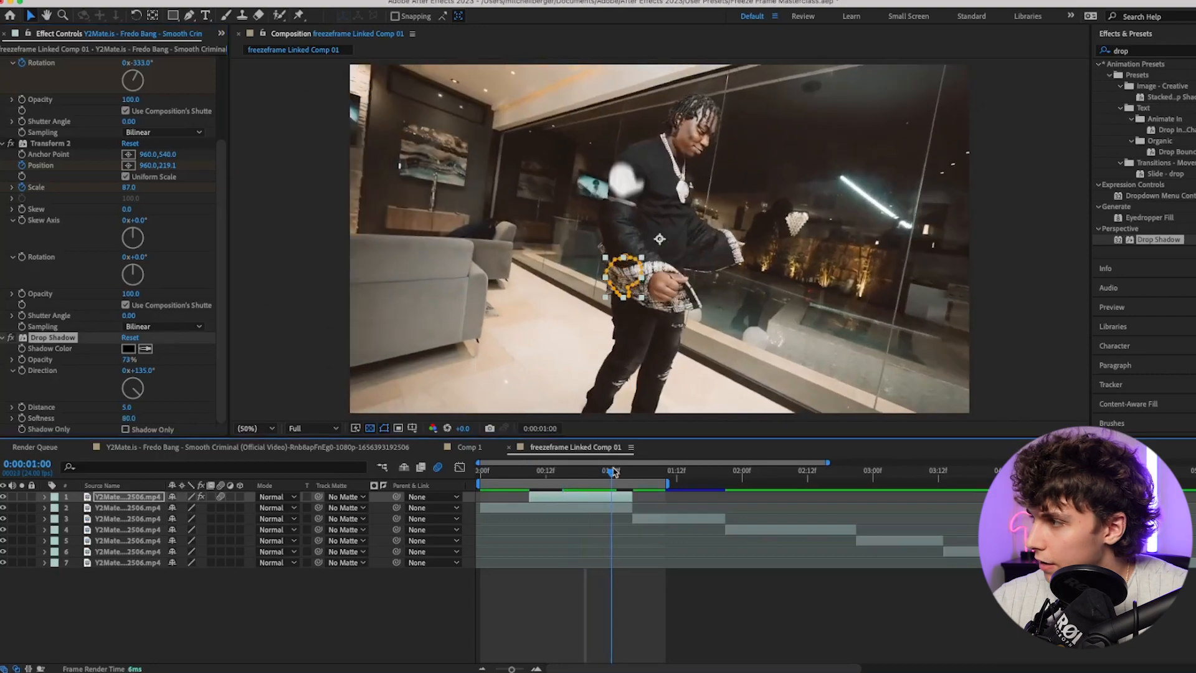
{"action": "left_click_drag", "start_coordinate": [613, 476], "coordinate": [558, 476]}
{"action": "key", "text": "space"}
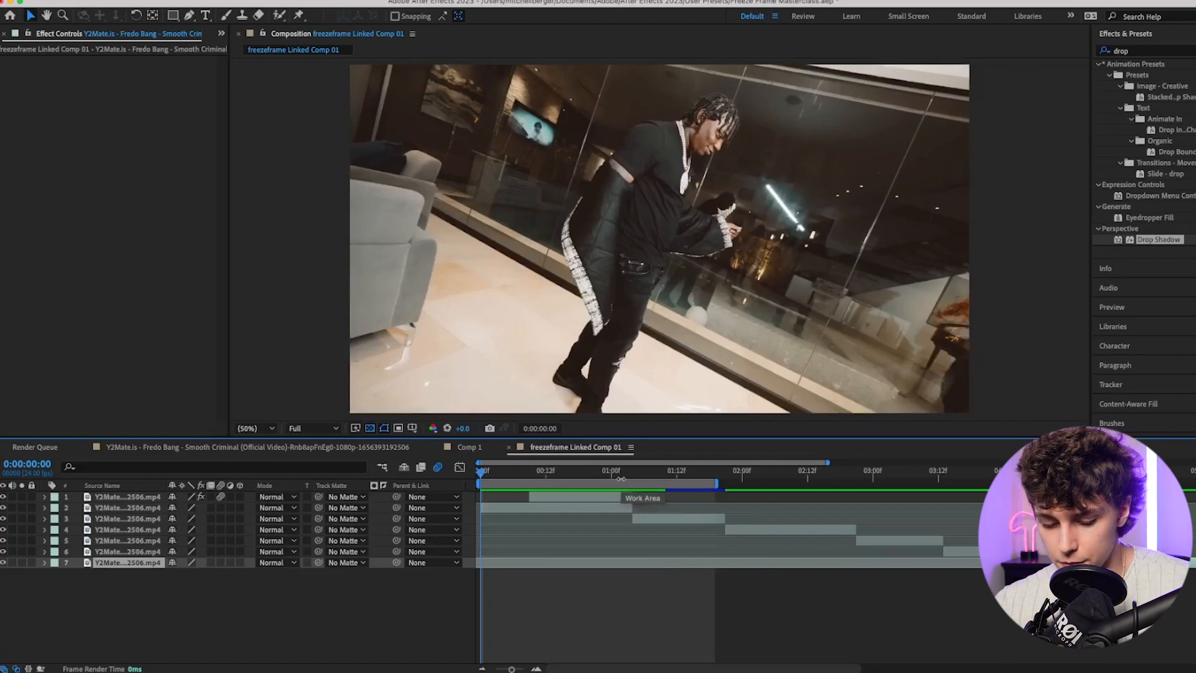
- Switch to Premiere Pro and play the linked freeze-frame composition from the start to check the transition
{"action": "mouse_move", "coordinate": [499, 666]}
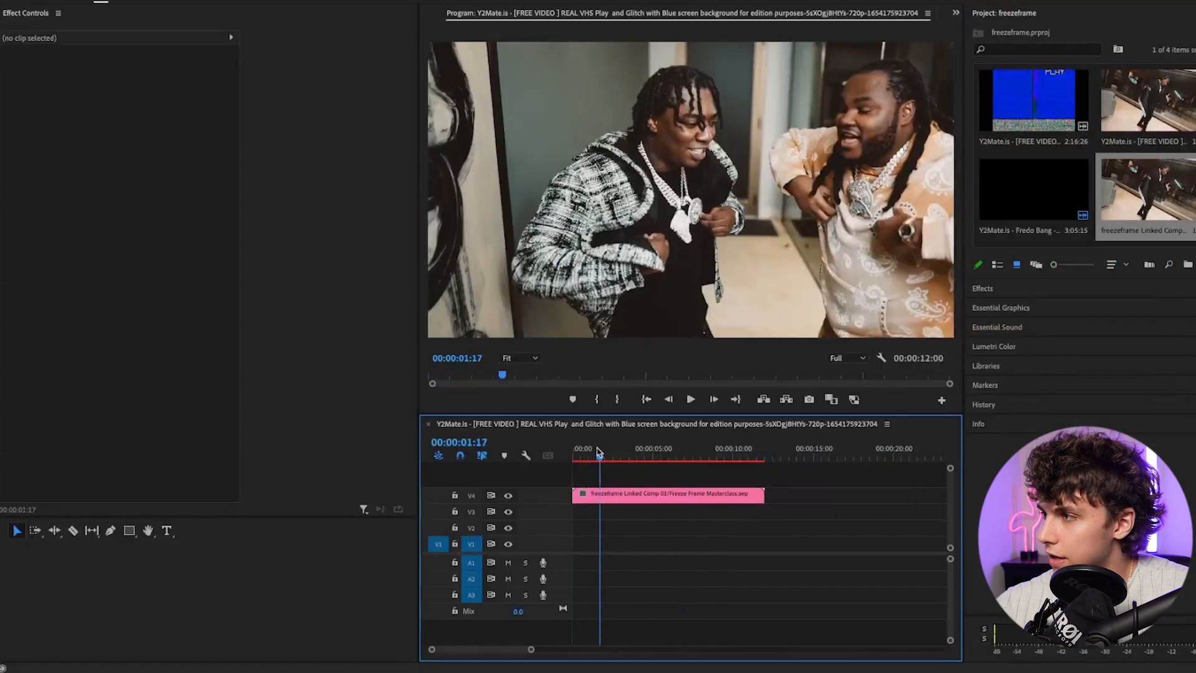
{"action": "left_click_drag", "start_coordinate": [600, 453], "coordinate": [573, 451]}
{"action": "key", "text": "space"}
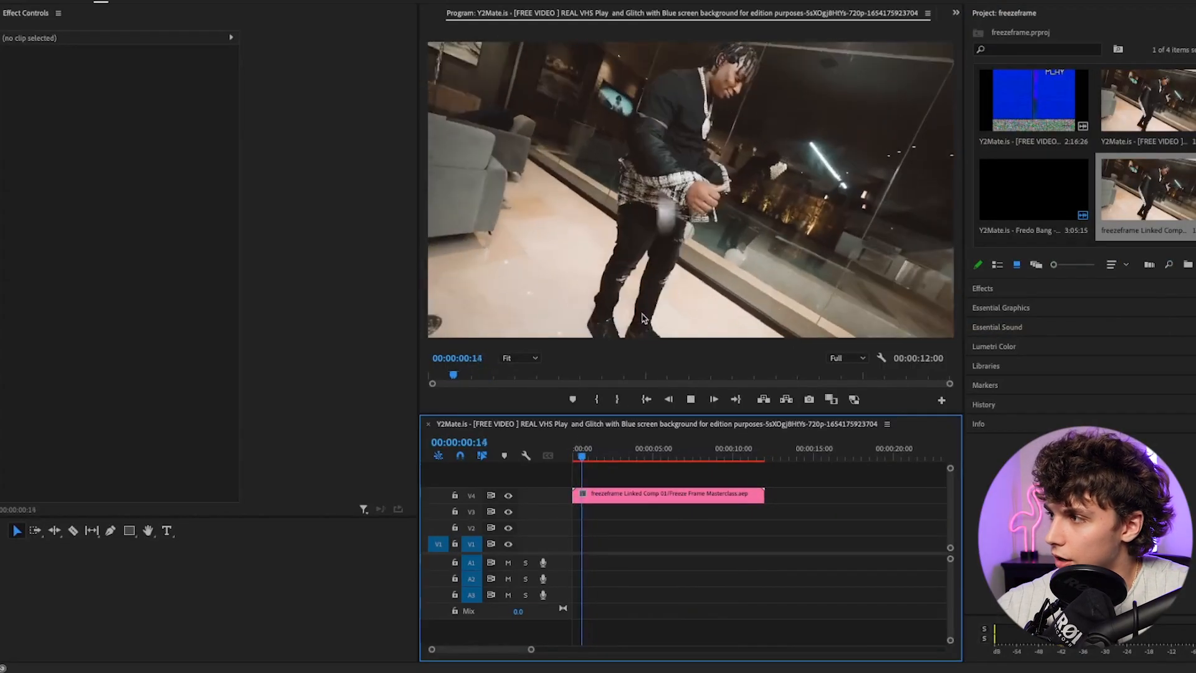
{"action": "key", "text": "space"}
{"action": "left_click_drag", "start_coordinate": [602, 459], "coordinate": [539, 460]}
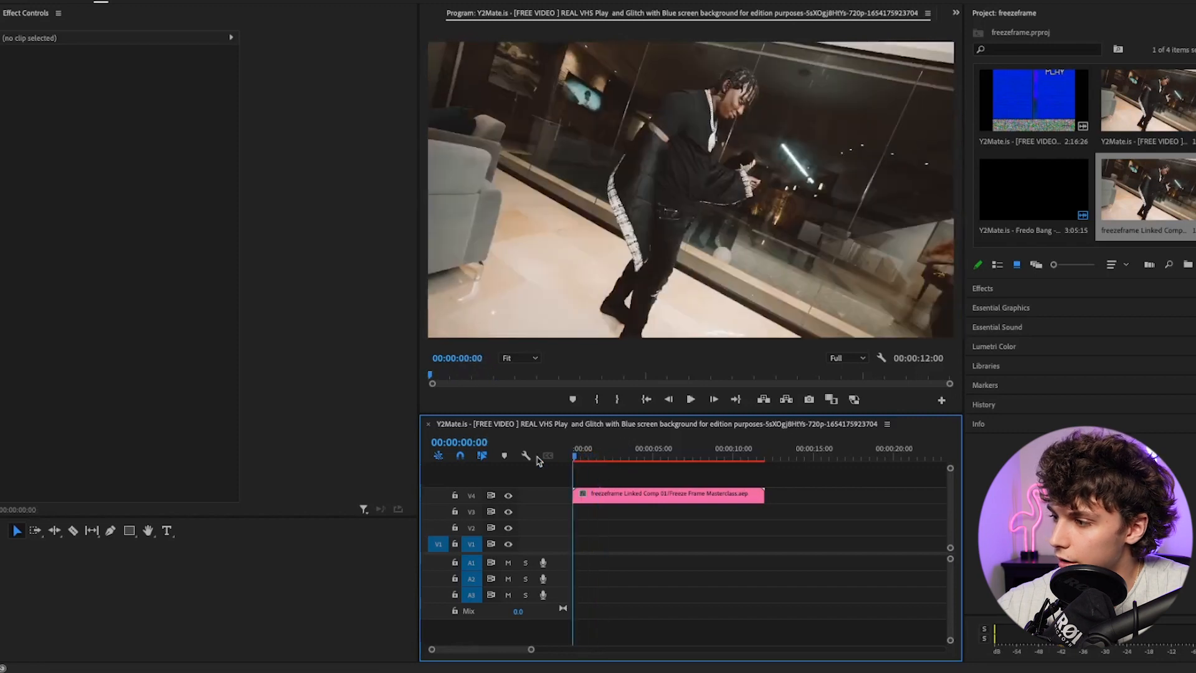
{"action": "key", "text": "space"}
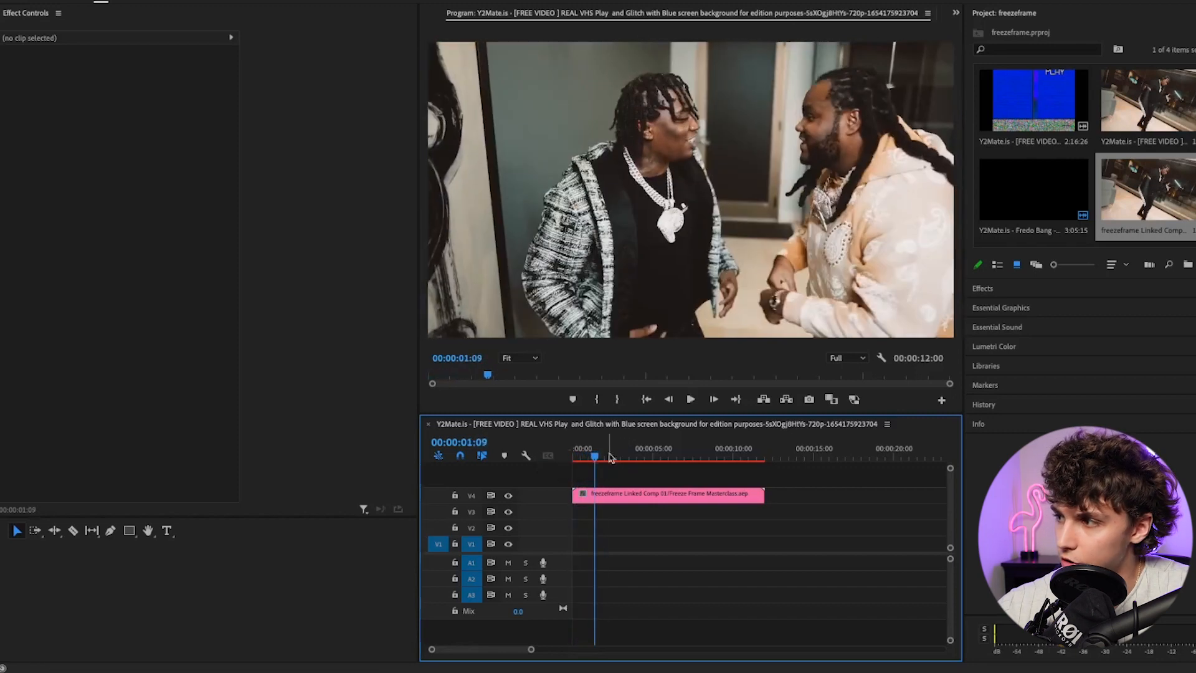
- Create an adjustment layer and place it above the linked composition where the next clip begins
{"action": "left_click_drag", "start_coordinate": [595, 456], "coordinate": [592, 456]}
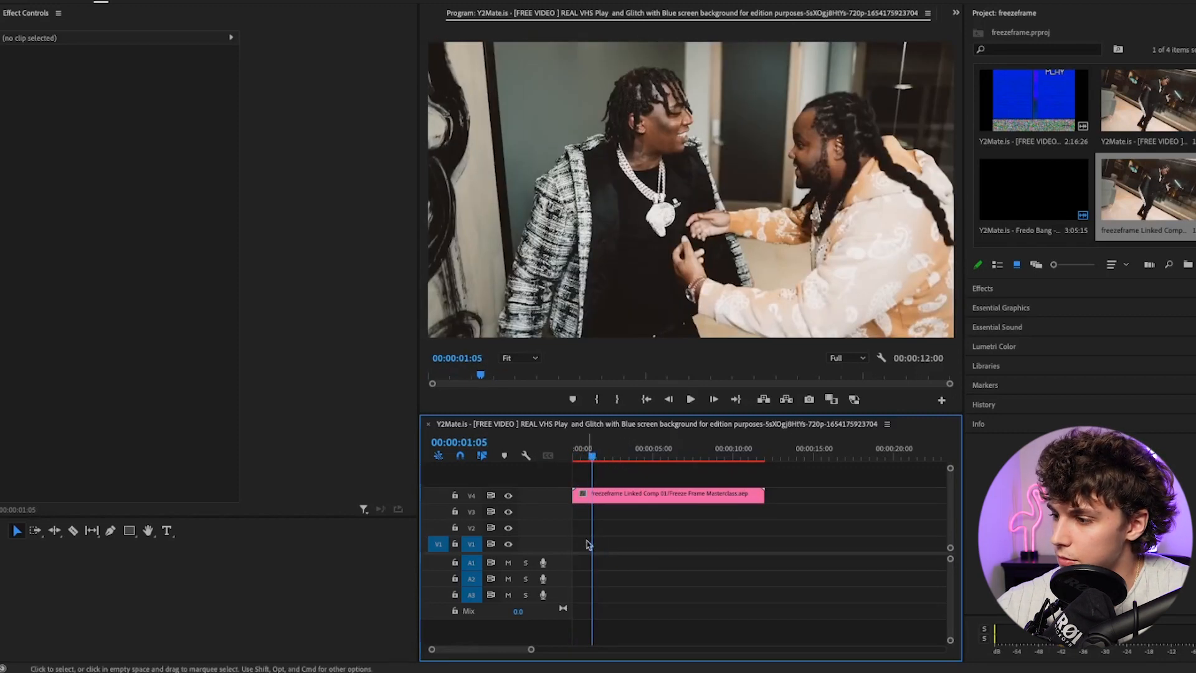
{"action": "left_click", "coordinate": [1195, 264]}
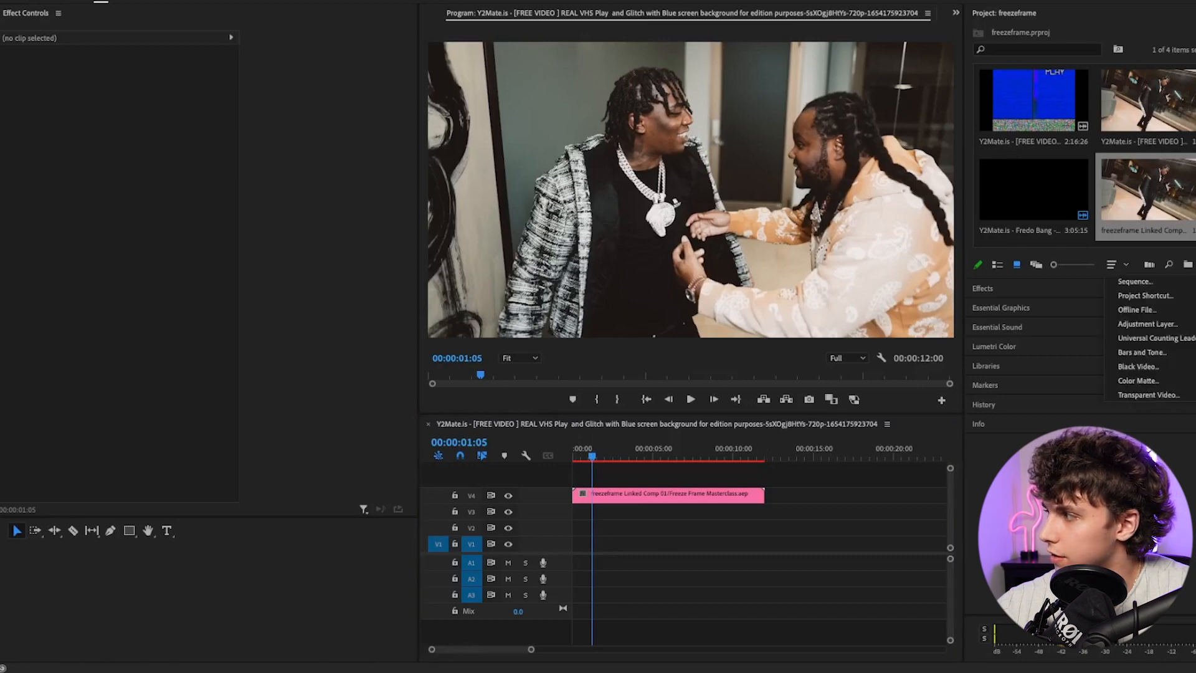
{"action": "left_click", "coordinate": [1163, 325]}
{"action": "left_click", "coordinate": [693, 392]}
{"action": "left_click_drag", "start_coordinate": [1037, 293], "coordinate": [606, 481]}
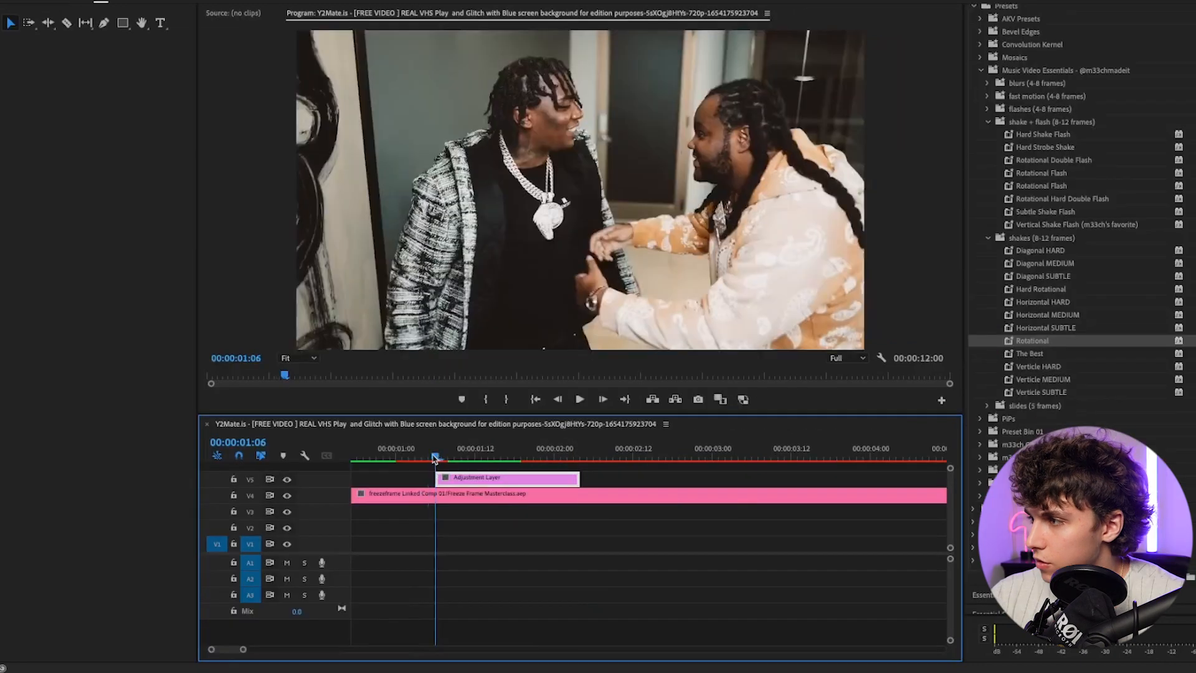
- Trim the adjustment layer around the cut so it runs from 00:00:01:01 to 00:00:01:07
{"action": "left_click_drag", "start_coordinate": [434, 458], "coordinate": [402, 477]}
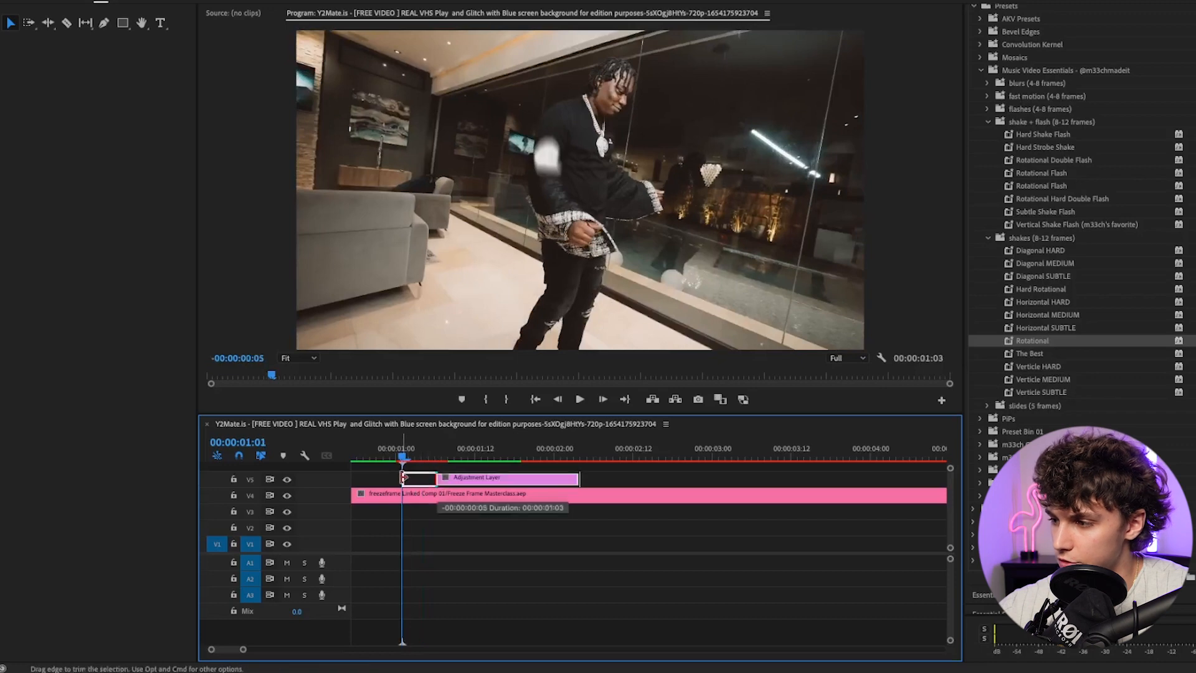
{"action": "key", "text": "space"}
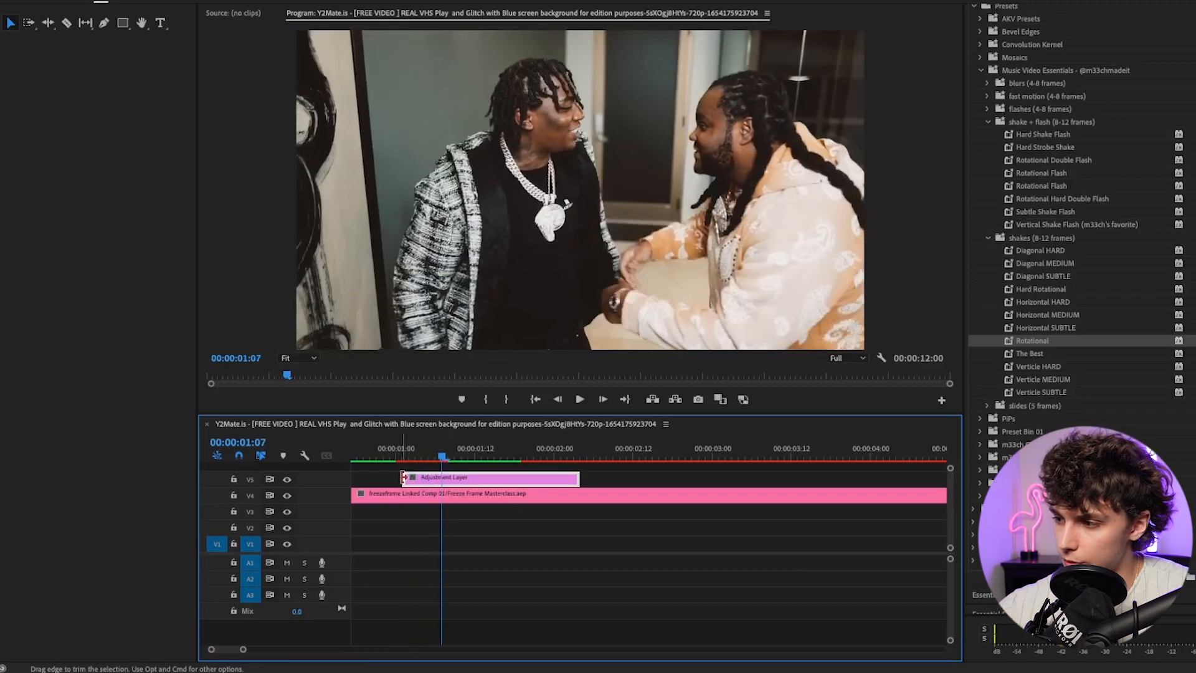
{"action": "key", "text": "super+k"}
{"action": "key", "text": "Delete"}
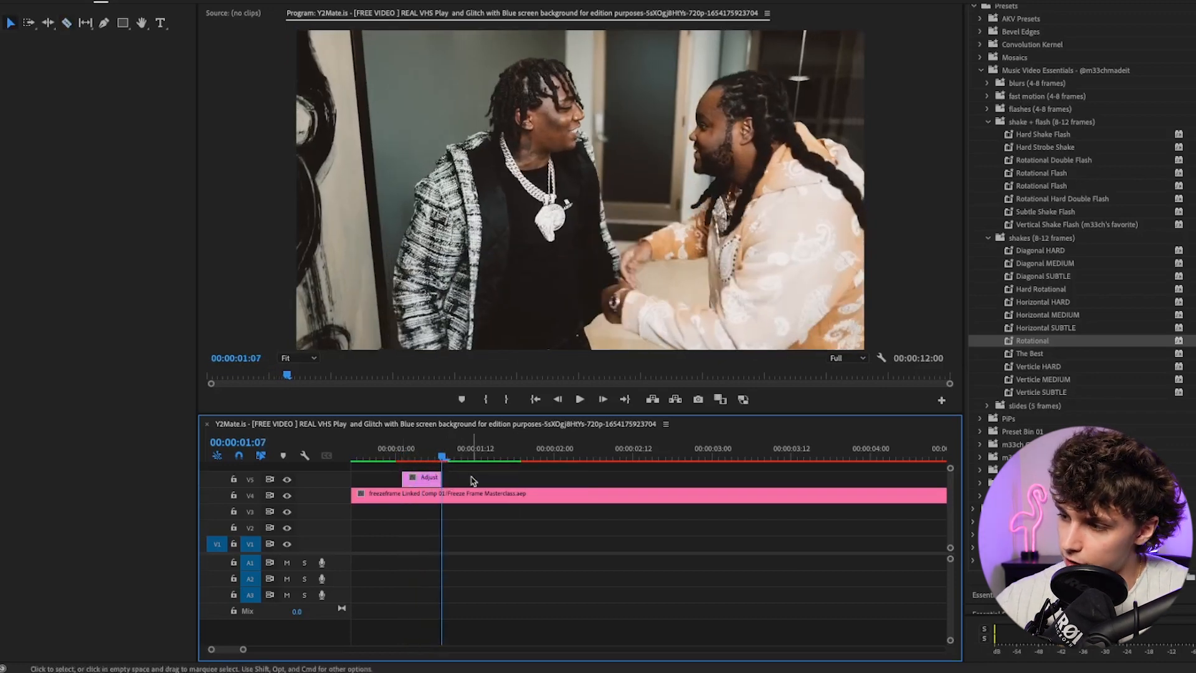
- Apply the Diagonal SUBTLE shake preset to the adjustment layer and preview the transition from the start
{"action": "left_click_drag", "start_coordinate": [441, 459], "coordinate": [388, 459]}
{"action": "left_click", "coordinate": [1048, 342]}
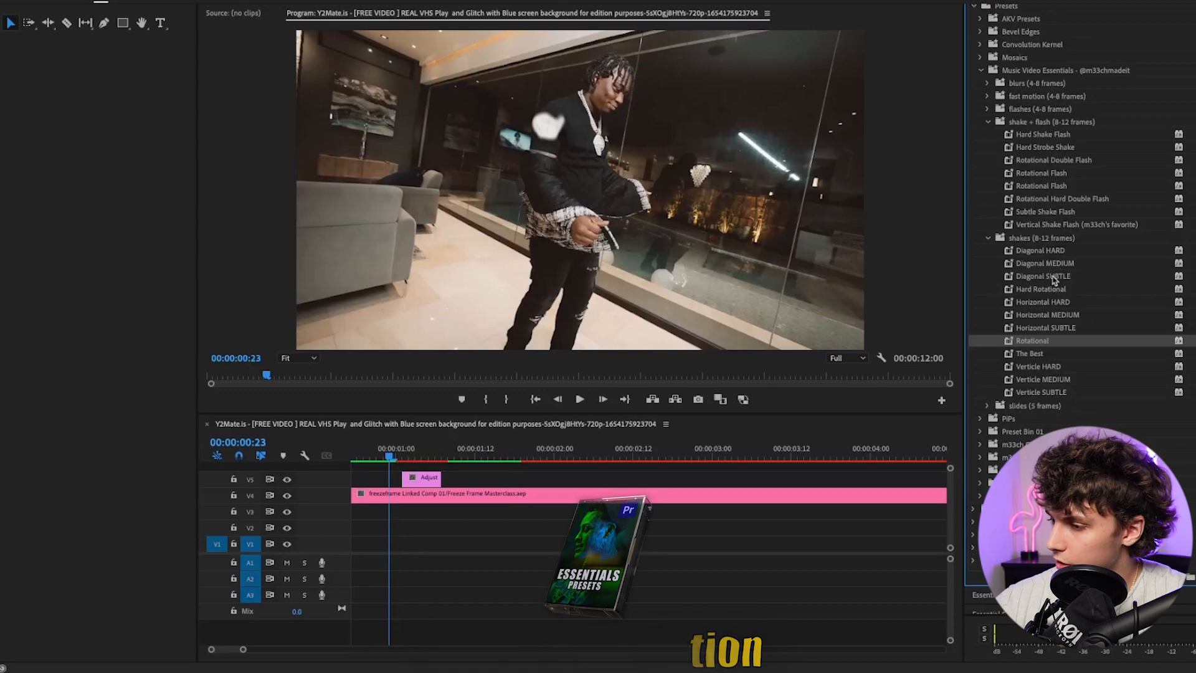
{"action": "left_click_drag", "start_coordinate": [1043, 276], "coordinate": [342, 456]}
{"action": "key", "text": "minus"}
{"action": "left_click", "coordinate": [397, 453]}
{"action": "key", "text": "space"}
{"action": "key", "text": "space"}
{"action": "key", "text": "space"}
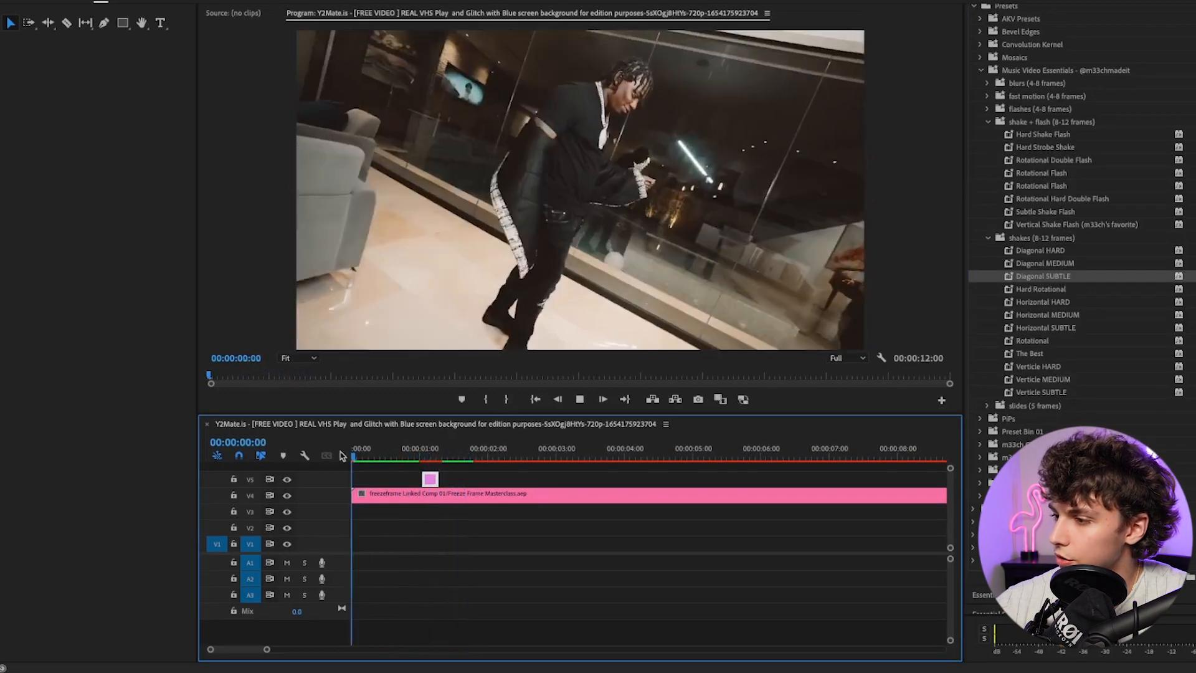
{"action": "key", "text": "space"}
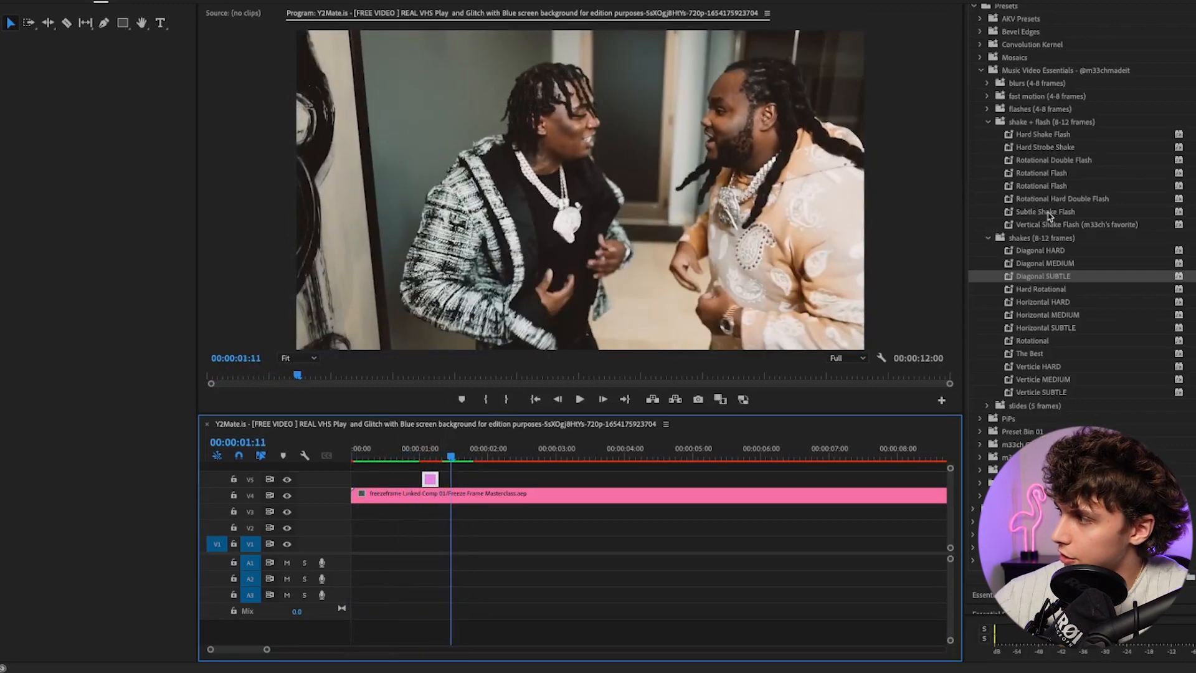
- Apply the Subtle Shake Flash preset to the adjustment layer and preview the transition
{"action": "left_click_drag", "start_coordinate": [1036, 212], "coordinate": [667, 303]}
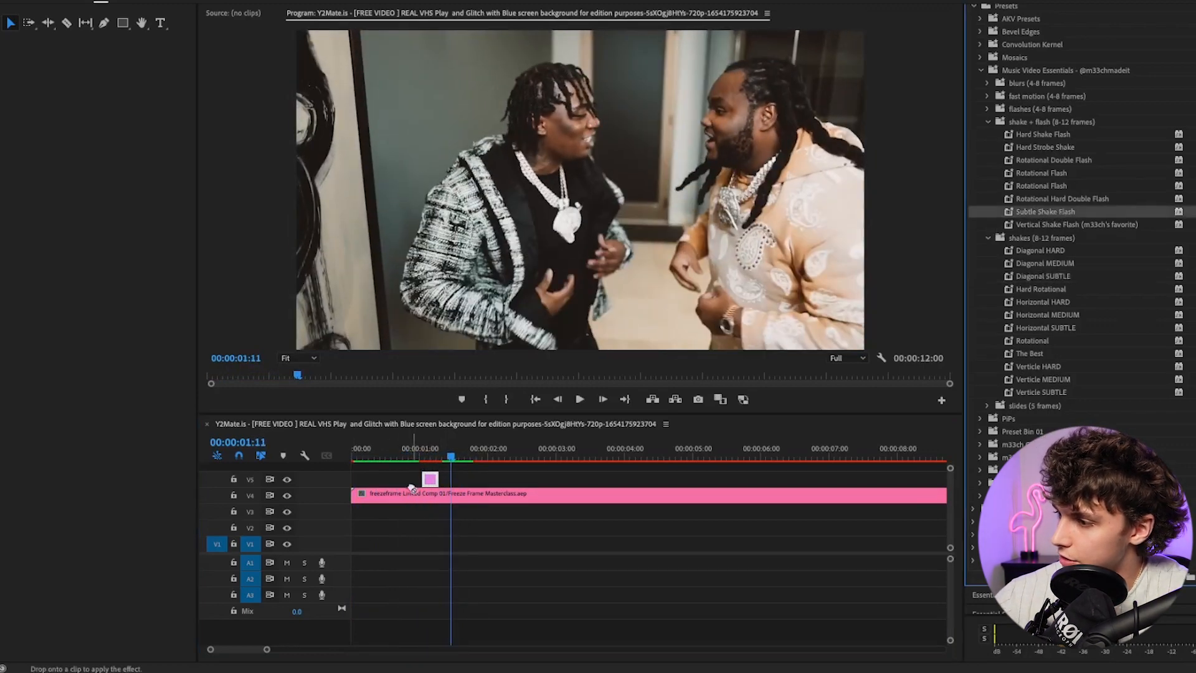
{"action": "left_click", "coordinate": [437, 457]}
{"action": "key", "text": "space"}
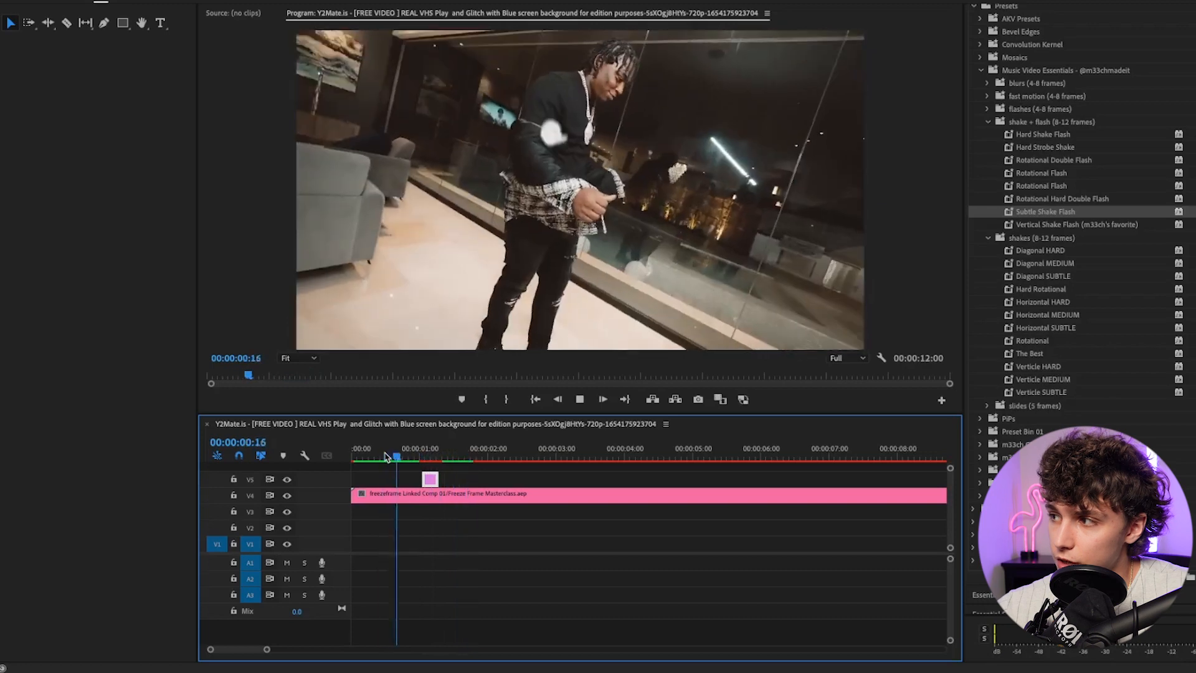
{"action": "key", "text": "space"}
- Switch to After Effects, duplicate the clip starting at 0:00:02:21, and move the copy above the preceding clip's layer
{"action": "mouse_move", "coordinate": [426, 671]}
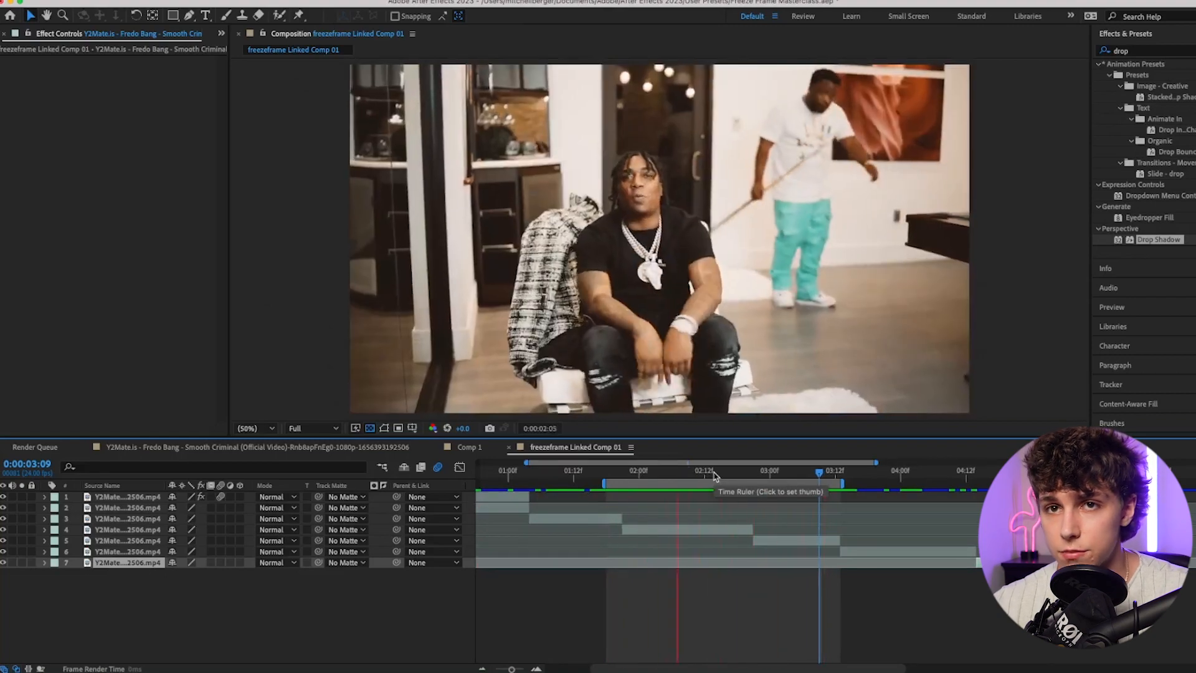
{"action": "left_click", "coordinate": [754, 470]}
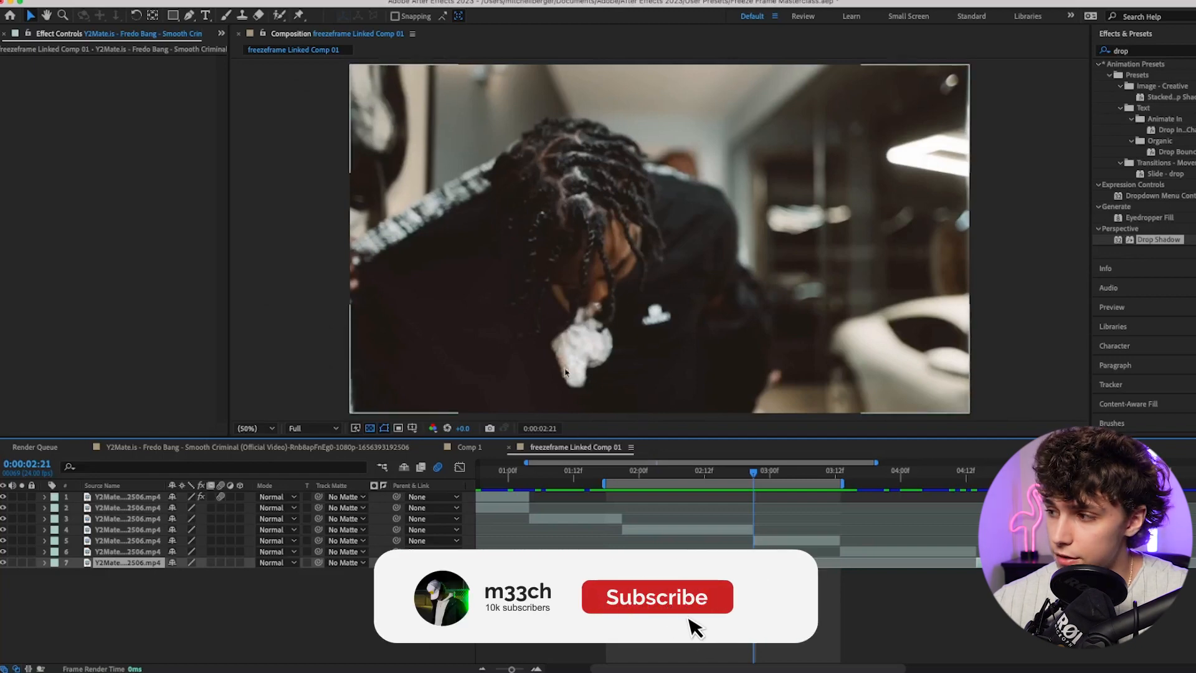
{"action": "left_click", "coordinate": [796, 541]}
{"action": "key", "text": "ctrl+d"}
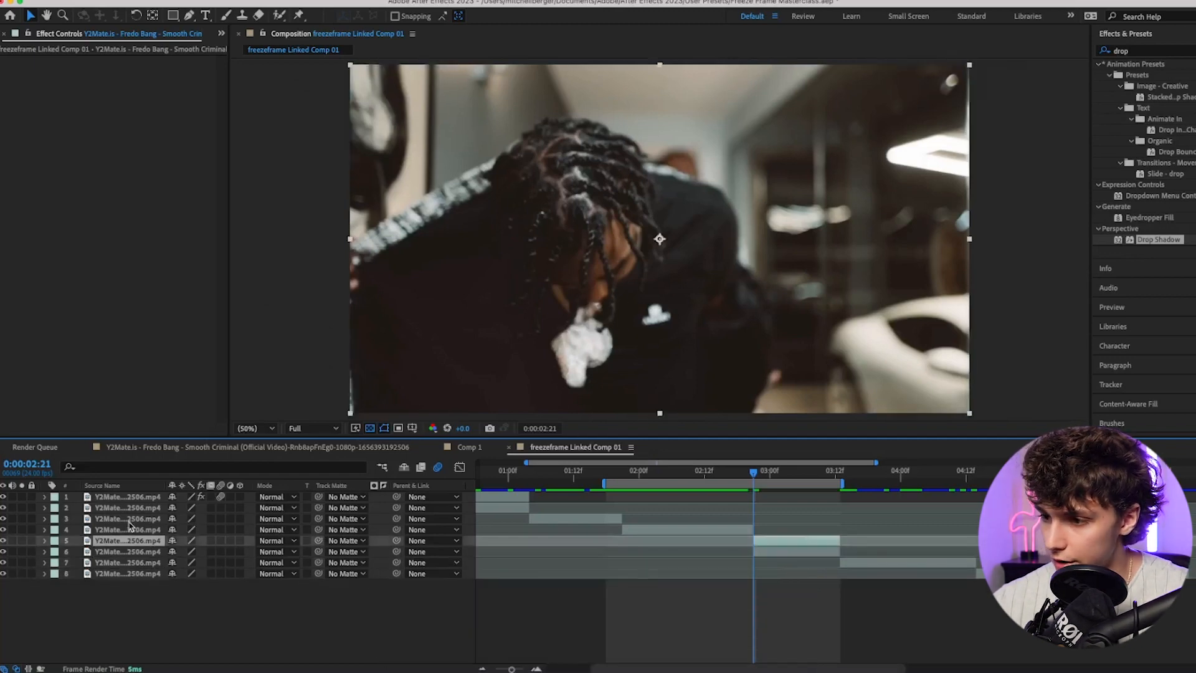
{"action": "left_click_drag", "start_coordinate": [127, 539], "coordinate": [144, 528]}
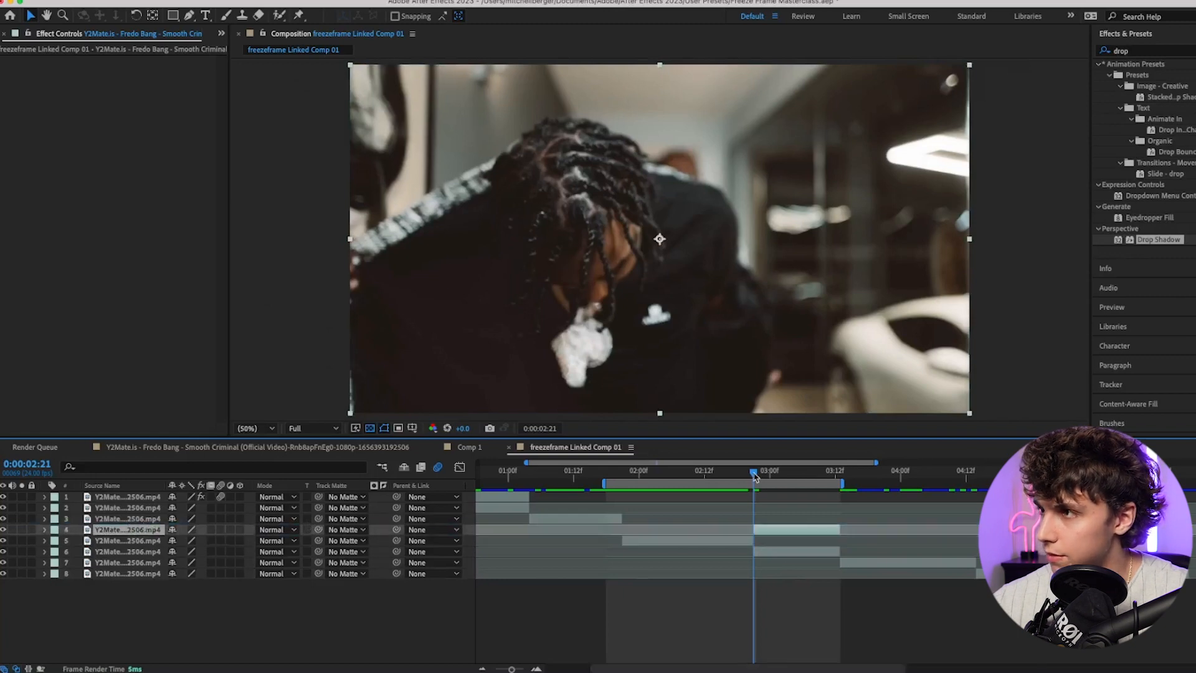
- Apply a freeze frame to the duplicated clip at 0:00:02:21
{"action": "right_click", "coordinate": [778, 534]}
{"action": "mouse_move", "coordinate": [810, 348]}
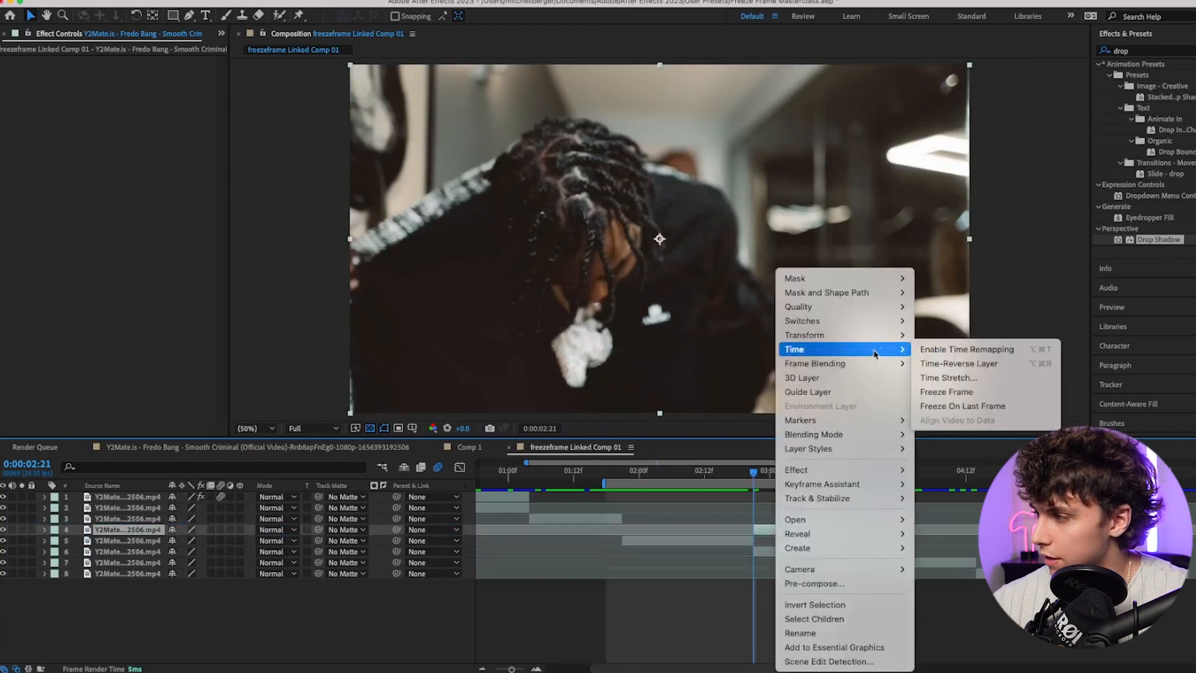
{"action": "left_click", "coordinate": [946, 392]}
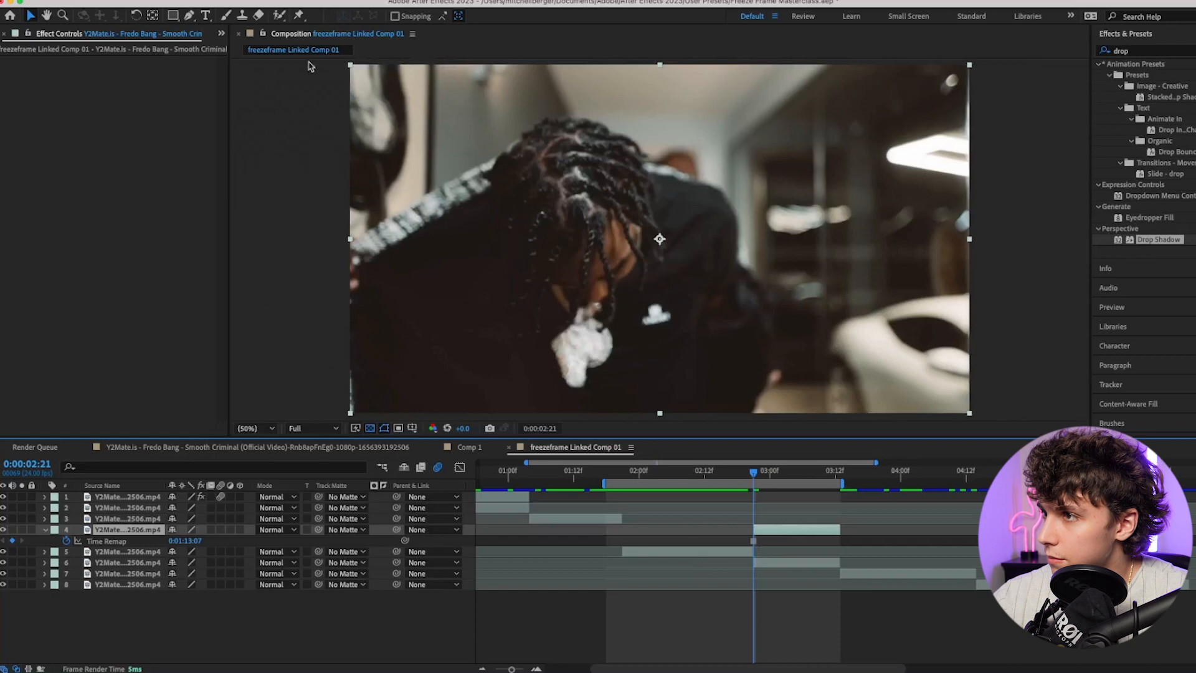
- Trace the white pendant with a closed Pen tool mask on the frozen layer
{"action": "left_click", "coordinate": [190, 16]}
{"action": "scroll", "coordinate": [573, 393], "scroll_direction": "up", "scroll_amount": 6}
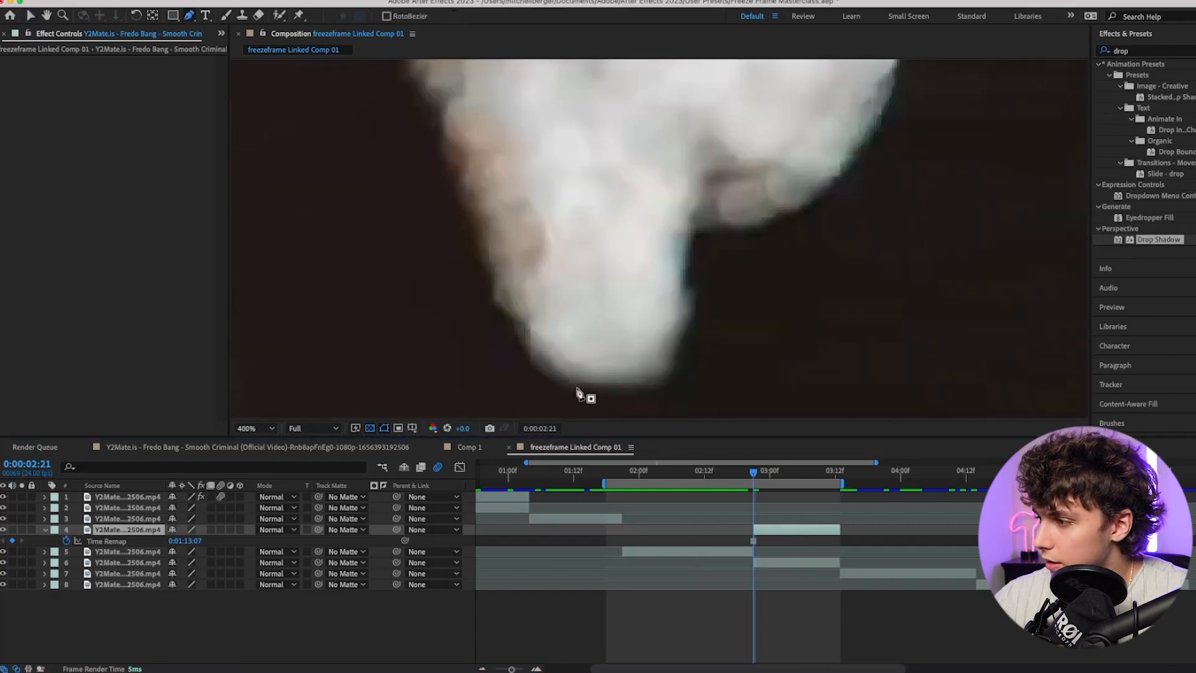
{"action": "left_click", "coordinate": [584, 391]}
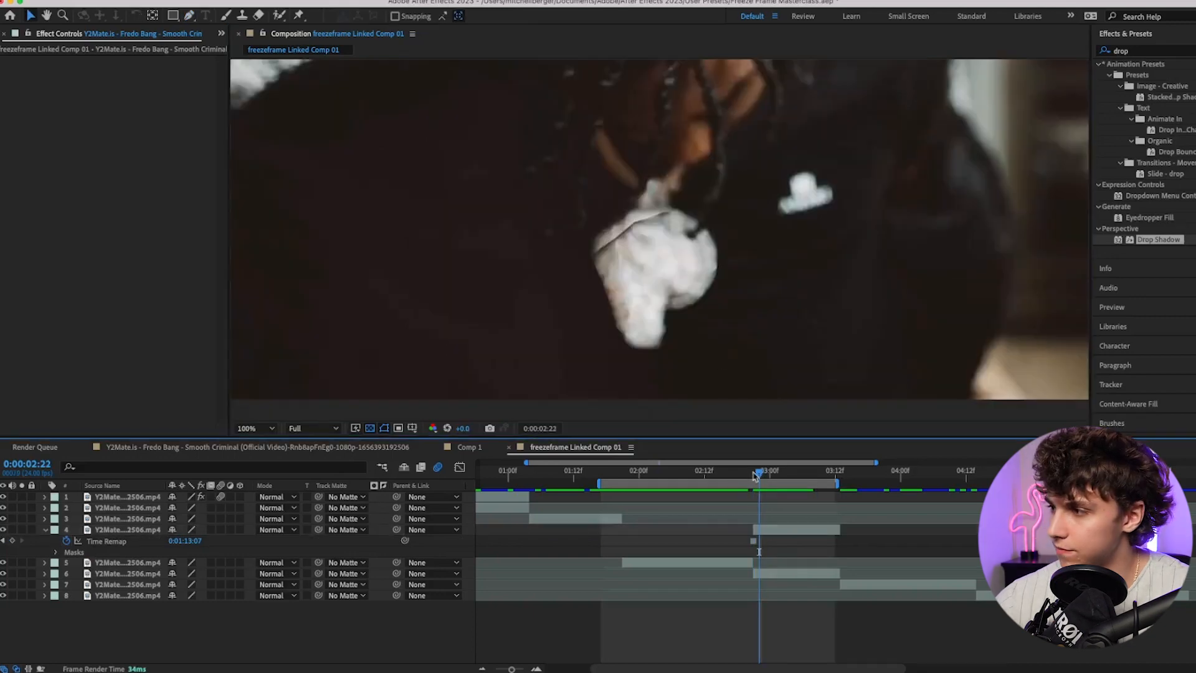
- Check the masked pendant against the following frames, and invert Mask 1 on the frozen layer
{"action": "key", "text": "Page_Down"}
{"action": "key", "text": "Page_Down"}
{"action": "key", "text": "Page_Down"}
{"action": "key", "text": "Page_Down"}
{"action": "key", "text": "Page_Down"}
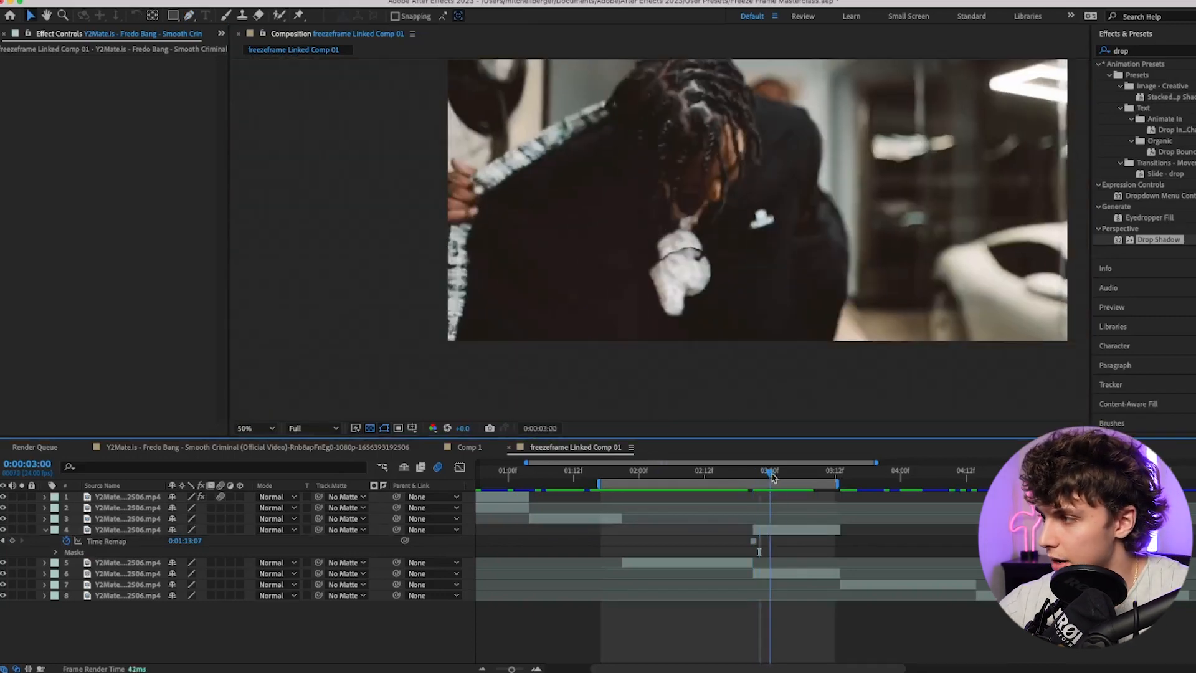
{"action": "key", "text": "j"}
{"action": "left_click", "coordinate": [769, 530]}
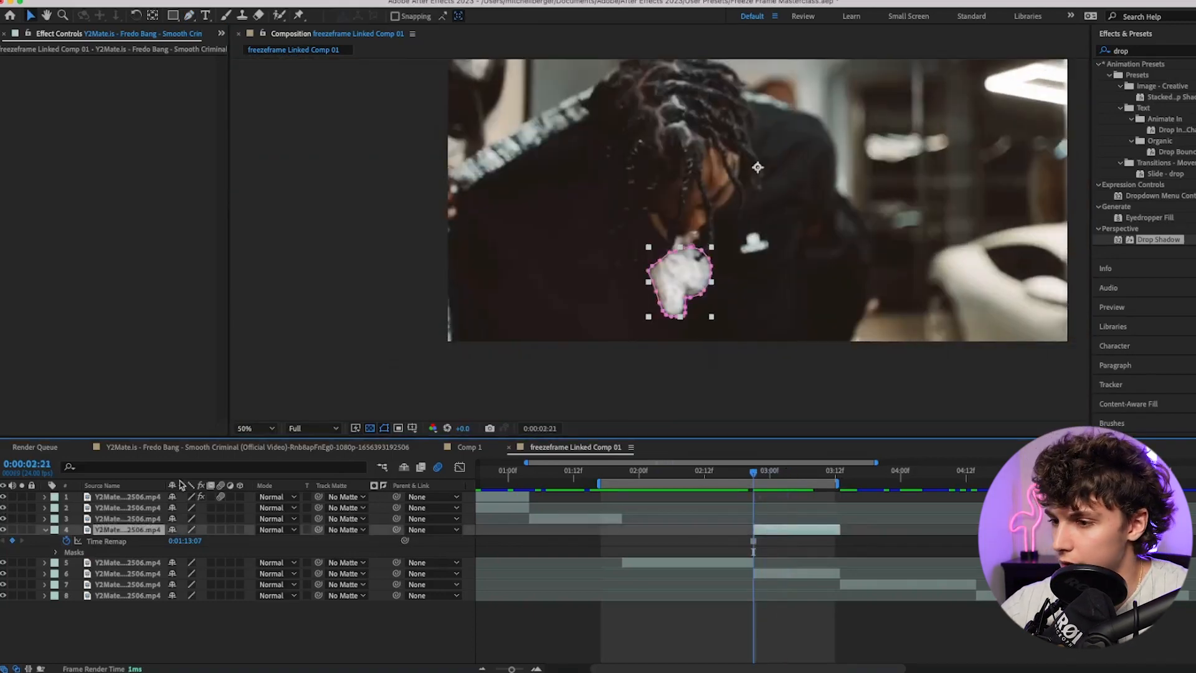
{"action": "left_click", "coordinate": [56, 553]}
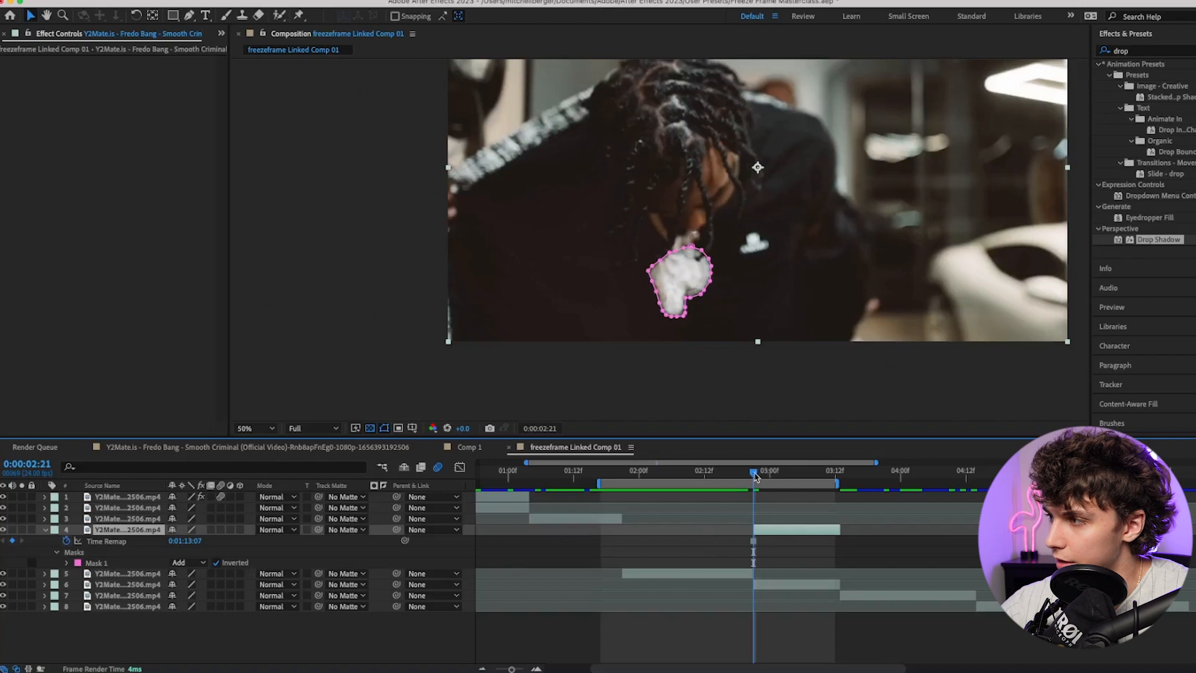
- Shift the frozen layer earlier so it starts at about 0:00:02:10, and trim its end to the cut at 0:00:02:21
{"action": "mouse_move", "coordinate": [756, 476]}
{"action": "left_mouse_down"}
{"action": "mouse_move", "coordinate": [797, 474]}
{"action": "mouse_move", "coordinate": [755, 477]}
{"action": "left_mouse_up"}
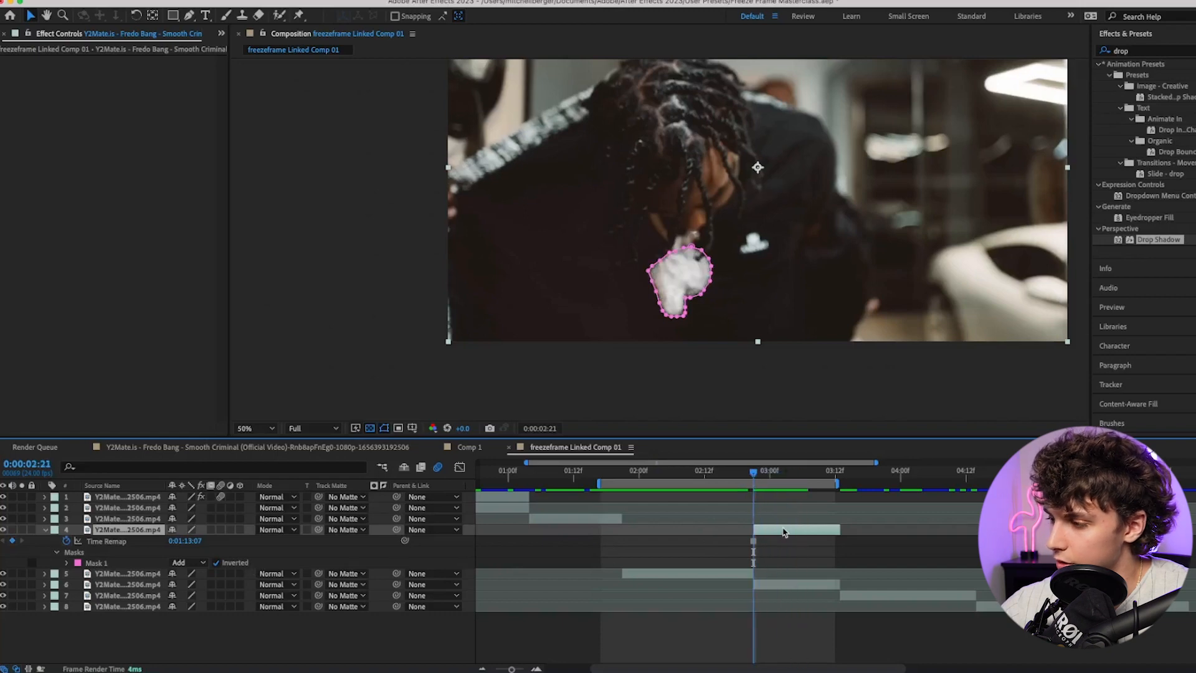
{"action": "left_click_drag", "start_coordinate": [784, 531], "coordinate": [735, 538]}
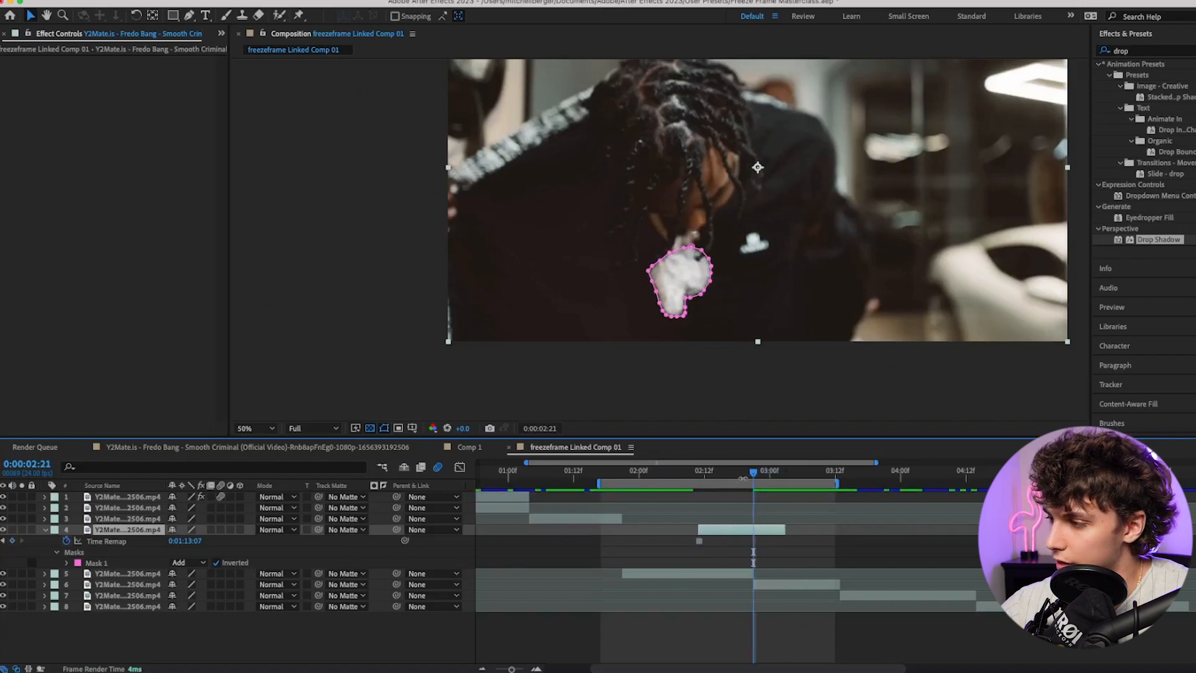
{"action": "mouse_move", "coordinate": [753, 472]}
{"action": "left_mouse_down"}
{"action": "mouse_move", "coordinate": [695, 473]}
{"action": "mouse_move", "coordinate": [763, 469]}
{"action": "mouse_move", "coordinate": [752, 467]}
{"action": "left_mouse_up"}
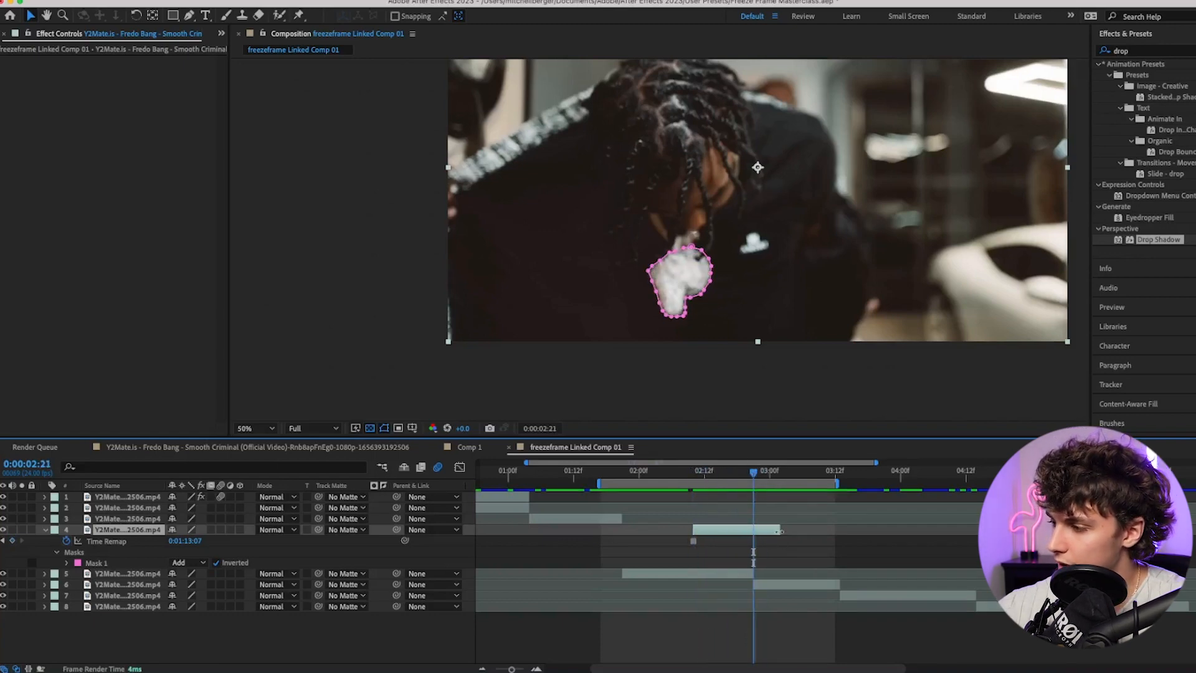
{"action": "left_click_drag", "start_coordinate": [764, 532], "coordinate": [753, 531]}
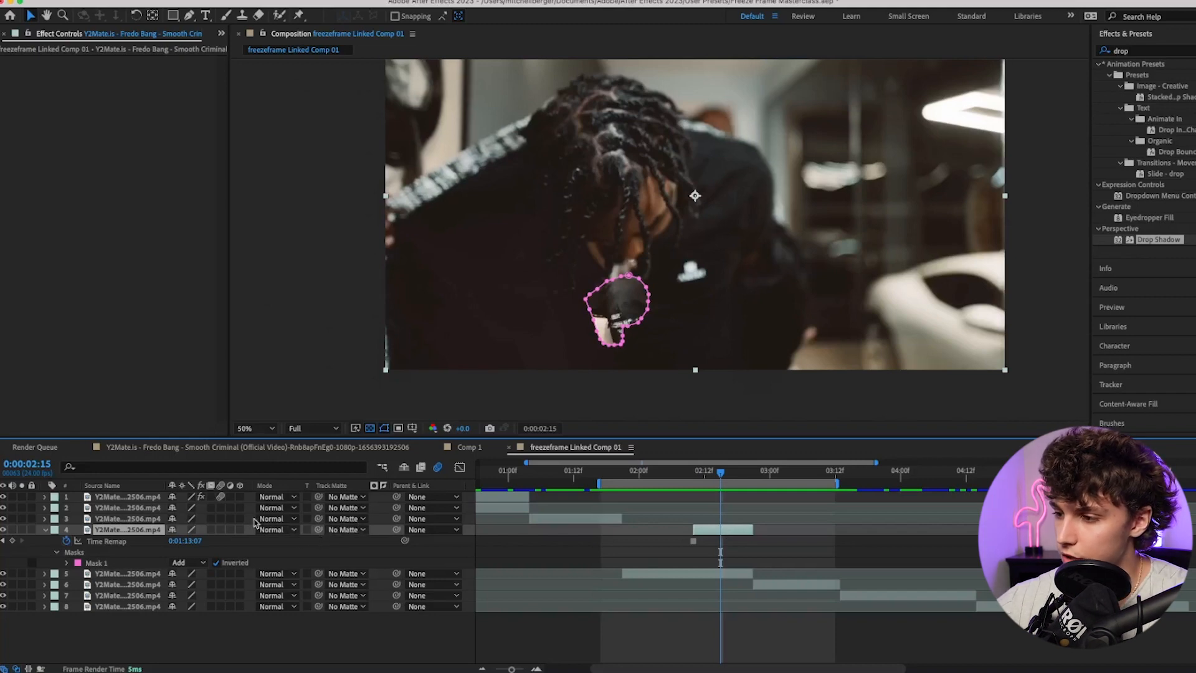
- Make the frozen layer 3D and add a Position keyframe at 0:00:02:21
{"action": "left_click", "coordinate": [241, 530]}
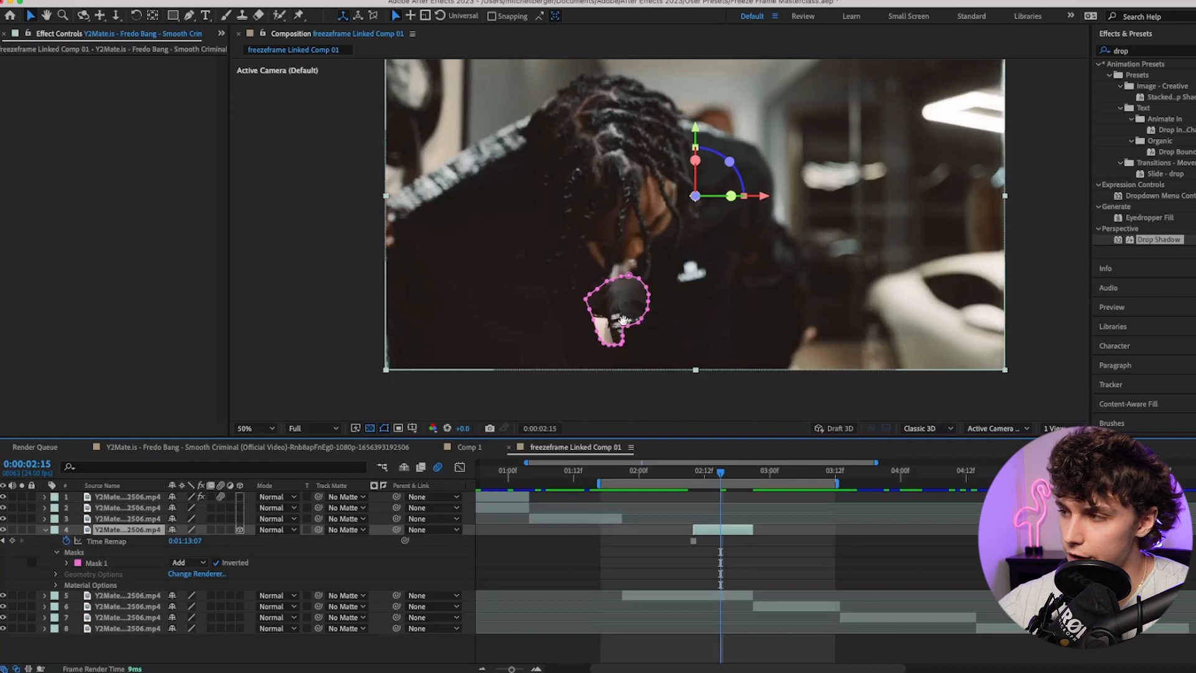
{"action": "left_click_drag", "start_coordinate": [623, 321], "coordinate": [547, 346]}
{"action": "mouse_move", "coordinate": [616, 283]}
{"action": "left_mouse_down"}
{"action": "mouse_move", "coordinate": [592, 310]}
{"action": "mouse_move", "coordinate": [607, 302]}
{"action": "left_mouse_up"}
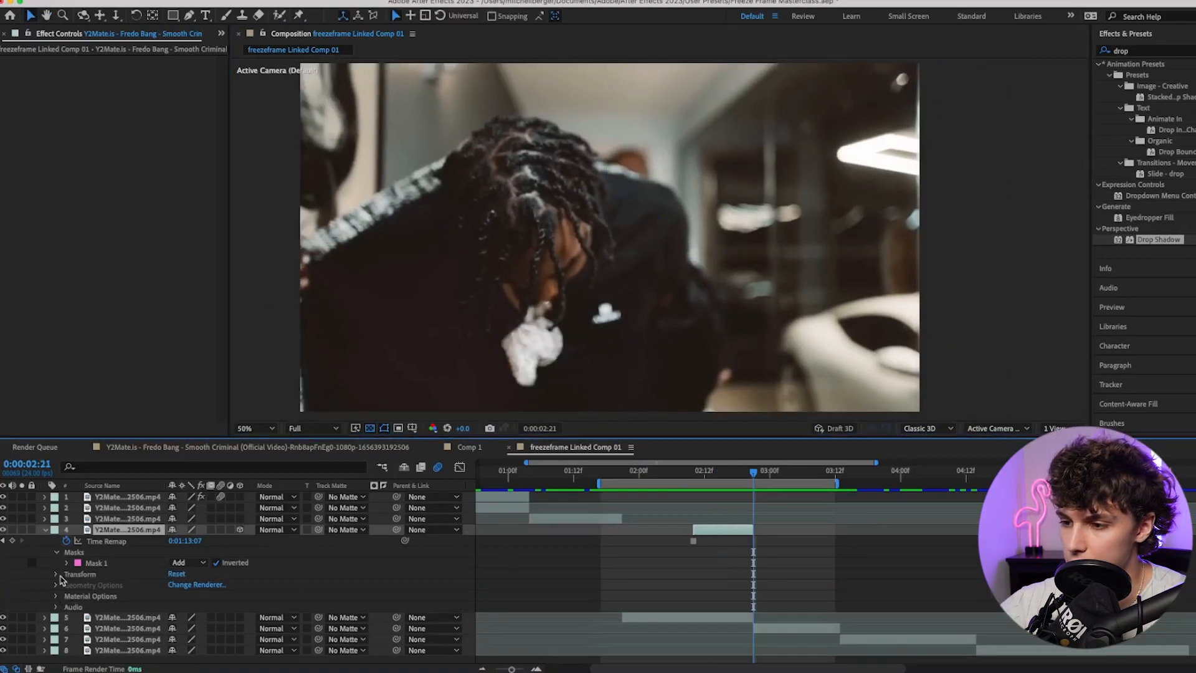
{"action": "left_click", "coordinate": [56, 574]}
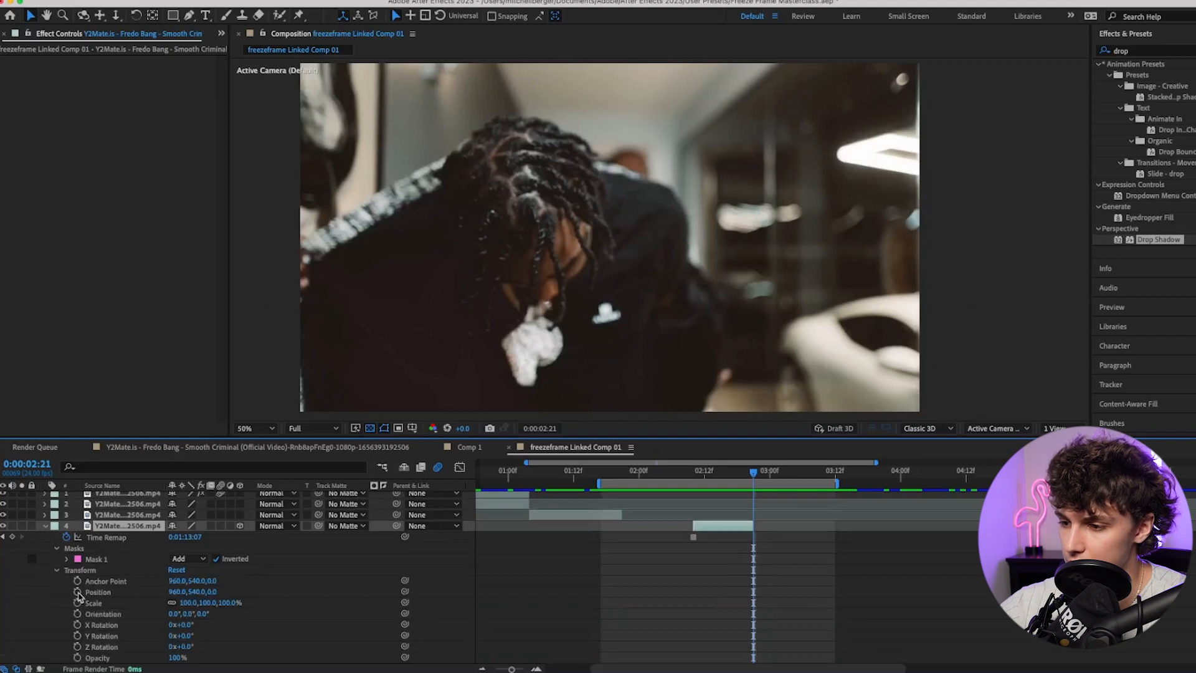
{"action": "left_click", "coordinate": [77, 592]}
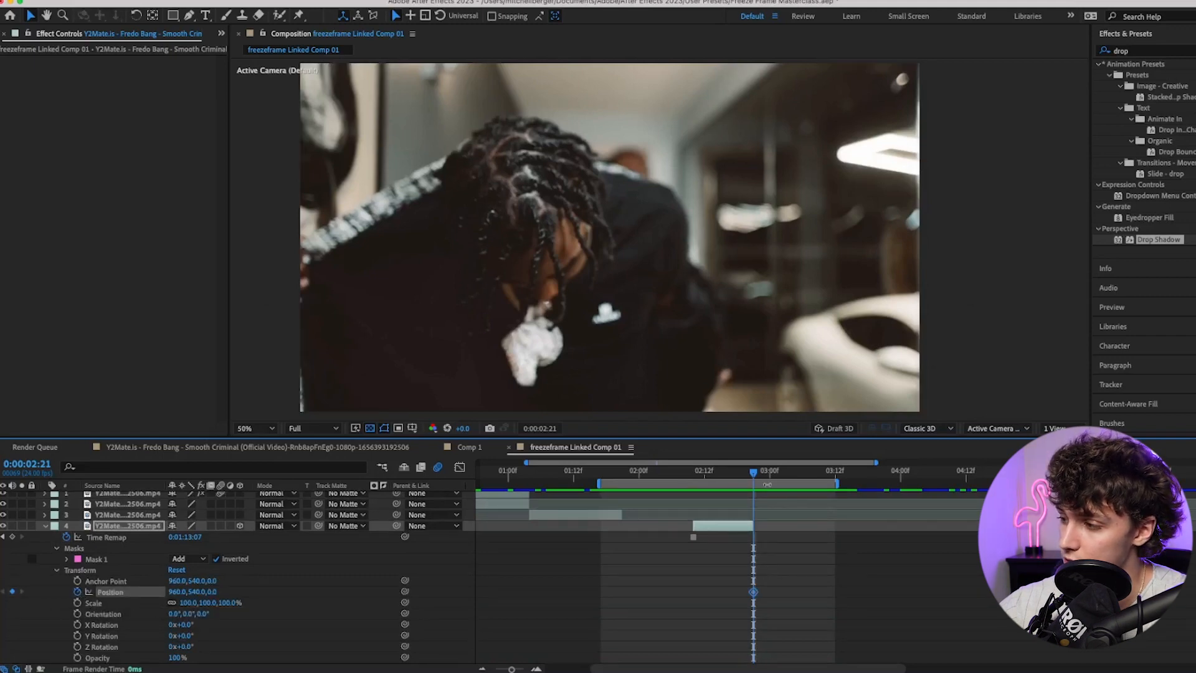
- Set the frozen layer's Position to 1182.0, 202.5, -2497.7 at 0:00:02:10 and preview the move
{"action": "left_click_drag", "start_coordinate": [755, 478], "coordinate": [694, 478]}
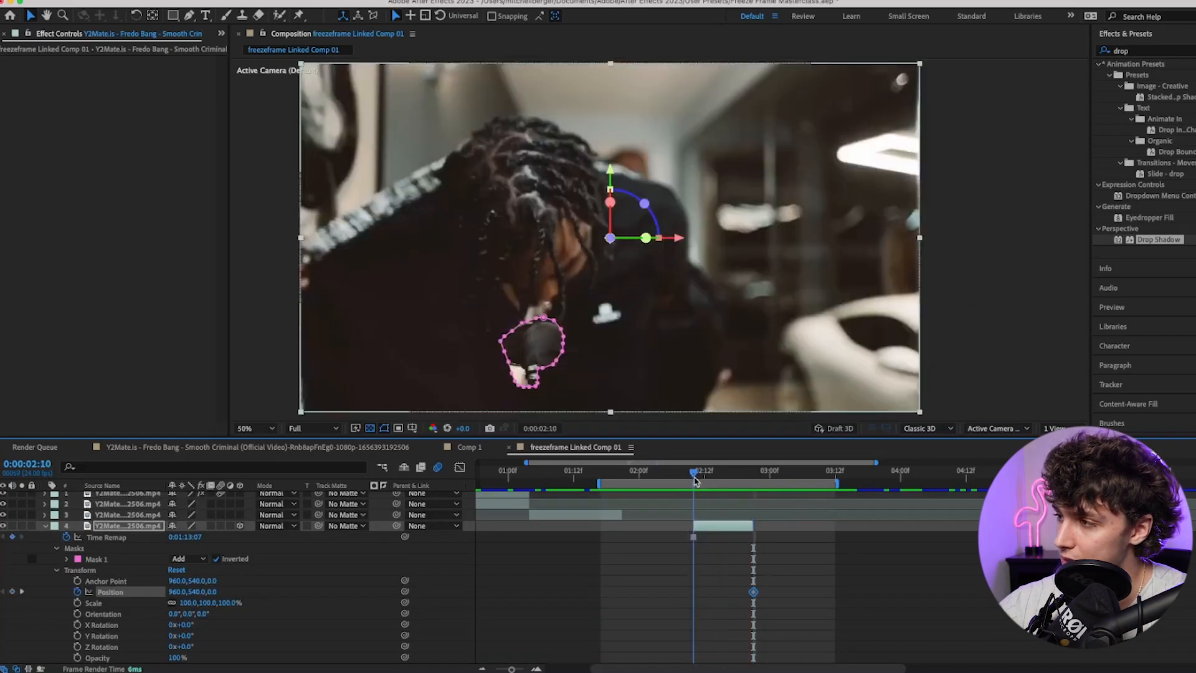
{"action": "left_click_drag", "start_coordinate": [612, 243], "coordinate": [625, 139]}
{"action": "left_click_drag", "start_coordinate": [610, 181], "coordinate": [197, 593]}
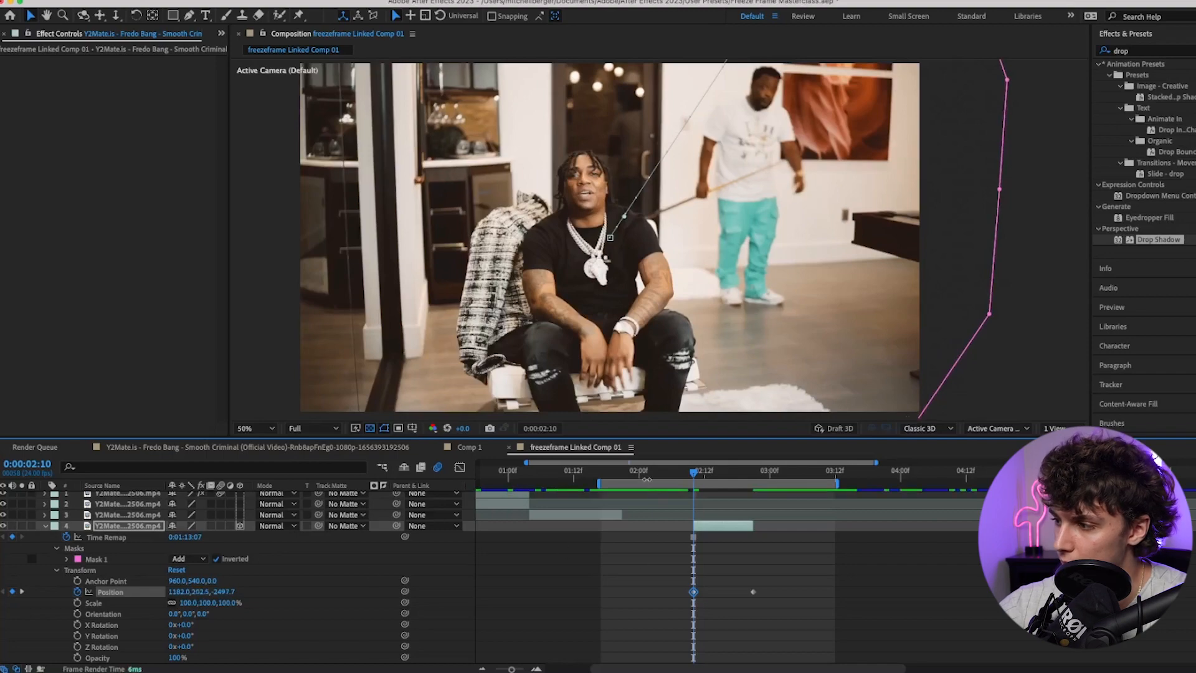
{"action": "left_click", "coordinate": [648, 473]}
{"action": "key", "text": "space"}
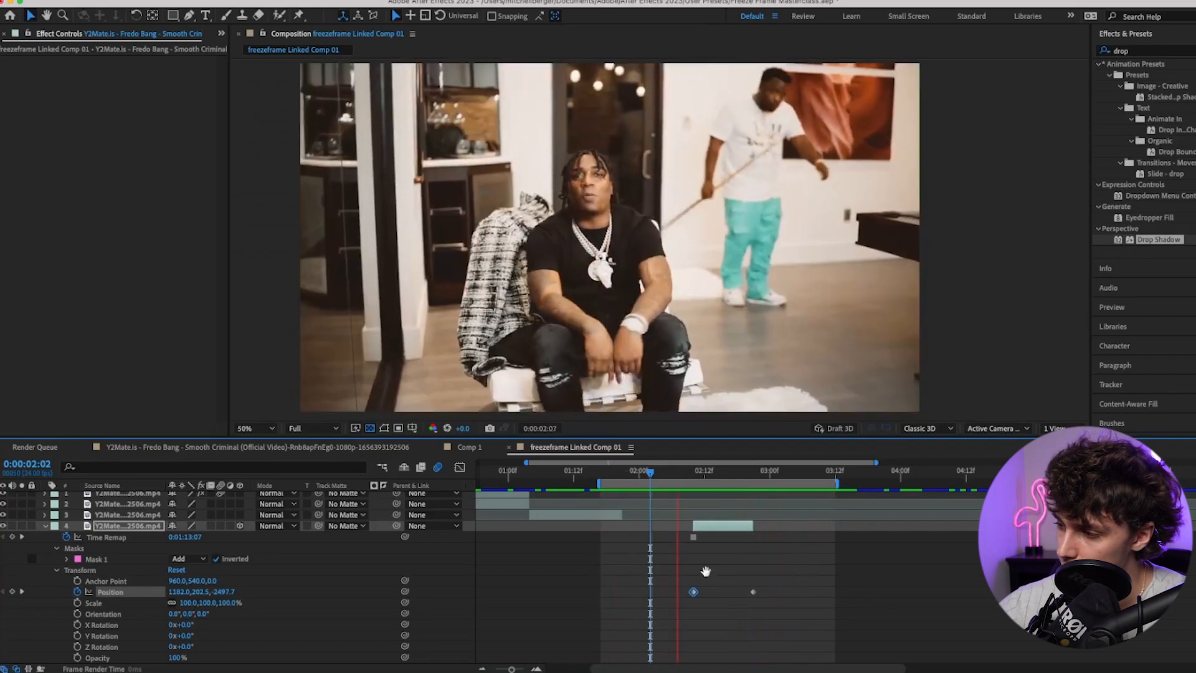
- Apply Easy Ease to both Position keyframes, enable motion blur on the frozen layer, and preview the result
{"action": "right_click", "coordinate": [694, 592]}
{"action": "mouse_move", "coordinate": [797, 666]}
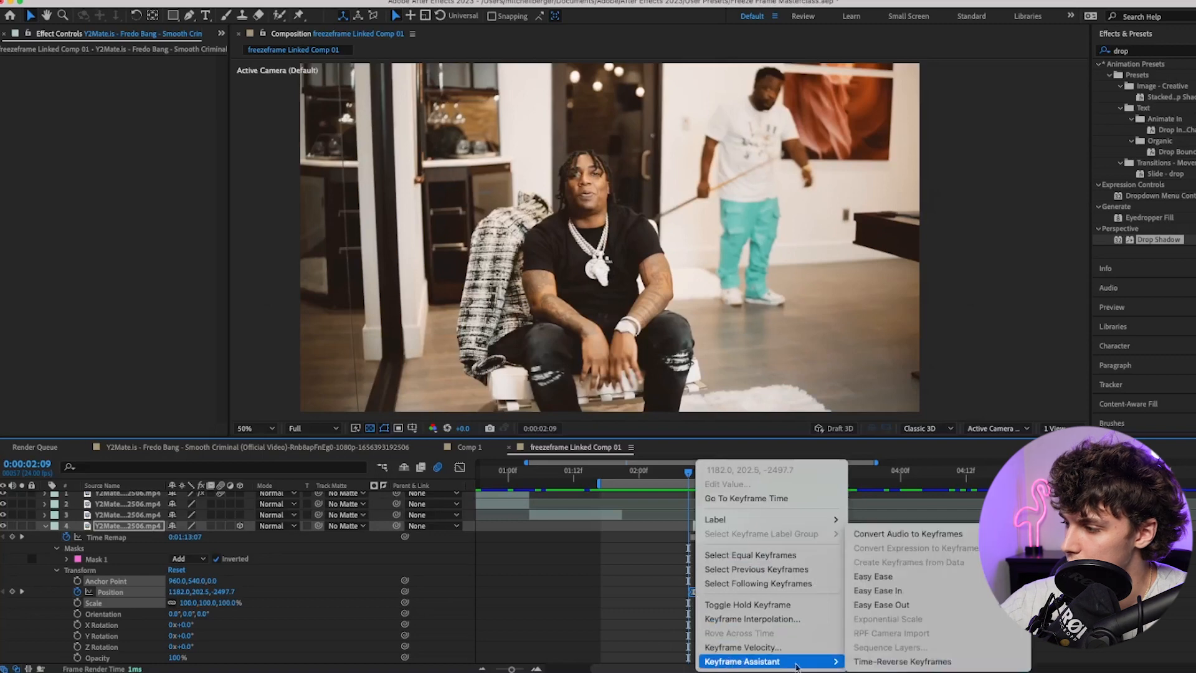
{"action": "left_click", "coordinate": [910, 576]}
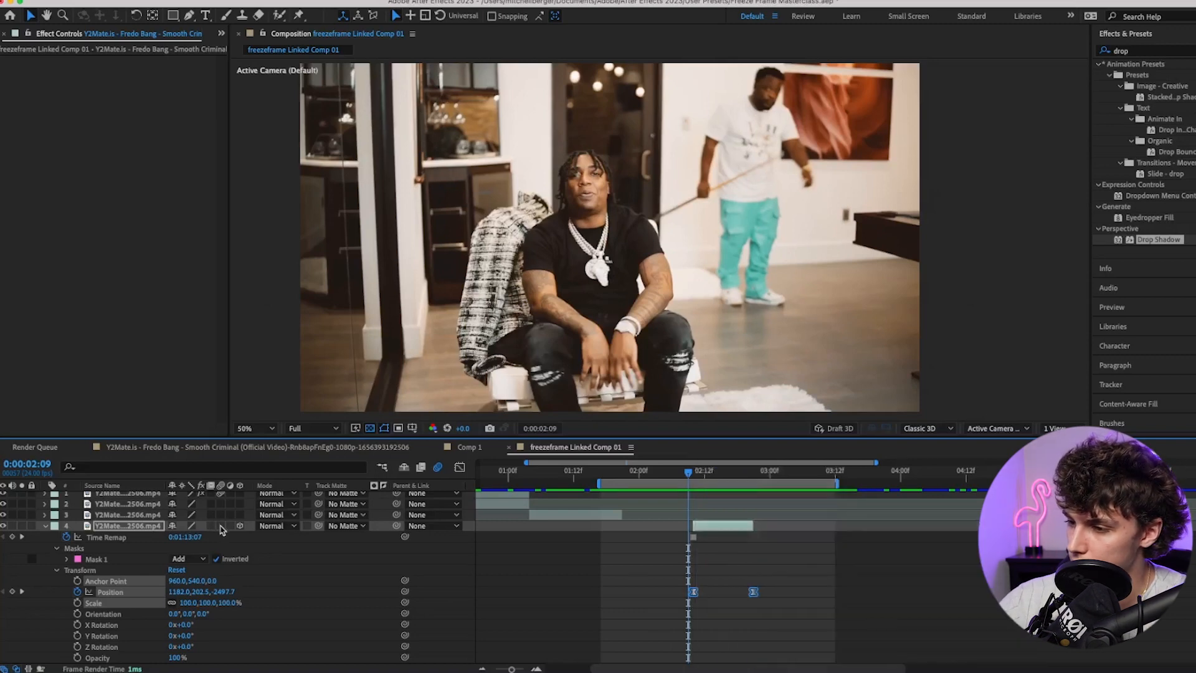
{"action": "left_click", "coordinate": [222, 526]}
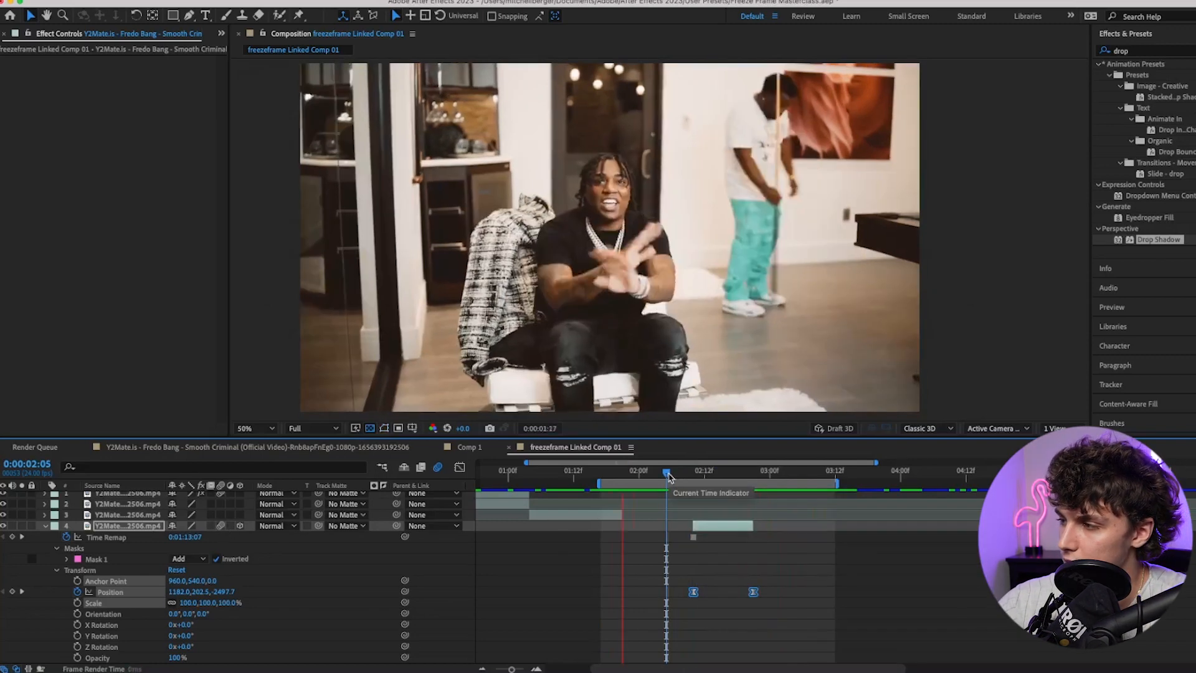
{"action": "left_click_drag", "start_coordinate": [667, 474], "coordinate": [656, 474]}
{"action": "key", "text": "space"}
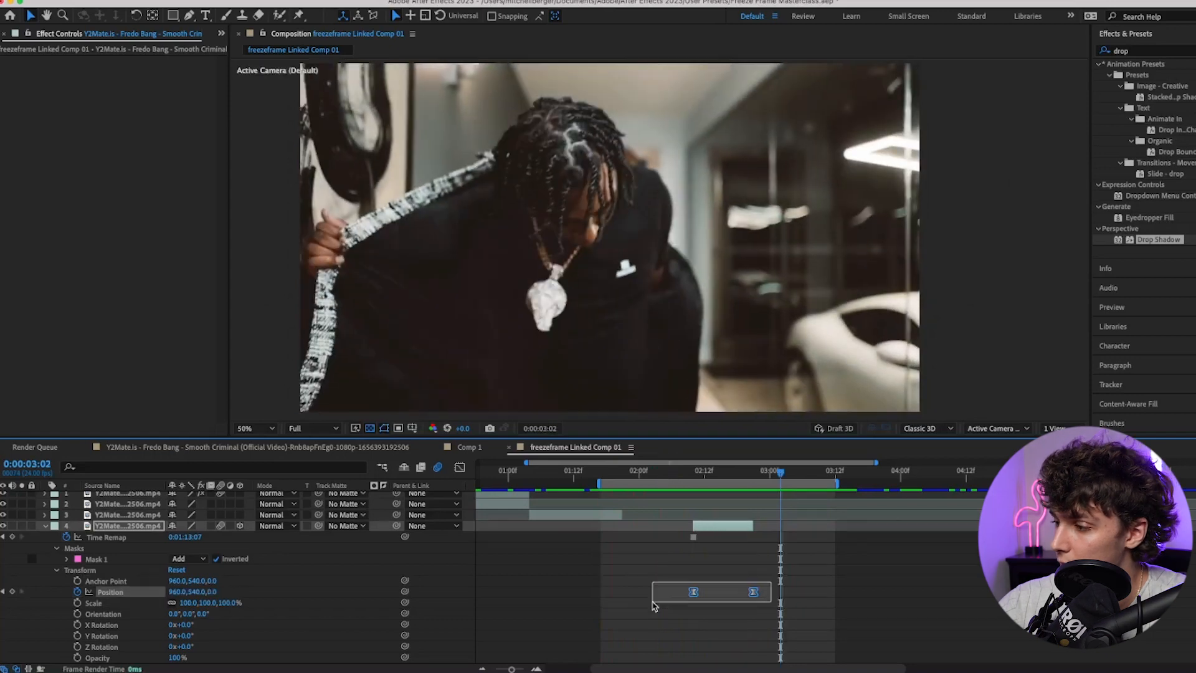
- Adjust the ease of the first Position keyframe on the speed graph and preview the move
{"action": "left_click", "coordinate": [460, 469]}
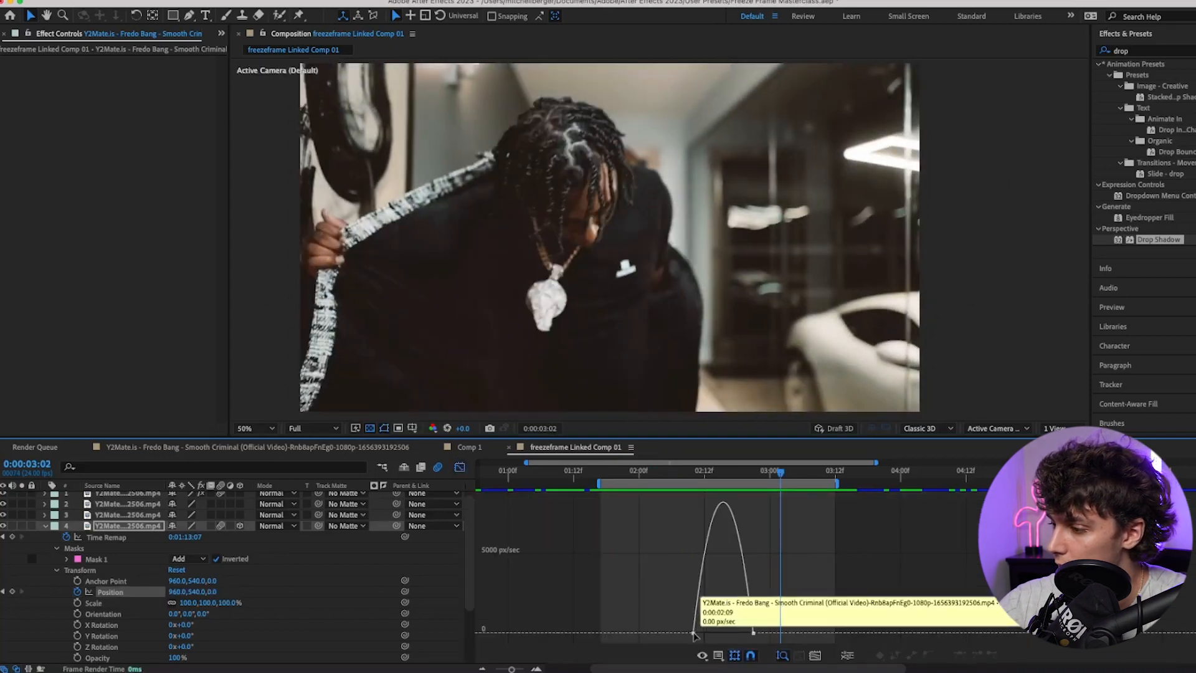
{"action": "left_click_drag", "start_coordinate": [704, 636], "coordinate": [710, 633]}
{"action": "left_click", "coordinate": [672, 474]}
{"action": "key", "text": "space"}
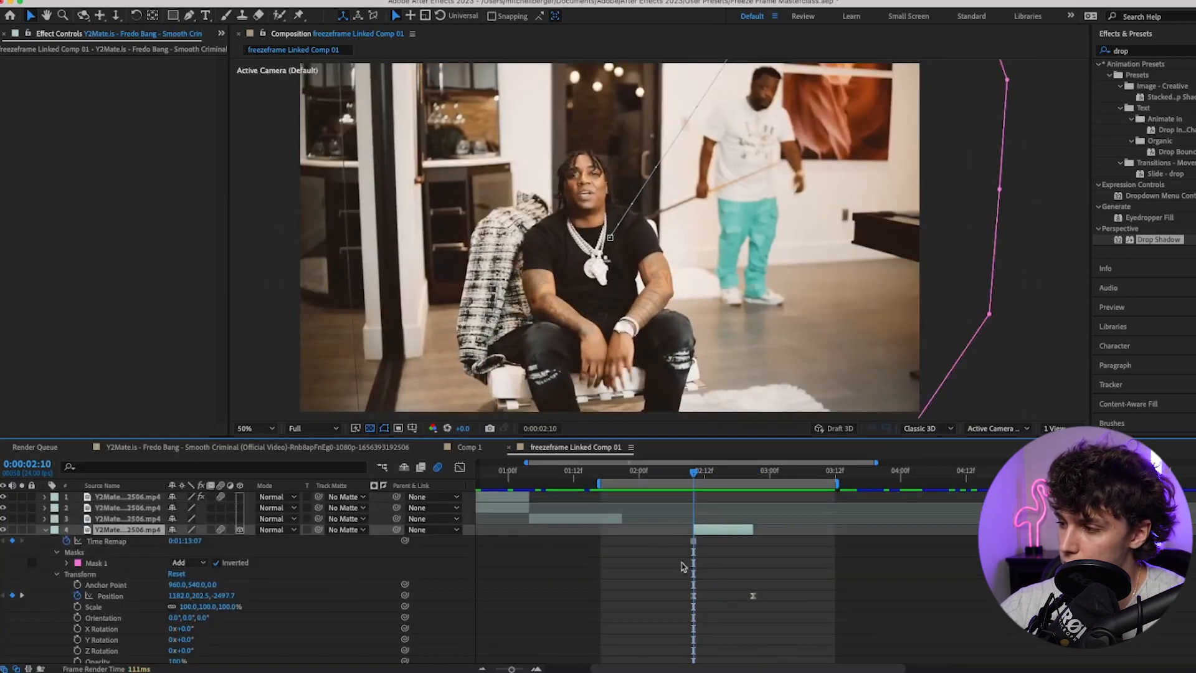
- Duplicate the frozen layer, and on the upper copy turn off Inverted for Mask 1 and set Mask Expansion to 17 pixels
{"action": "key", "text": "u"}
{"action": "left_click", "coordinate": [45, 529]}
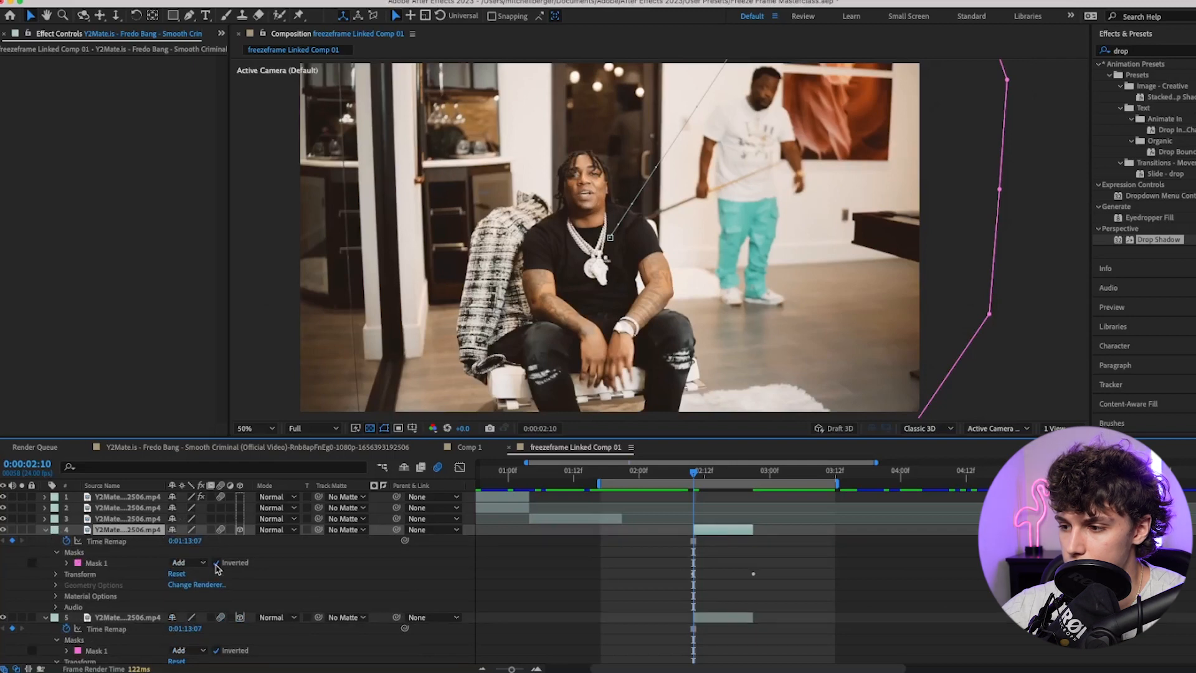
{"action": "left_click", "coordinate": [721, 472]}
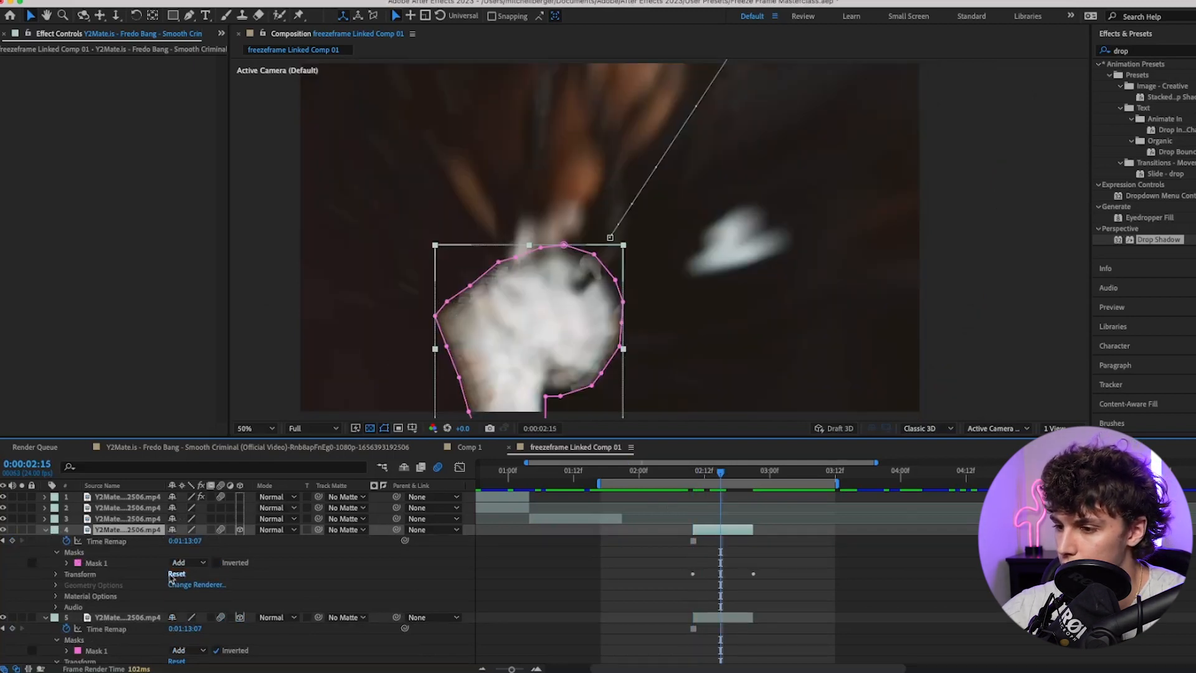
{"action": "left_click", "coordinate": [67, 564]}
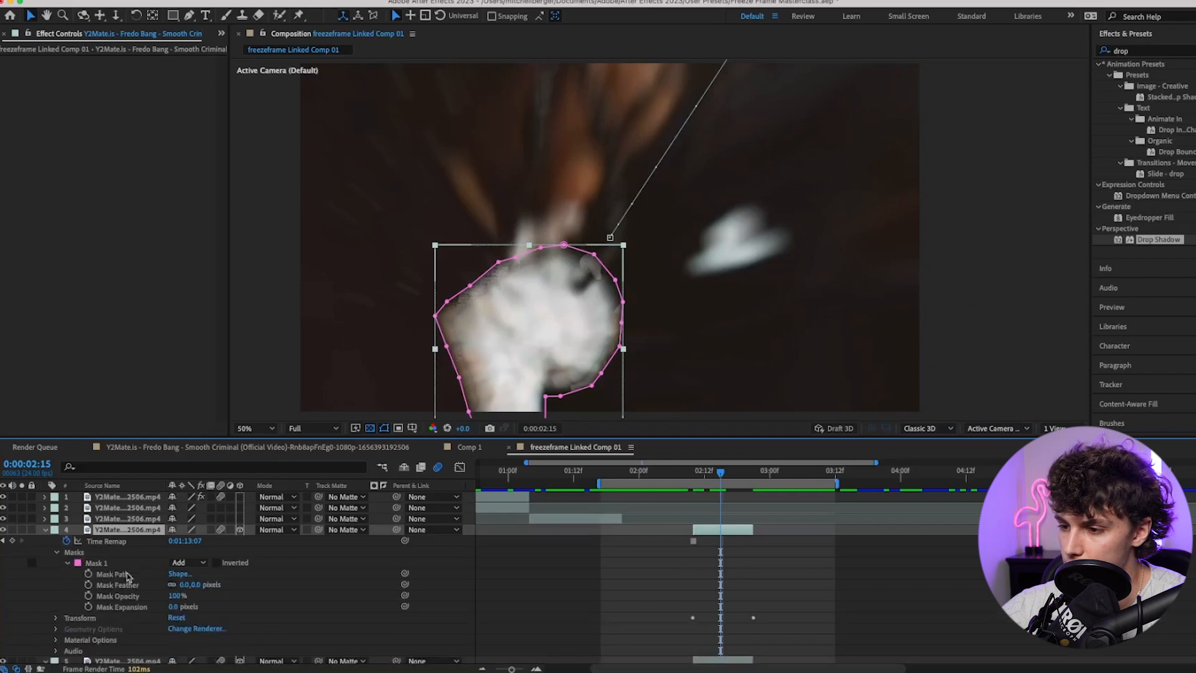
{"action": "left_click_drag", "start_coordinate": [174, 607], "coordinate": [189, 610]}
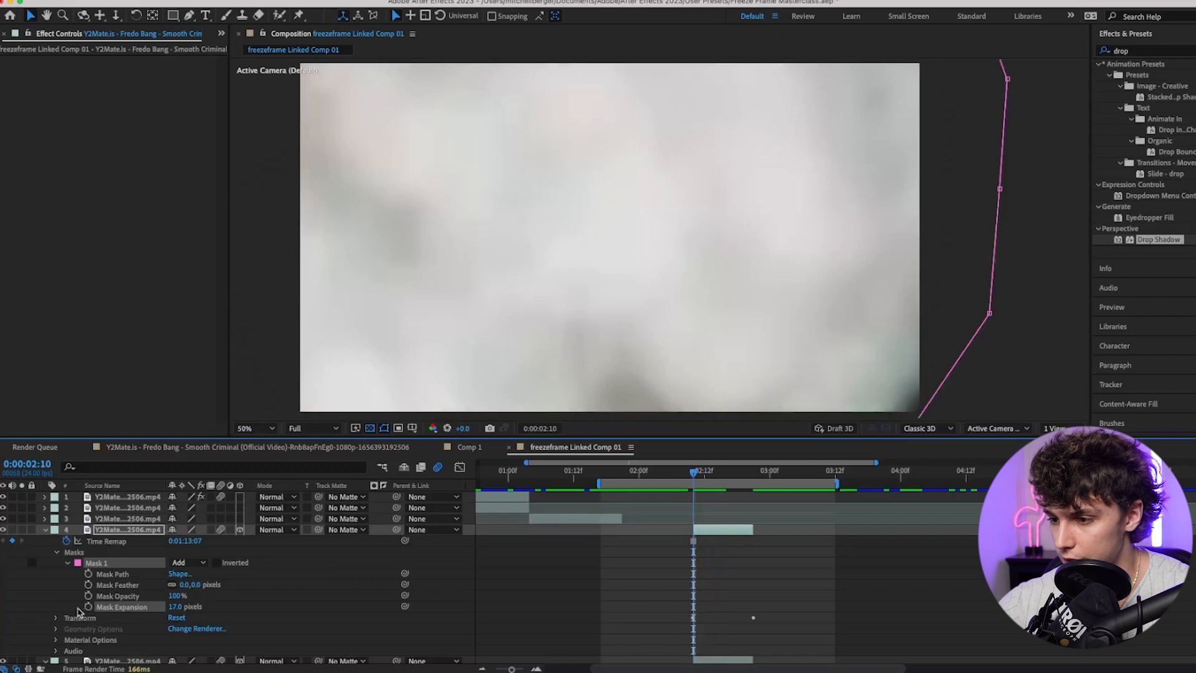
- Keyframe the upper copy's Opacity from 0% at 0:00:02:10 to 100% at 0:00:02:15
{"action": "left_click", "coordinate": [55, 618]}
{"action": "scroll", "coordinate": [69, 614], "scroll_direction": "down", "scroll_amount": 4}
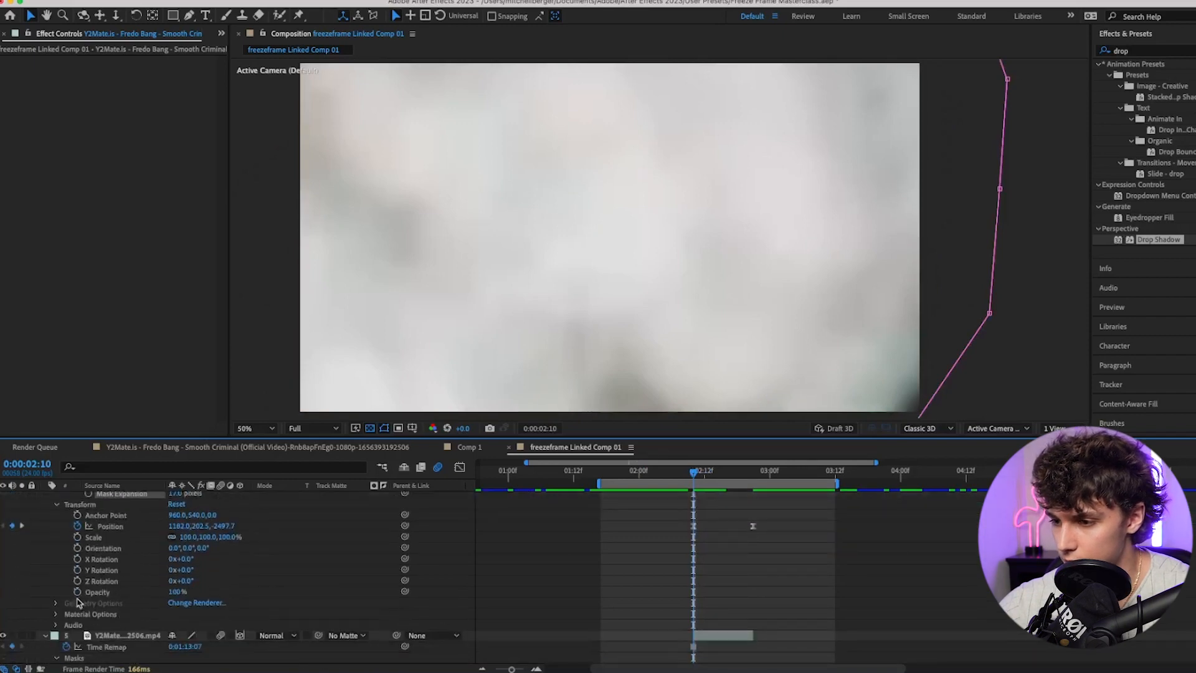
{"action": "left_click", "coordinate": [77, 592]}
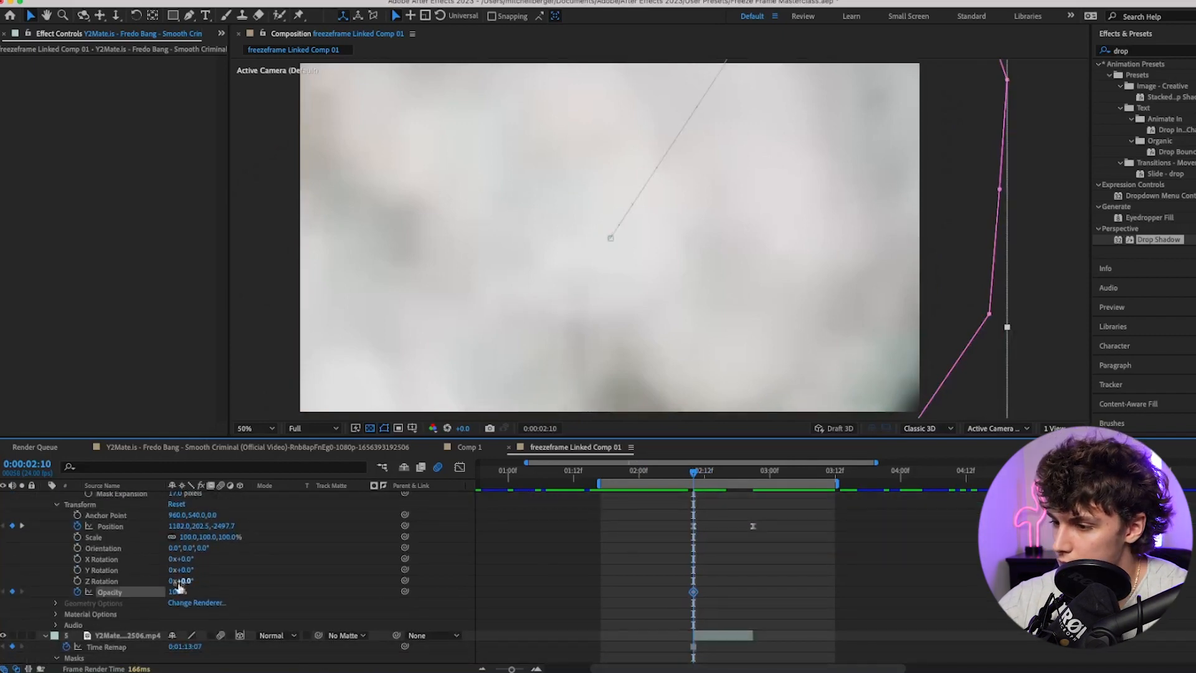
{"action": "type", "text": "0"}
{"action": "key", "text": "Return"}
{"action": "left_click_drag", "start_coordinate": [693, 472], "coordinate": [725, 480]}
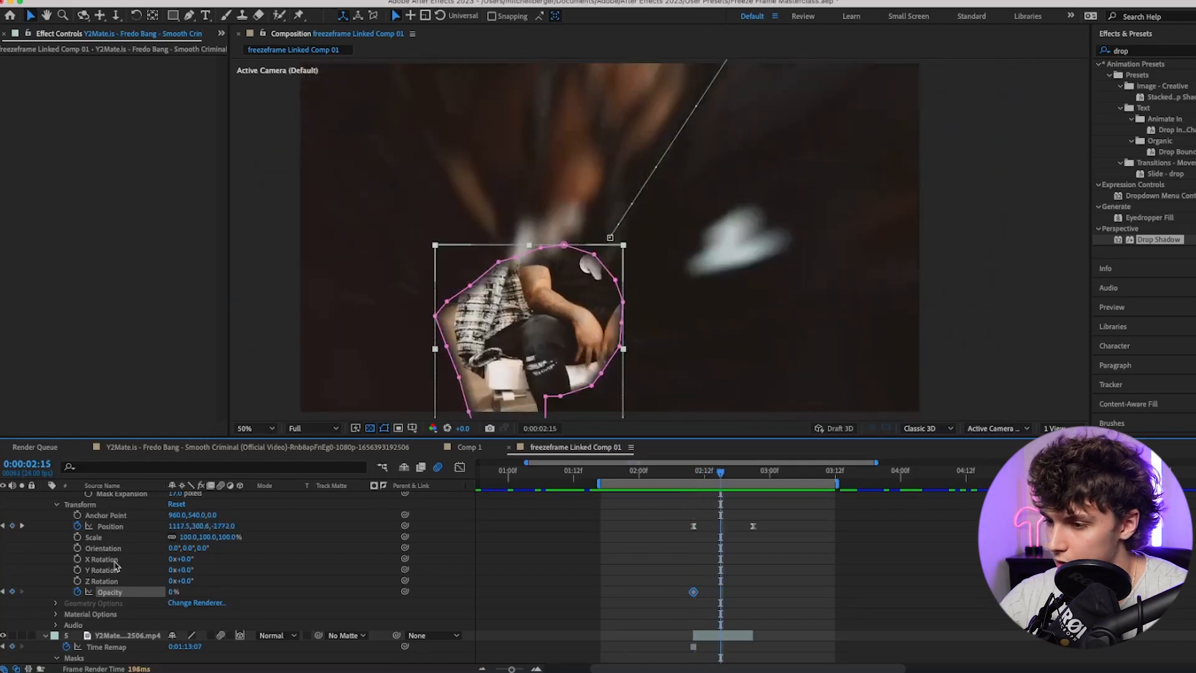
{"action": "type", "text": "100"}
{"action": "key", "text": "Return"}
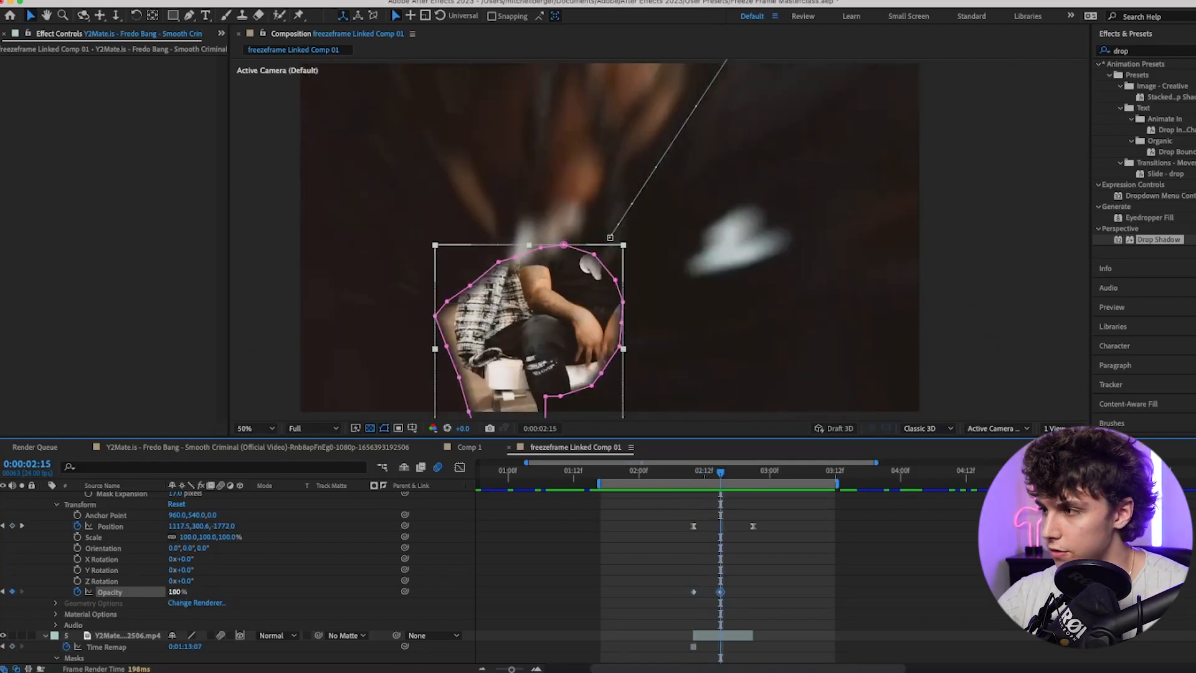
- Preview the pendant's fade-in, select its two Opacity keyframes, and examine the blend around 0:00:02:12
{"action": "key", "text": "space"}
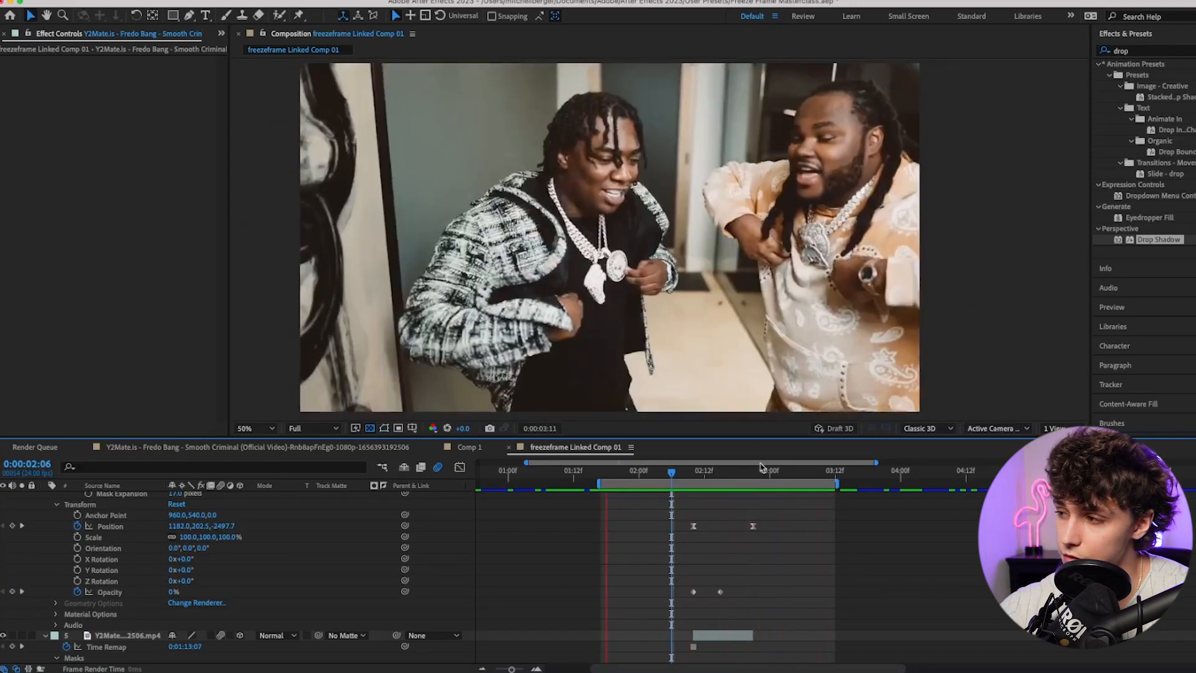
{"action": "left_click", "coordinate": [679, 471]}
{"action": "left_click_drag", "start_coordinate": [679, 471], "coordinate": [694, 471]}
{"action": "left_click_drag", "start_coordinate": [753, 569], "coordinate": [643, 631]}
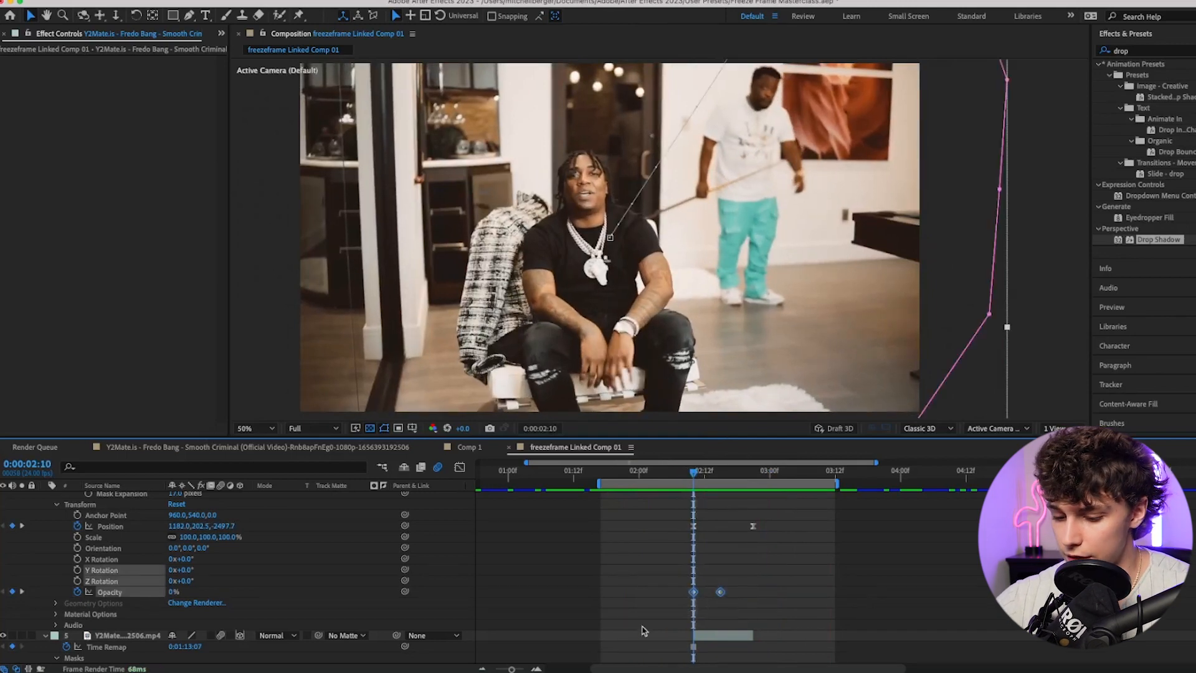
{"action": "scroll", "coordinate": [643, 630], "scroll_direction": "up", "scroll_amount": 4}
{"action": "mouse_move", "coordinate": [697, 472]}
{"action": "left_mouse_down"}
{"action": "mouse_move", "coordinate": [719, 477]}
{"action": "mouse_move", "coordinate": [705, 475]}
{"action": "left_mouse_up"}
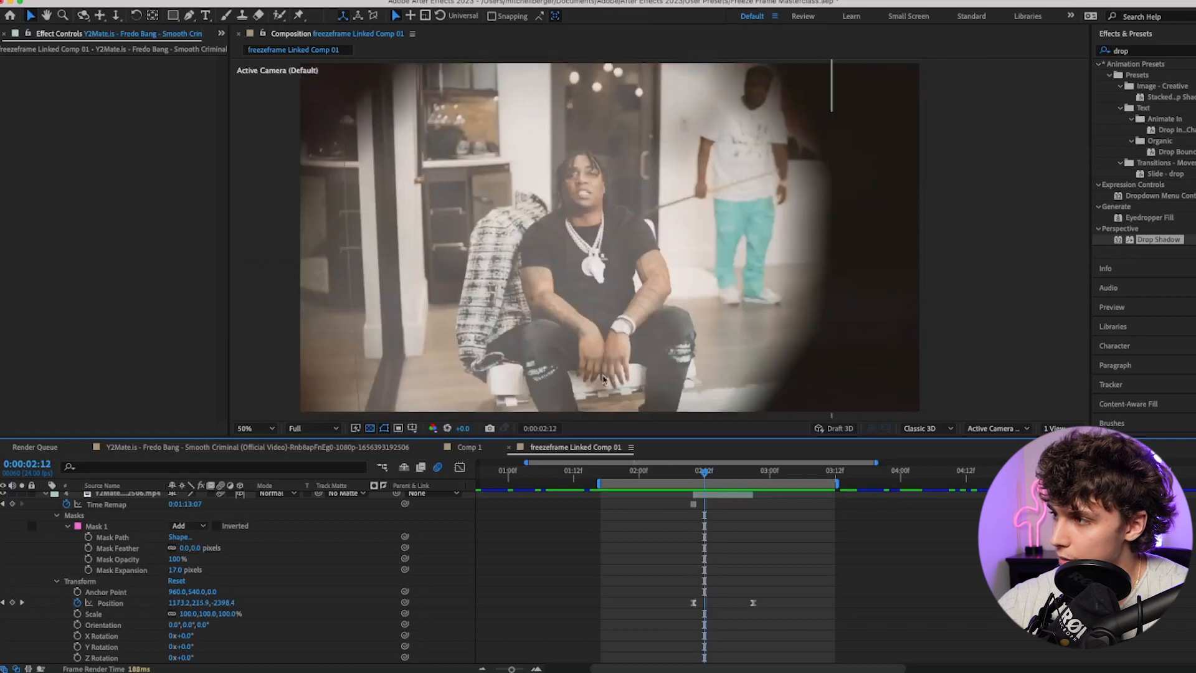
- At 0:00:02:10, start Position and Scale keyframes on layer 6, the clip beneath the frozen pendant layers
{"action": "left_click_drag", "start_coordinate": [705, 474], "coordinate": [697, 475]}
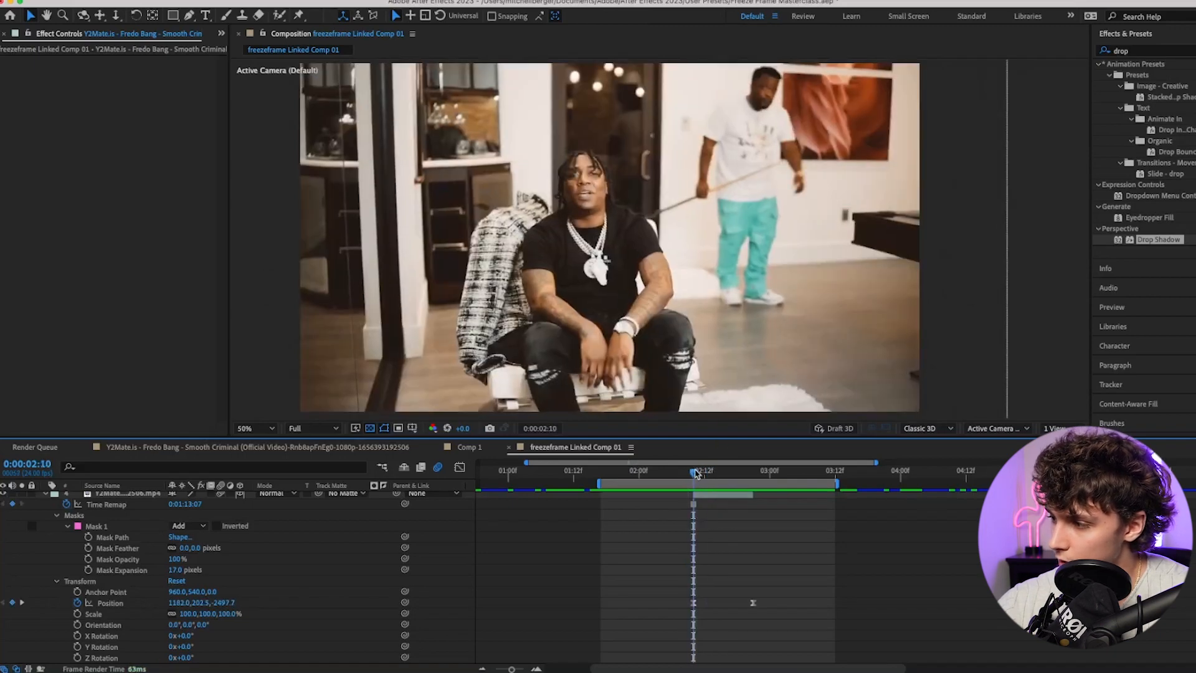
{"action": "left_click", "coordinate": [727, 500]}
{"action": "scroll", "coordinate": [641, 556], "scroll_direction": "up", "scroll_amount": 2}
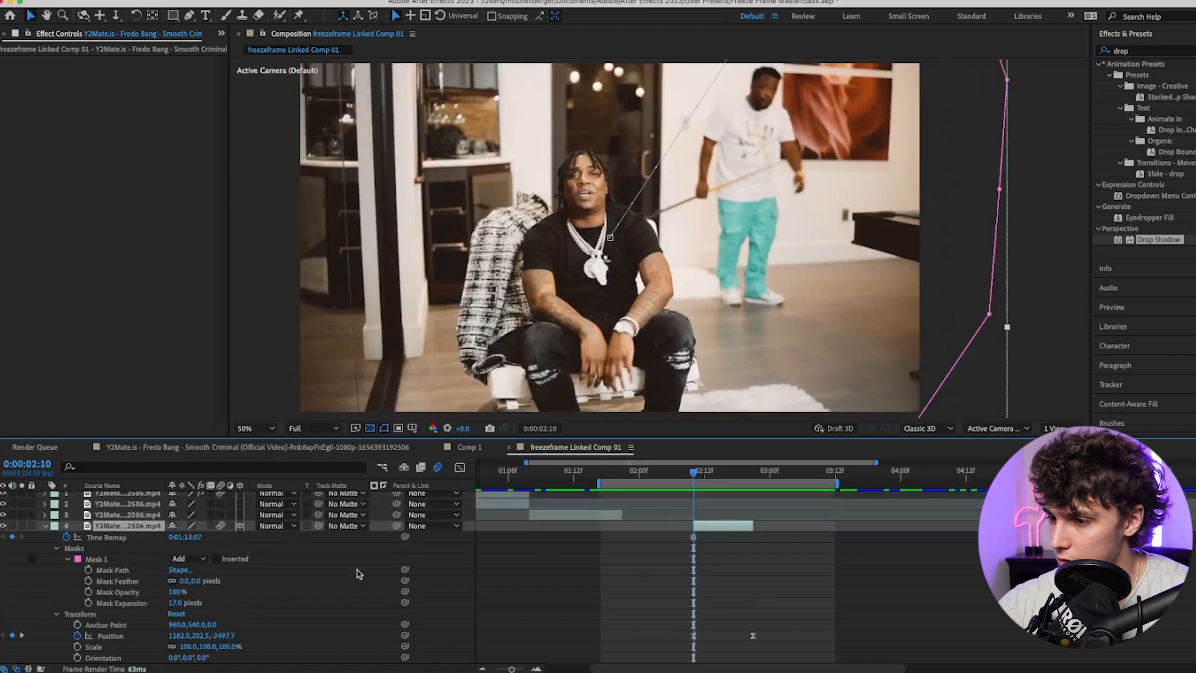
{"action": "scroll", "coordinate": [530, 569], "scroll_direction": "down", "scroll_amount": 5}
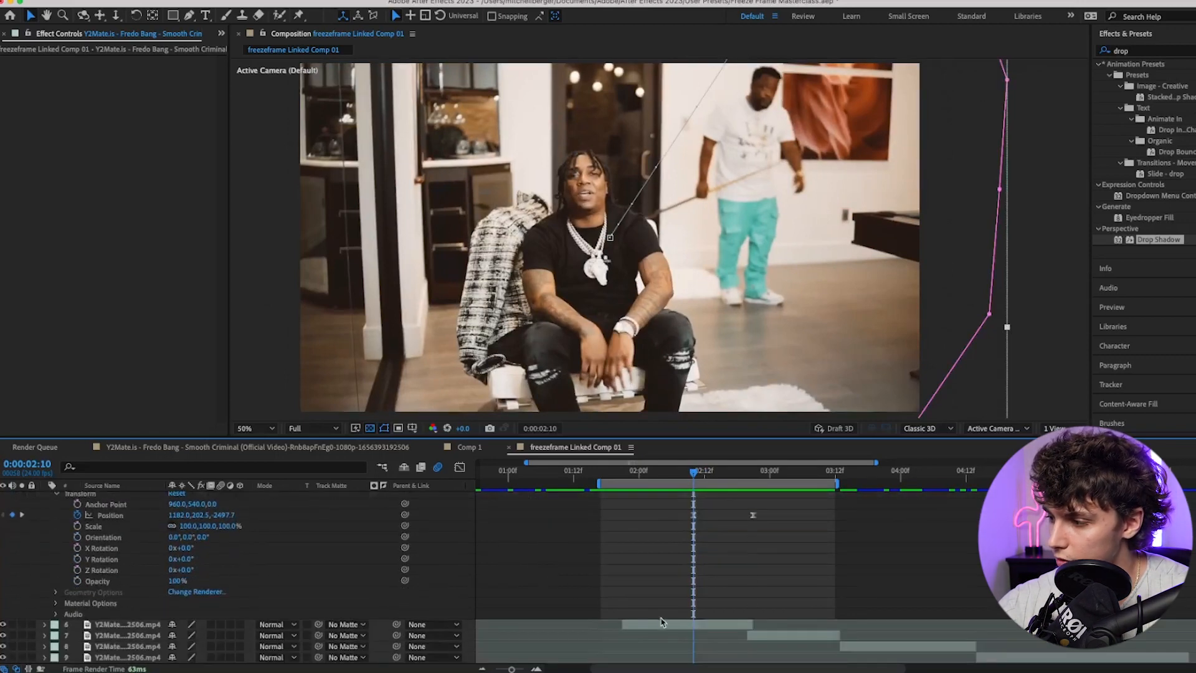
{"action": "left_click", "coordinate": [662, 622]}
{"action": "left_click", "coordinate": [45, 624]}
{"action": "left_click", "coordinate": [66, 651]}
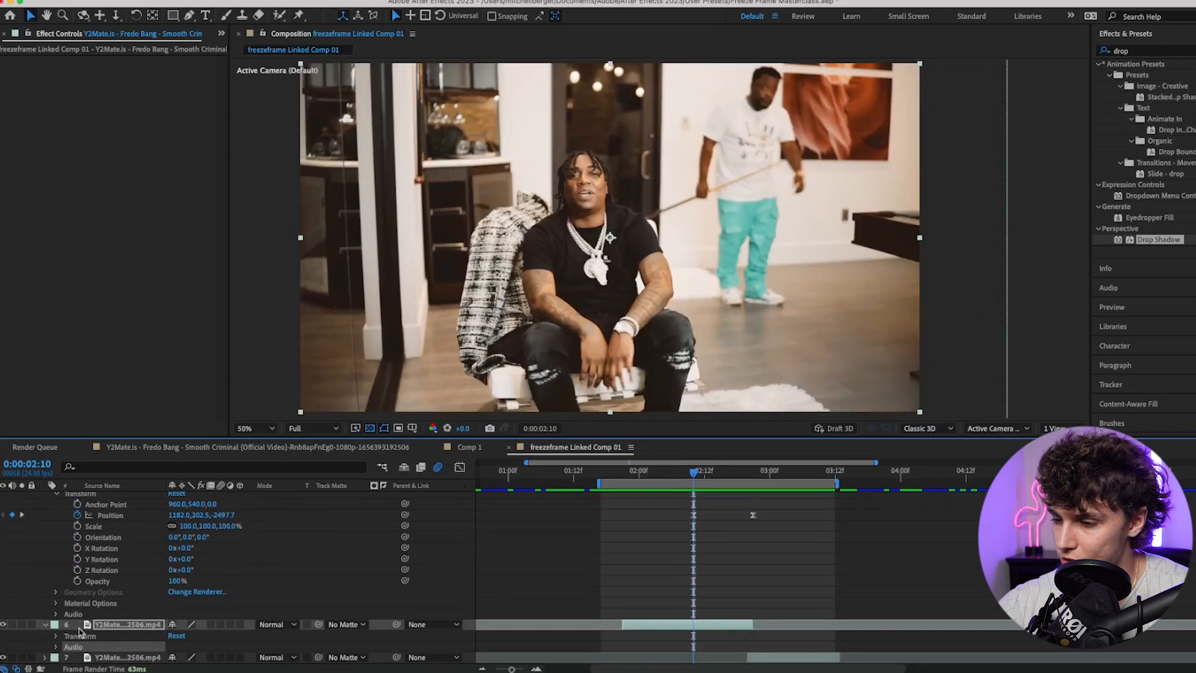
{"action": "scroll", "coordinate": [80, 629], "scroll_direction": "down", "scroll_amount": 1}
{"action": "scroll", "coordinate": [80, 629], "scroll_direction": "left", "scroll_amount": 1}
{"action": "left_click", "coordinate": [56, 615]}
{"action": "scroll", "coordinate": [56, 618], "scroll_direction": "down", "scroll_amount": 1}
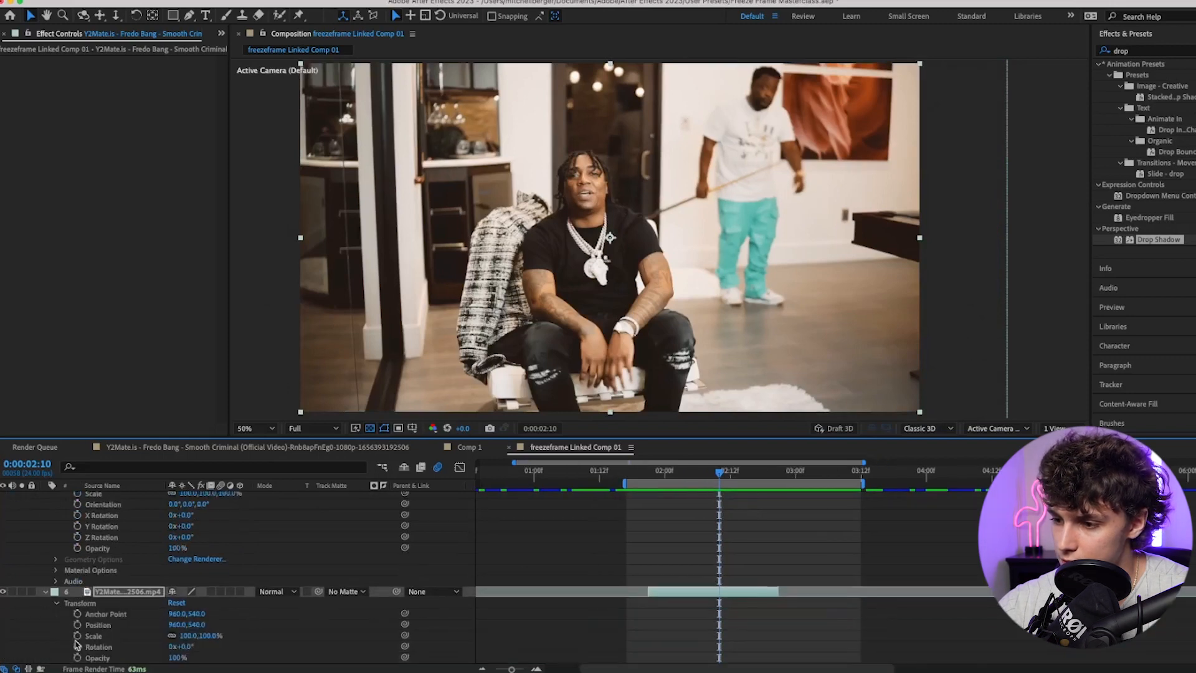
{"action": "scroll", "coordinate": [76, 644], "scroll_direction": "down", "scroll_amount": 2}
{"action": "scroll", "coordinate": [76, 643], "scroll_direction": "left", "scroll_amount": 1}
{"action": "left_click", "coordinate": [77, 581]}
{"action": "left_click", "coordinate": [77, 592]}
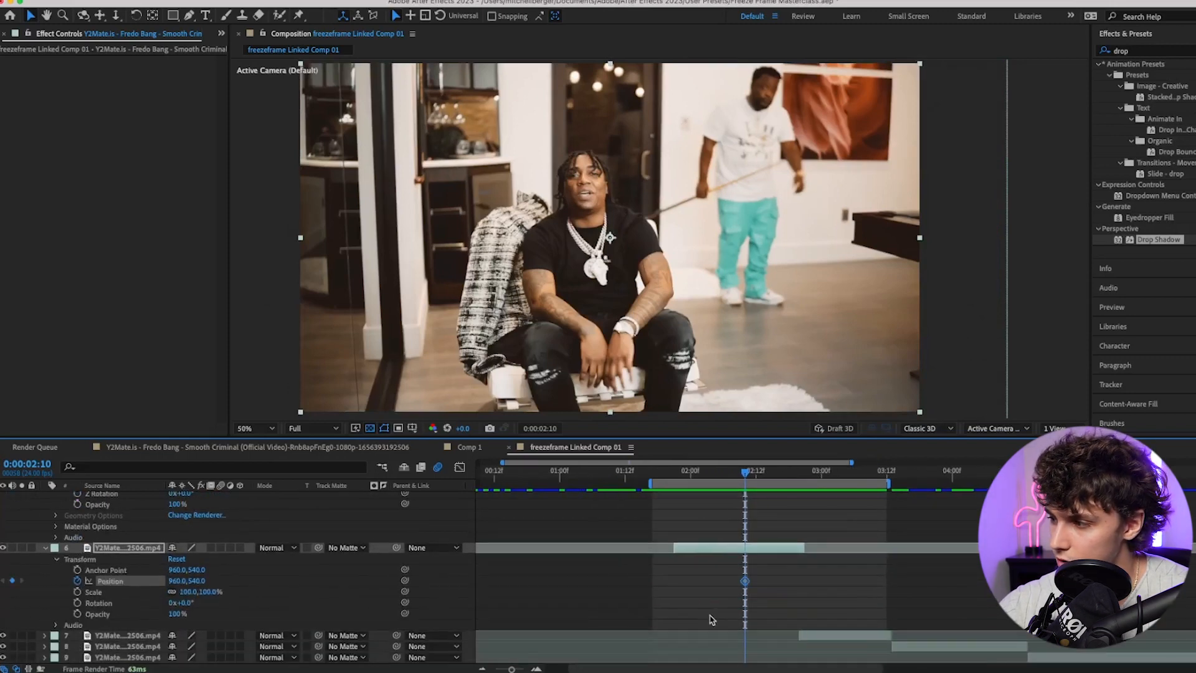
- At 0:00:02:14, set layer 6's Position to 824, 625 and Scale to 84%, then ease its keyframes and enable motion blur
{"action": "key", "text": "Page_Down"}
{"action": "key", "text": "Page_Down"}
{"action": "key", "text": "Page_Down"}
{"action": "key", "text": "Page_Down"}
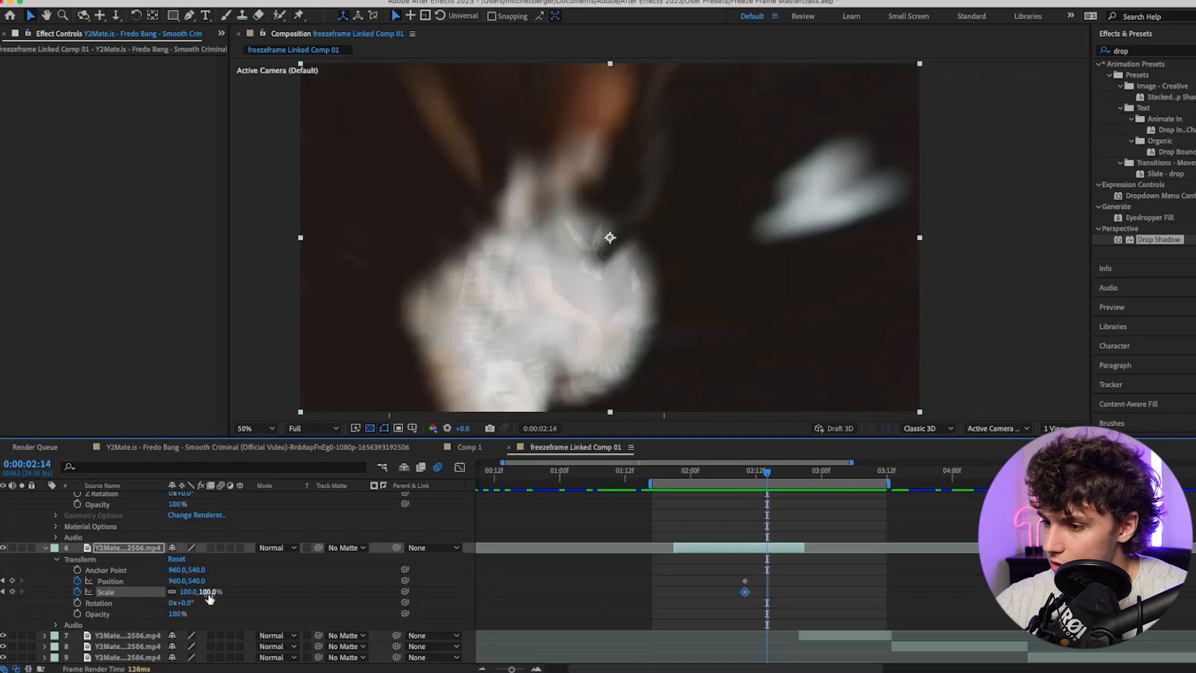
{"action": "left_click_drag", "start_coordinate": [187, 592], "coordinate": [89, 581]}
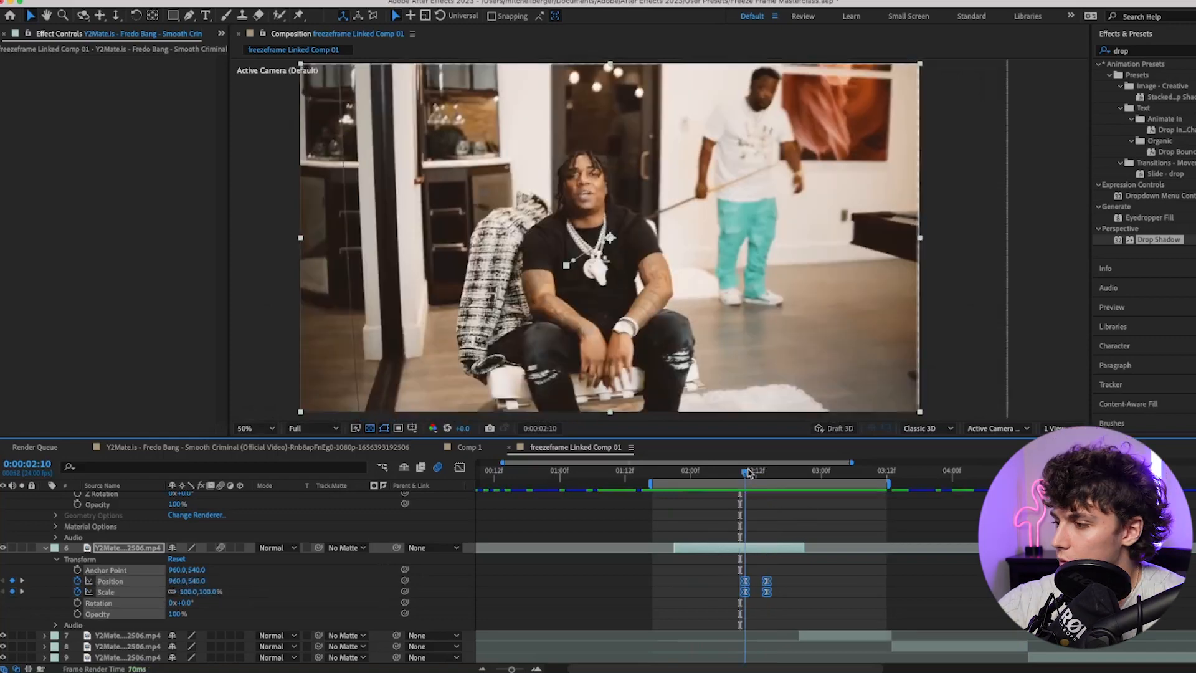
{"action": "left_click_drag", "start_coordinate": [745, 471], "coordinate": [750, 470]}
- Apply Motion Tile to layer 6 with Output Width 220, Output Height 210 and Mirror Edges on
{"action": "left_click", "coordinate": [1136, 52]}
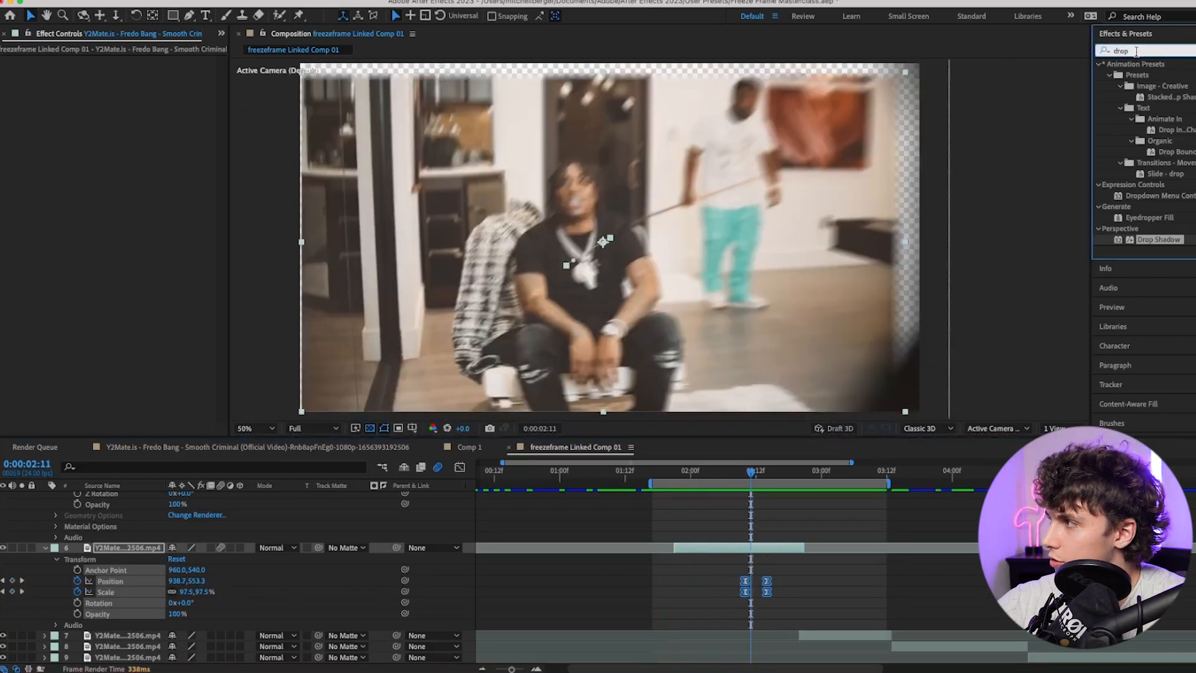
{"action": "type", "text": "motion"}
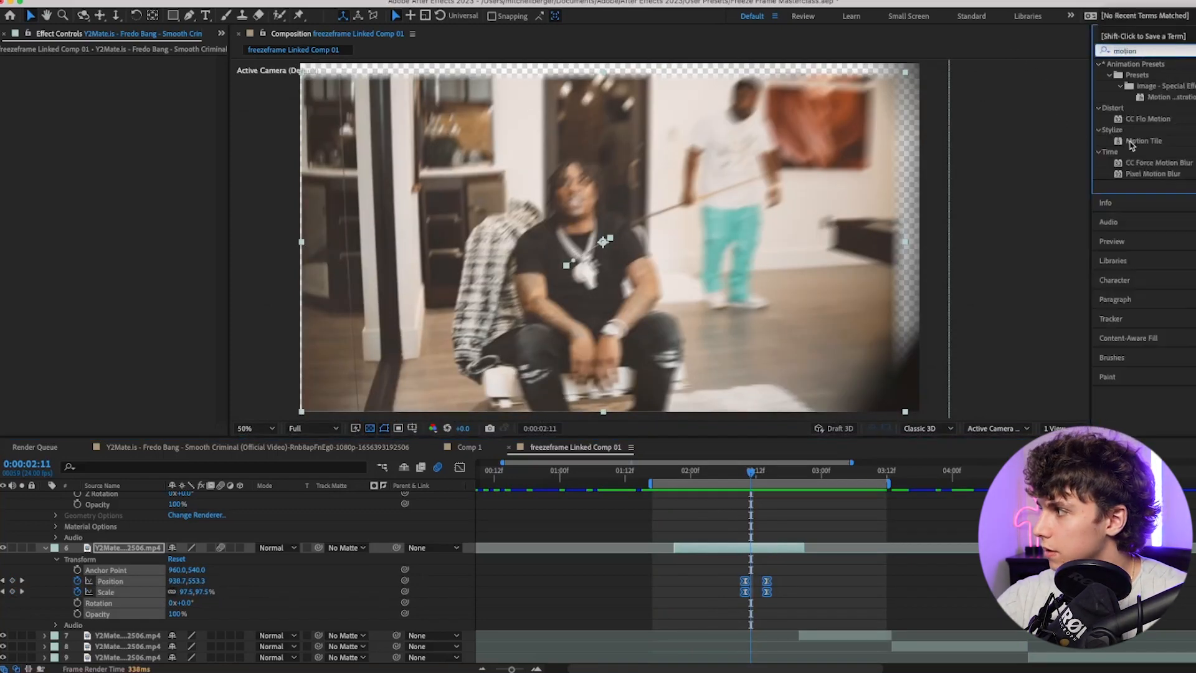
{"action": "left_click_drag", "start_coordinate": [1132, 145], "coordinate": [62, 129]}
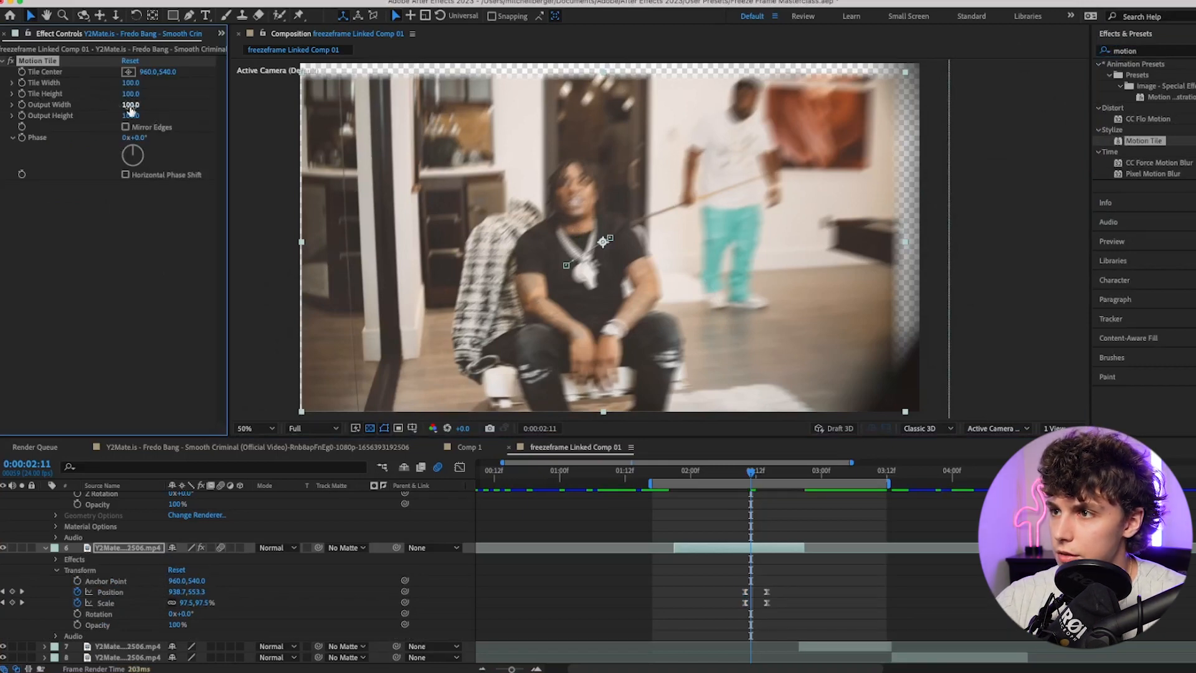
{"action": "left_click_drag", "start_coordinate": [132, 105], "coordinate": [133, 119]}
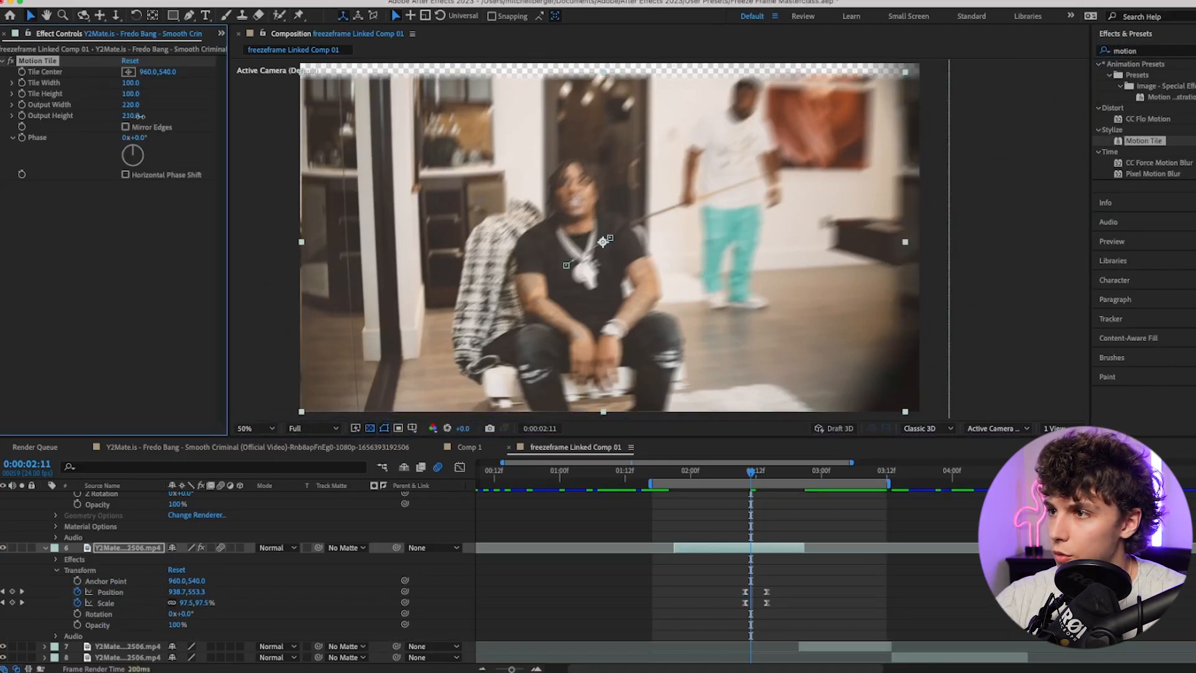
{"action": "left_click", "coordinate": [126, 127]}
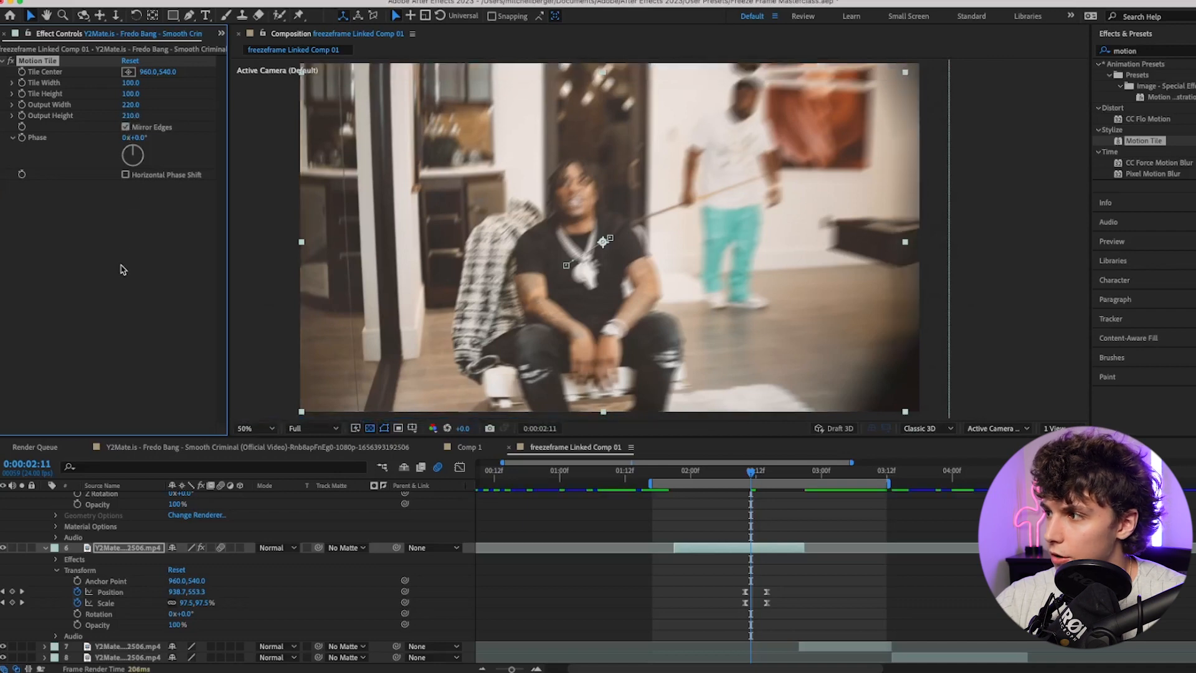
- Compare the frame at 0:00:02:11 with and without Motion Tile and preview the transition
{"action": "left_click", "coordinate": [103, 339]}
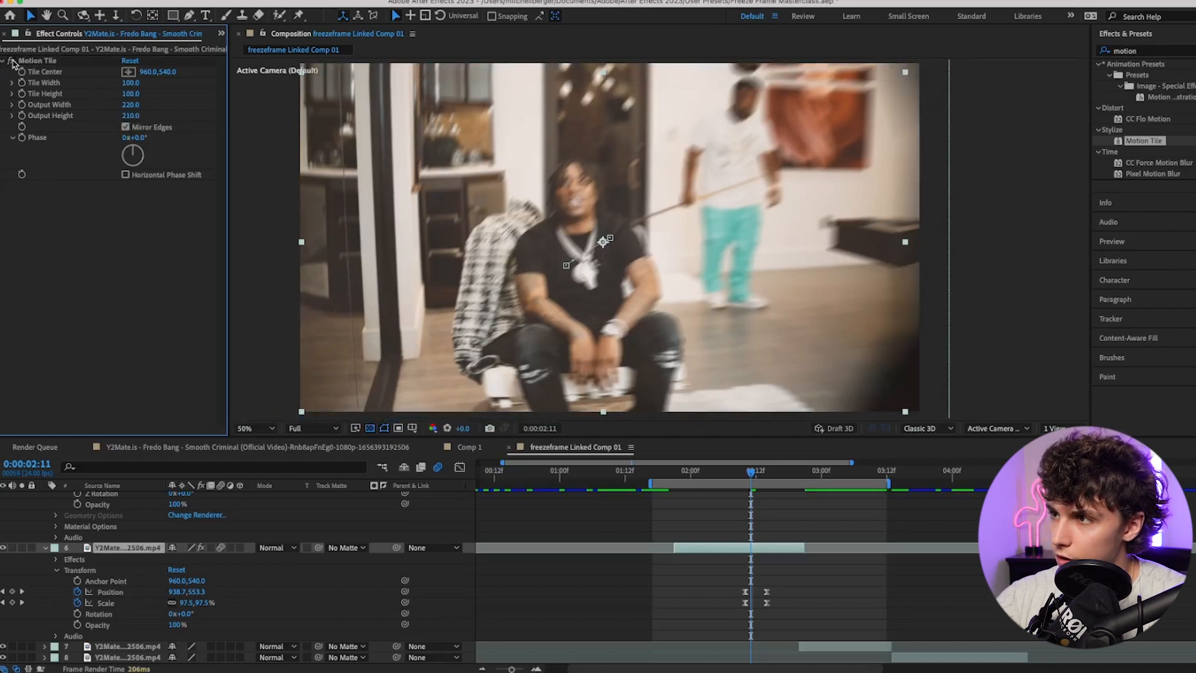
{"action": "left_click", "coordinate": [12, 61]}
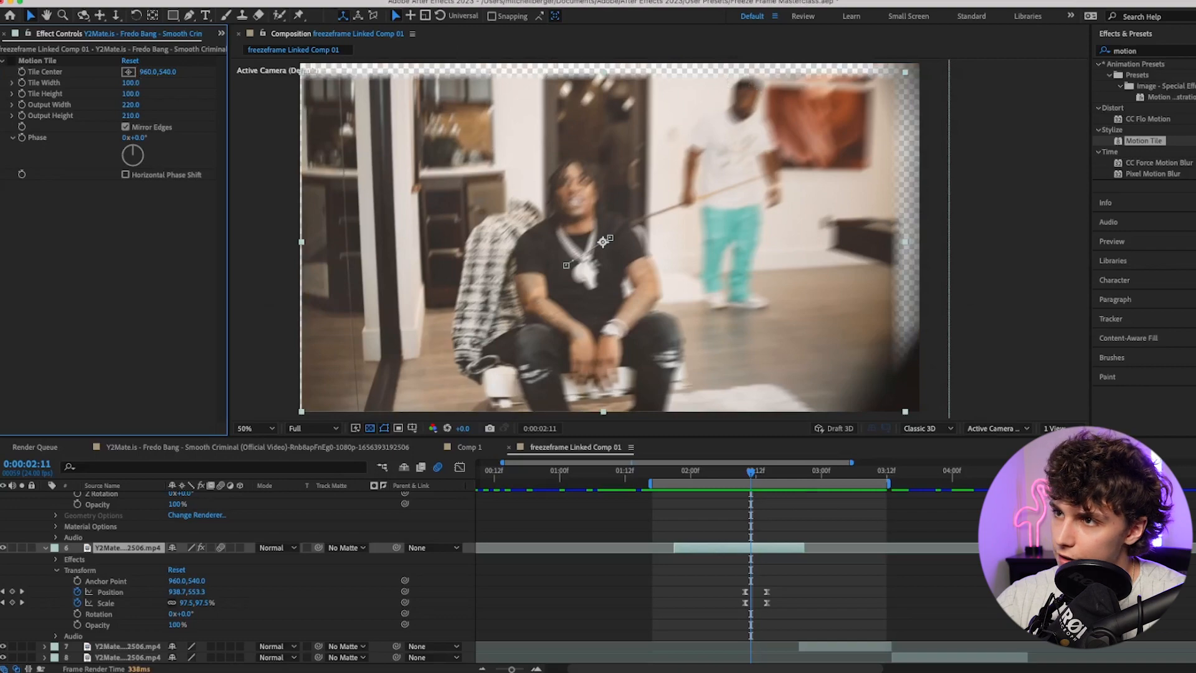
{"action": "key", "text": "space"}
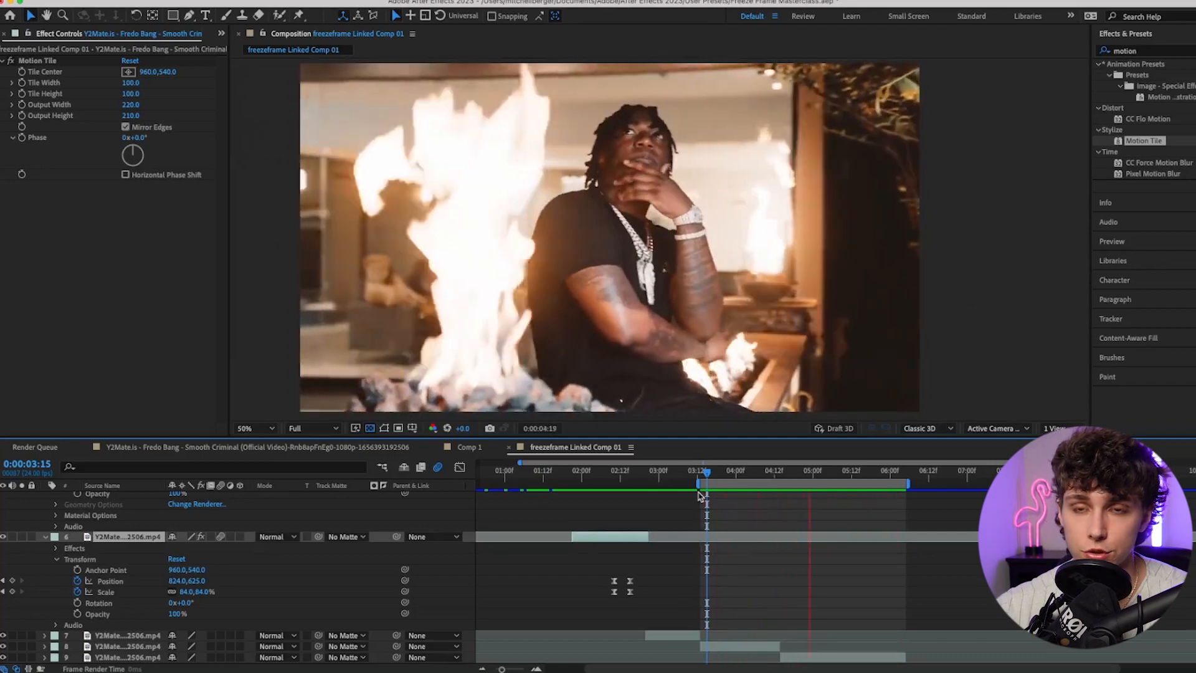
- Hide layer 9 temporarily to examine the rotoscoped cutout on layer 8 around 0:00:03:23
{"action": "left_click_drag", "start_coordinate": [707, 488], "coordinate": [769, 484]}
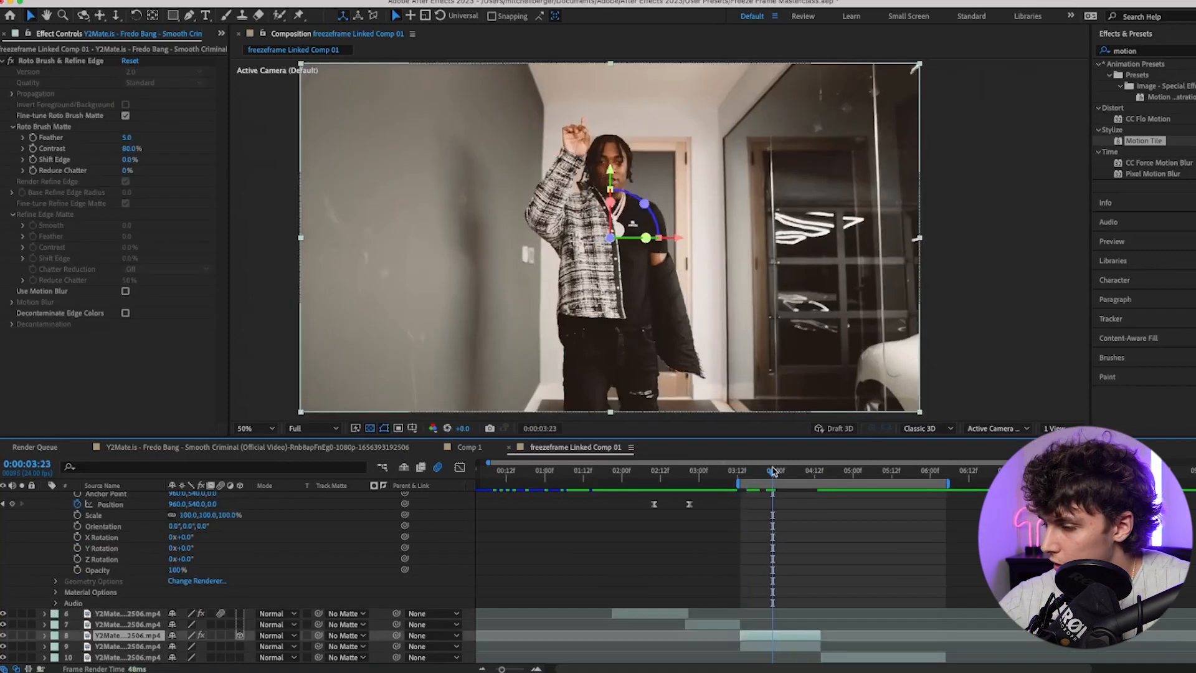
{"action": "left_click", "coordinate": [3, 647]}
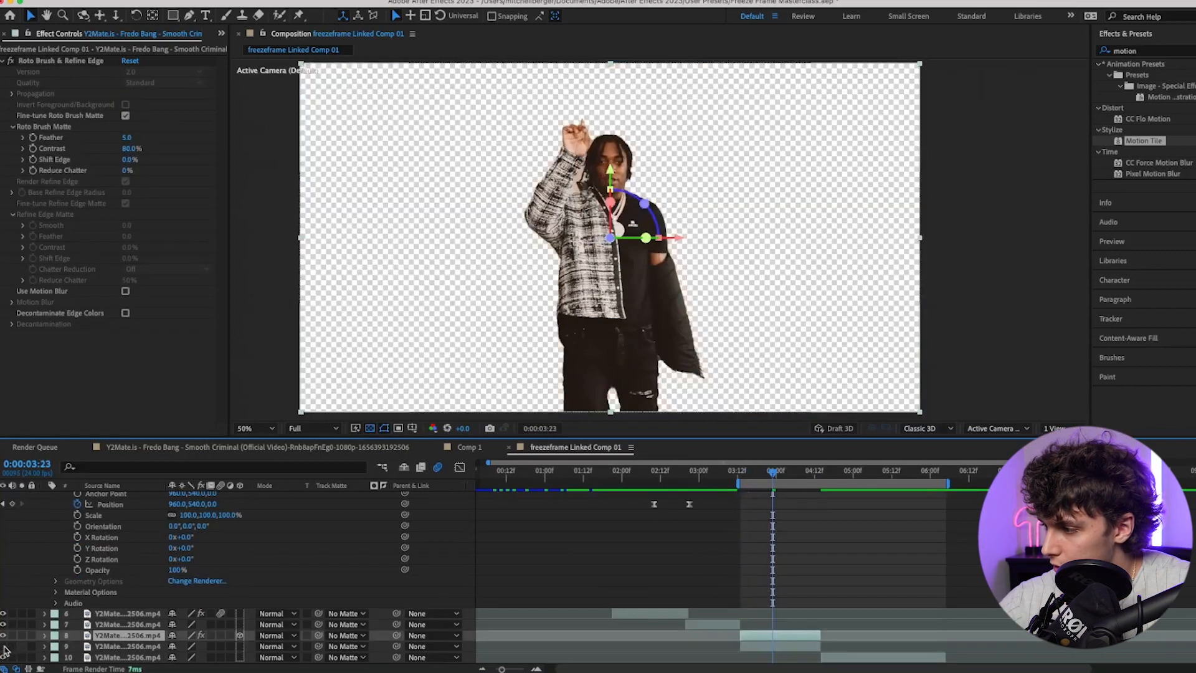
{"action": "left_click", "coordinate": [787, 481]}
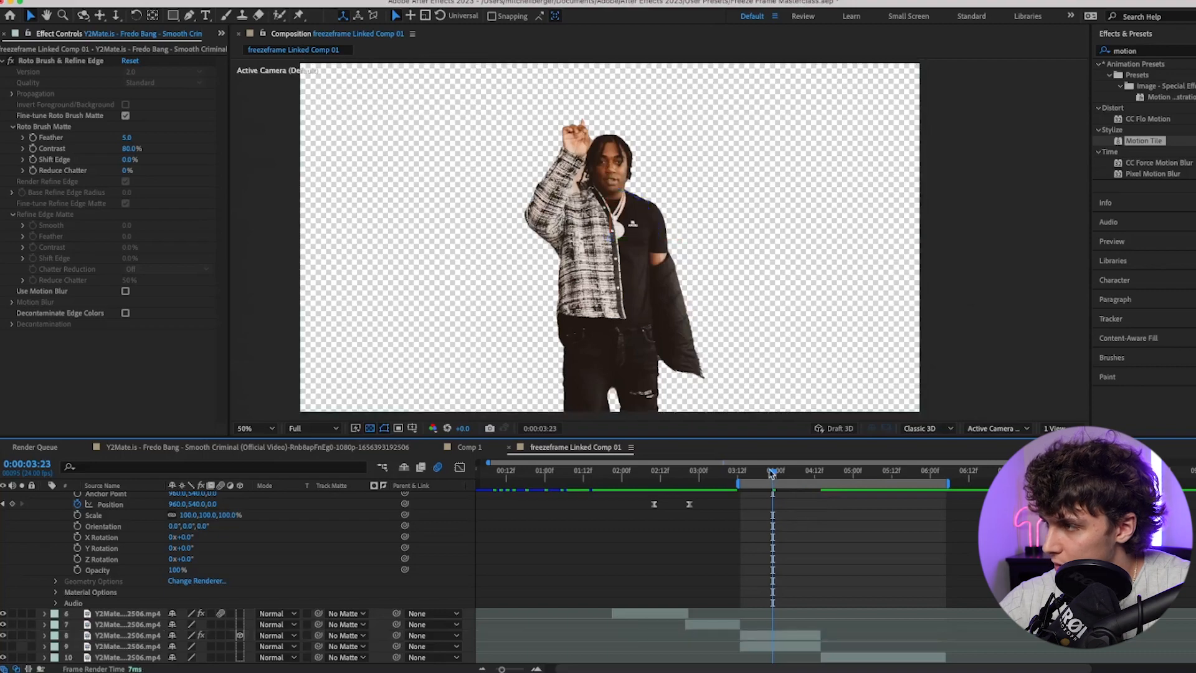
{"action": "mouse_move", "coordinate": [787, 474]}
{"action": "left_mouse_down"}
{"action": "mouse_move", "coordinate": [763, 475]}
{"action": "mouse_move", "coordinate": [925, 477]}
{"action": "mouse_move", "coordinate": [761, 482]}
{"action": "mouse_move", "coordinate": [786, 517]}
{"action": "left_mouse_up"}
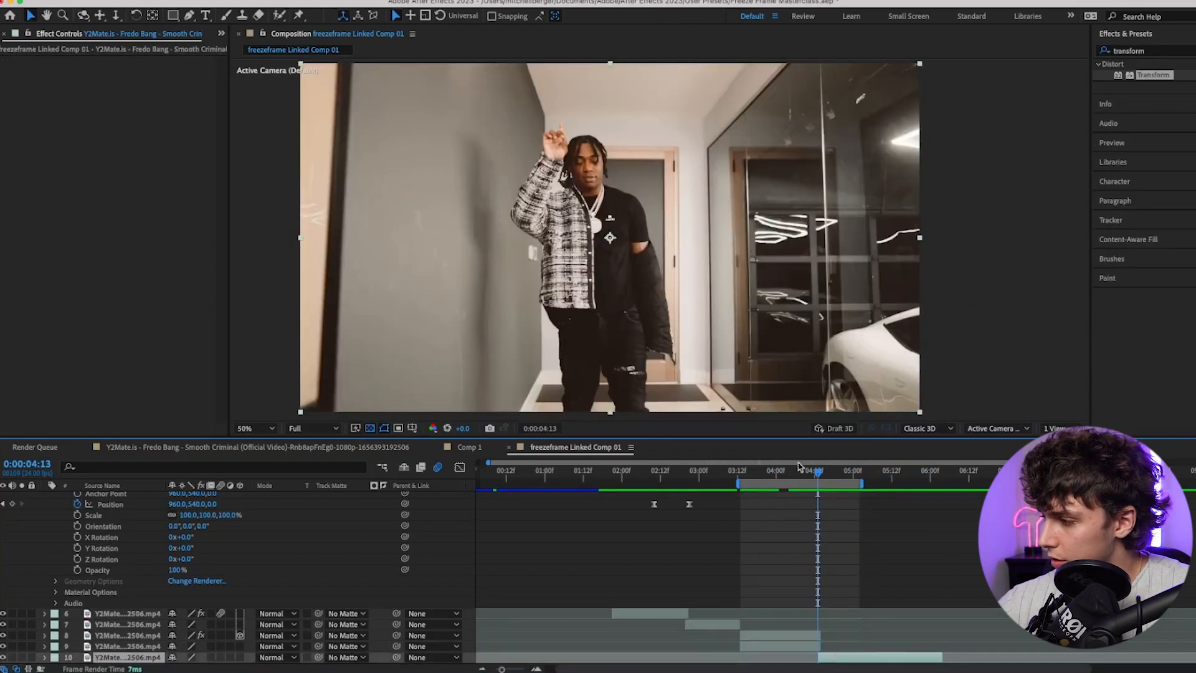
- Move the fire clip up one layer, directly beneath the cutout, and shift it to start at 0:00:04:06
{"action": "left_click_drag", "start_coordinate": [800, 468], "coordinate": [772, 472]}
{"action": "key", "text": "super+]"}
{"action": "left_click_drag", "start_coordinate": [845, 648], "coordinate": [801, 651]}
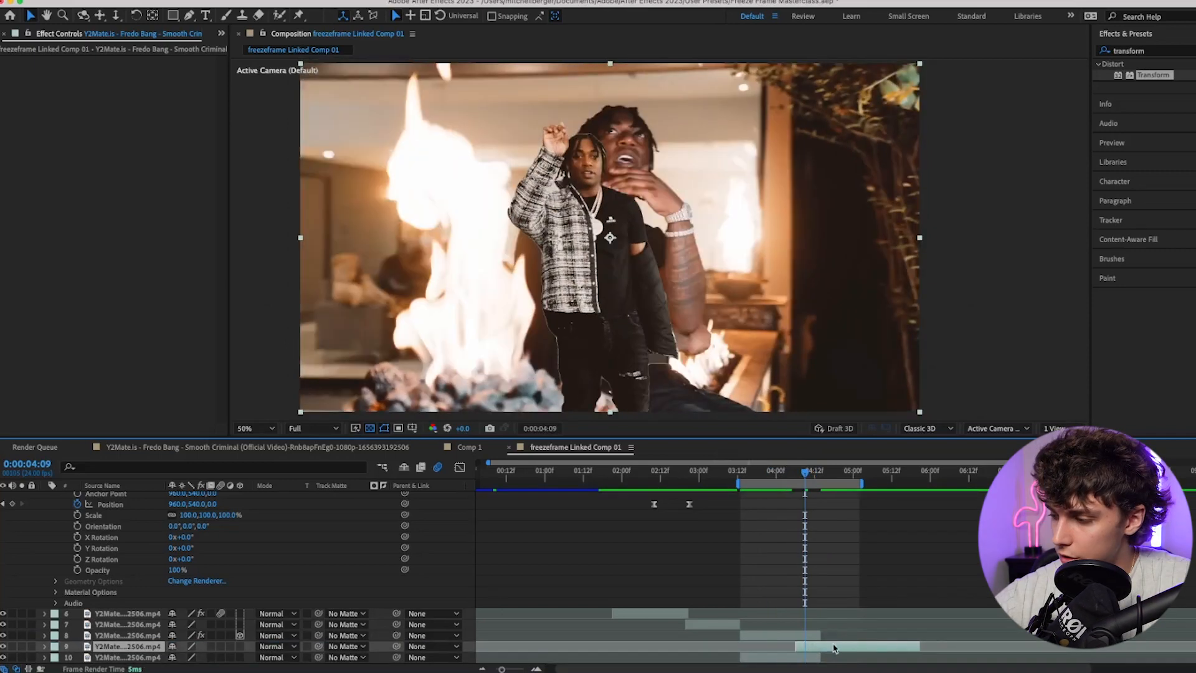
- Duplicate the fire clip, freezing the upper copy on its frame at 0:00:04:06 and making it span 0:00:03:18 to 0:00:04:06
{"action": "key", "text": "super+d"}
{"action": "left_click_drag", "start_coordinate": [806, 472], "coordinate": [796, 471]}
{"action": "right_click", "coordinate": [809, 648]}
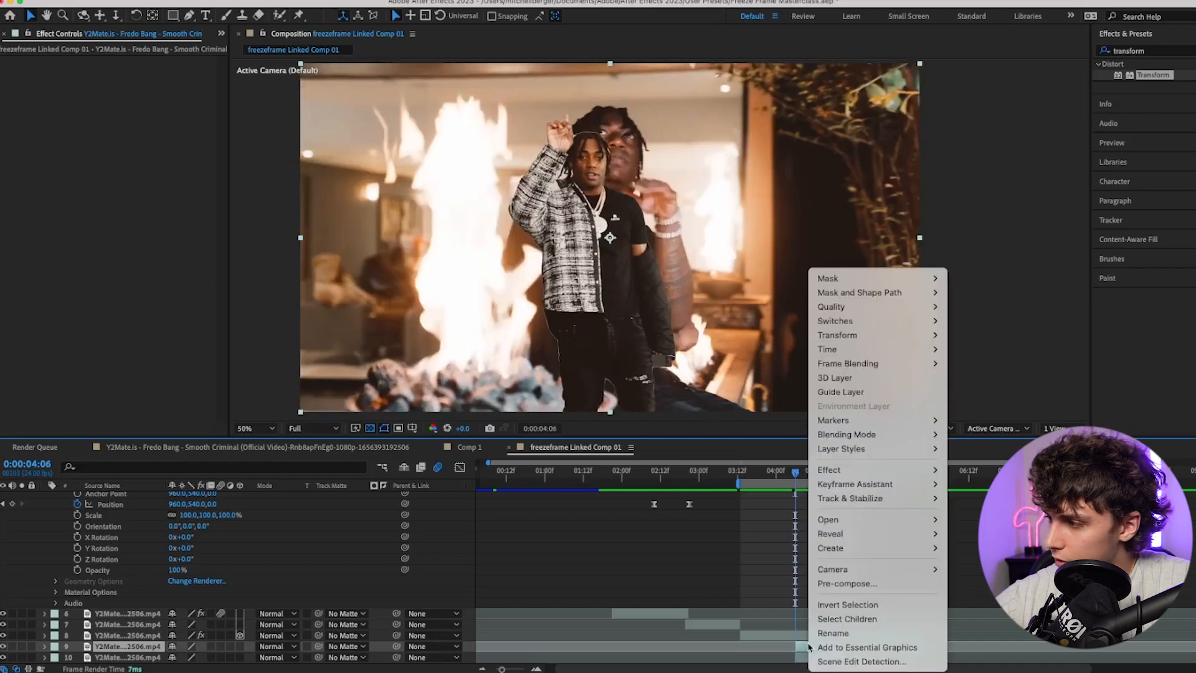
{"action": "mouse_move", "coordinate": [896, 350]}
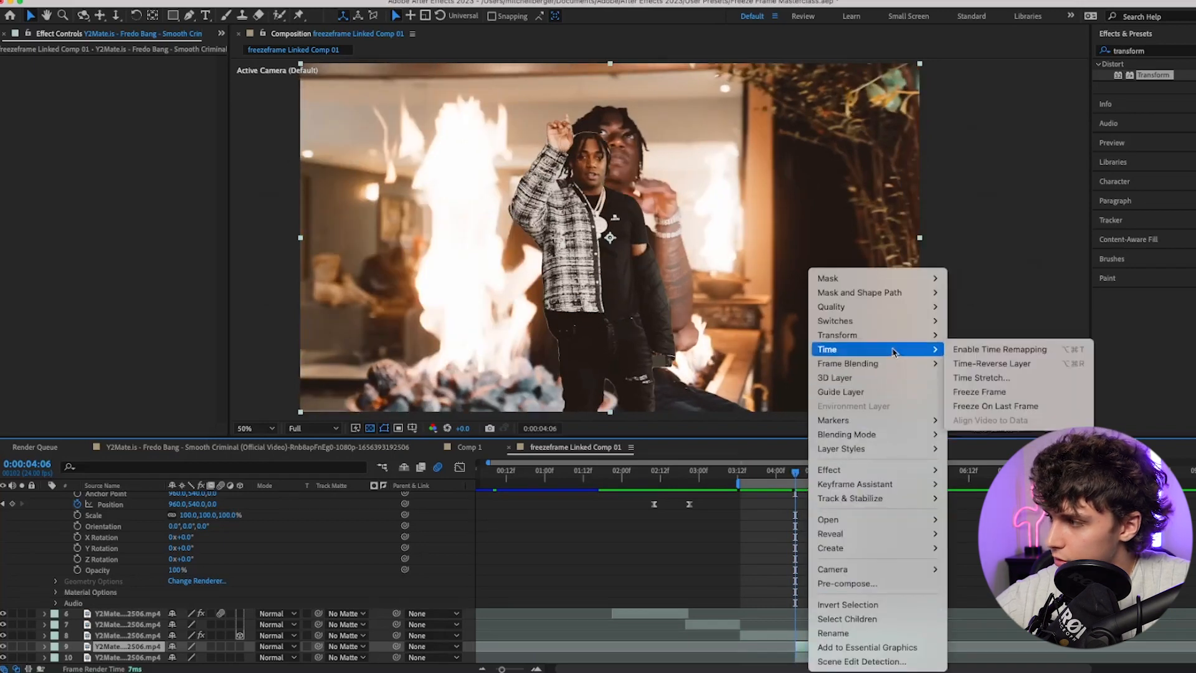
{"action": "left_click", "coordinate": [989, 394]}
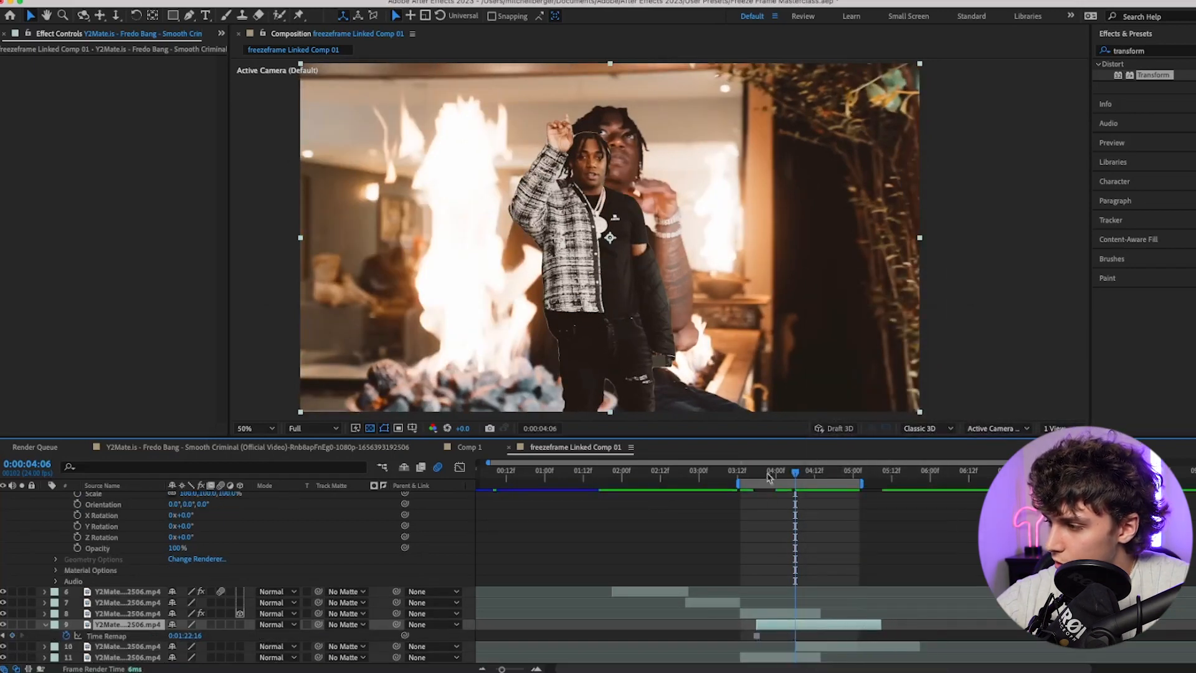
{"action": "mouse_move", "coordinate": [770, 476]}
{"action": "left_mouse_down"}
{"action": "mouse_move", "coordinate": [735, 477]}
{"action": "mouse_move", "coordinate": [758, 480]}
{"action": "left_mouse_up"}
{"action": "left_click_drag", "start_coordinate": [880, 626], "coordinate": [846, 626]}
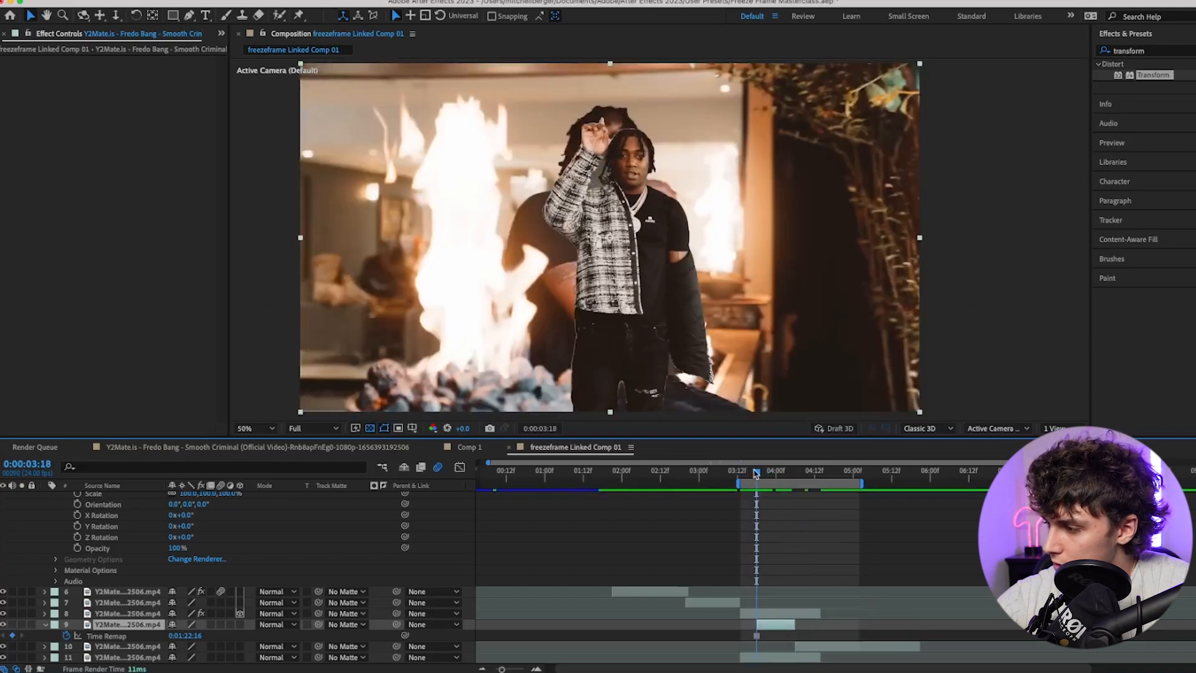
- Apply Transform to the frozen fire layer, keyframing Scale 7 and Rotation -1x-319° at 0:00:03:18 to 100 and 0° at 0:00:04:06
{"action": "left_click_drag", "start_coordinate": [756, 474], "coordinate": [792, 479]}
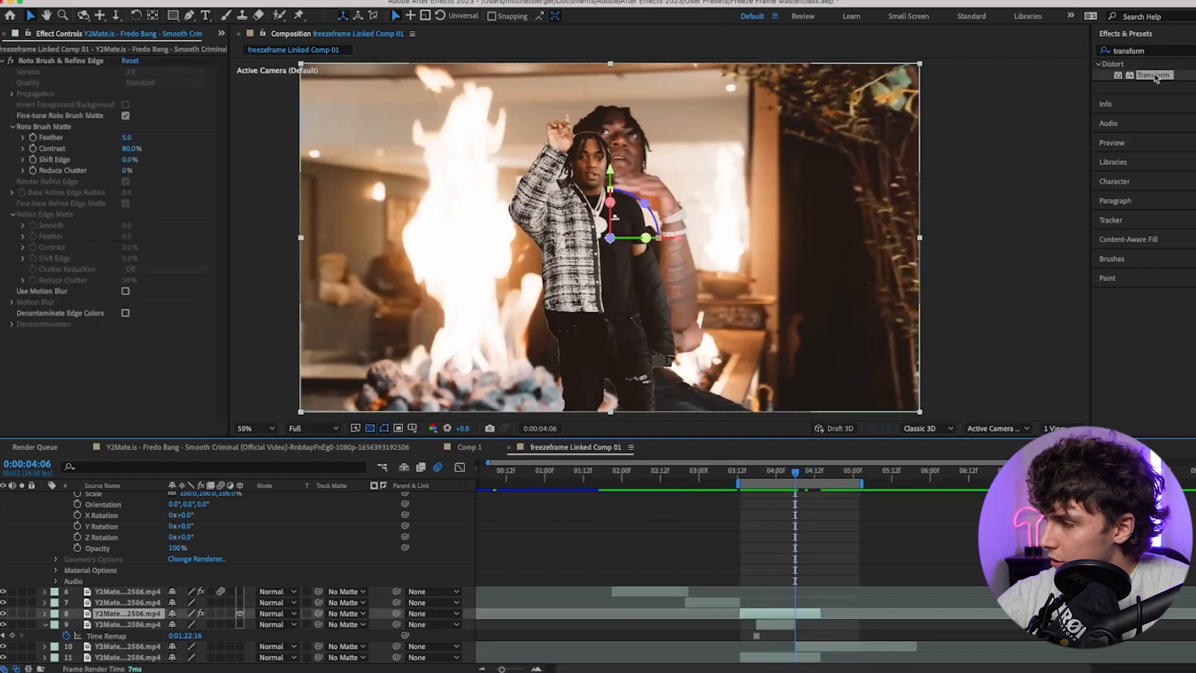
{"action": "left_click_drag", "start_coordinate": [1156, 78], "coordinate": [776, 625]}
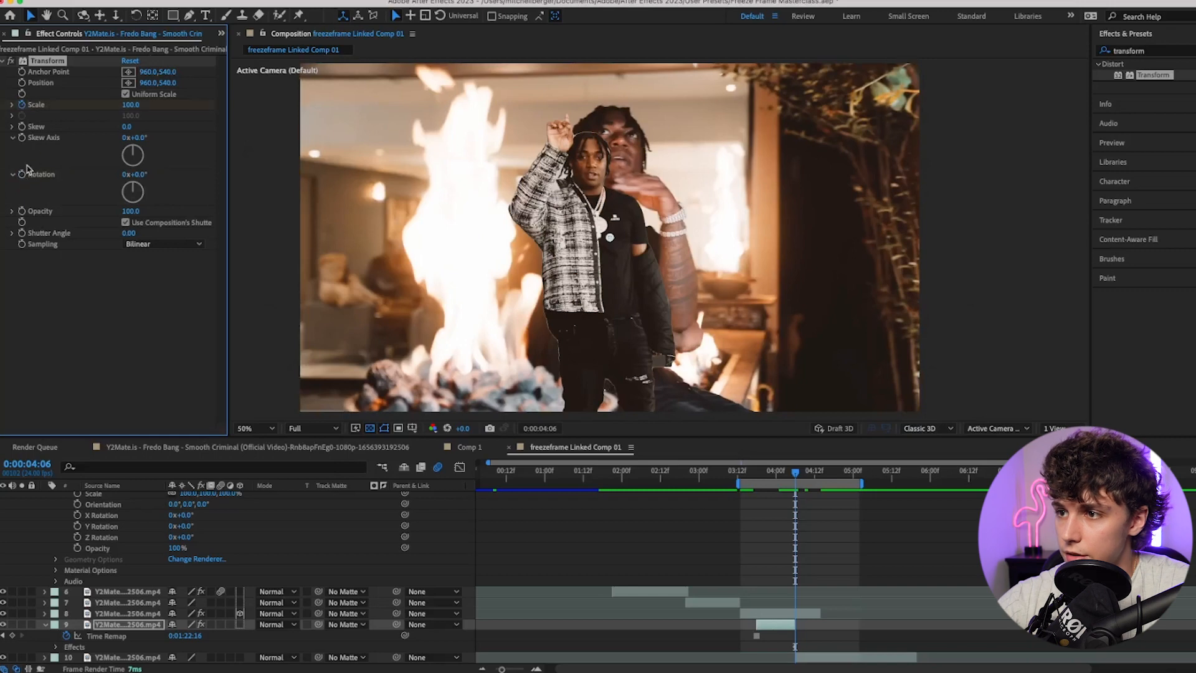
{"action": "left_click_drag", "start_coordinate": [772, 475], "coordinate": [761, 481]}
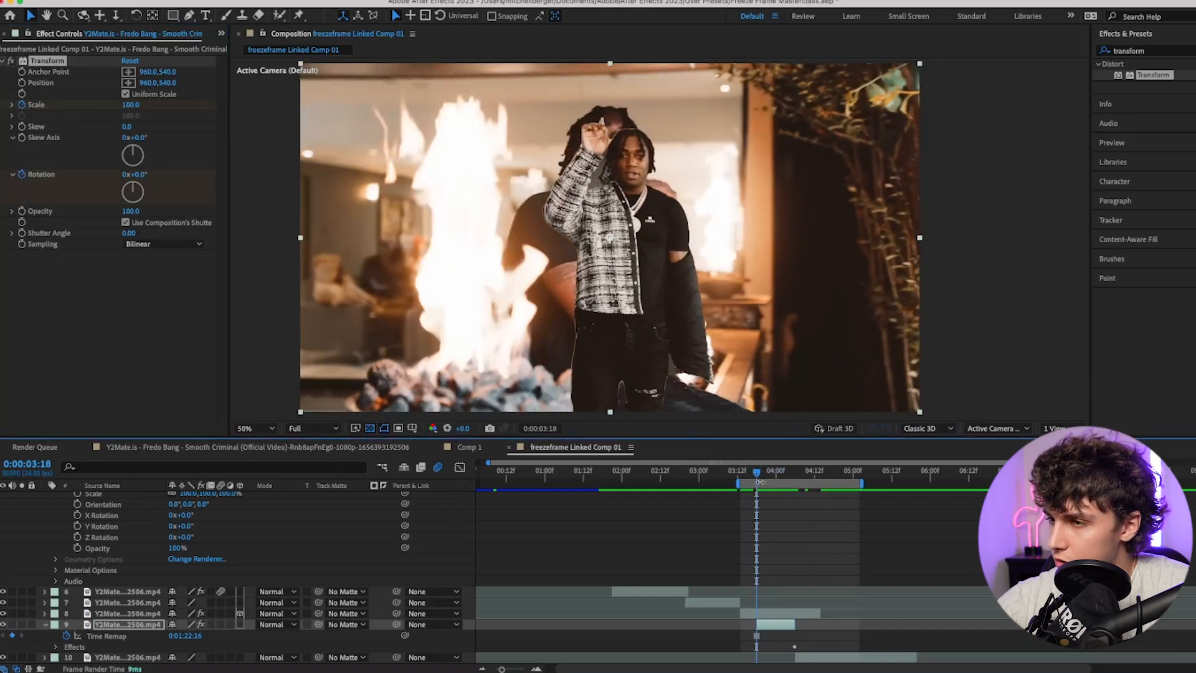
{"action": "left_click_drag", "start_coordinate": [129, 107], "coordinate": [82, 108]}
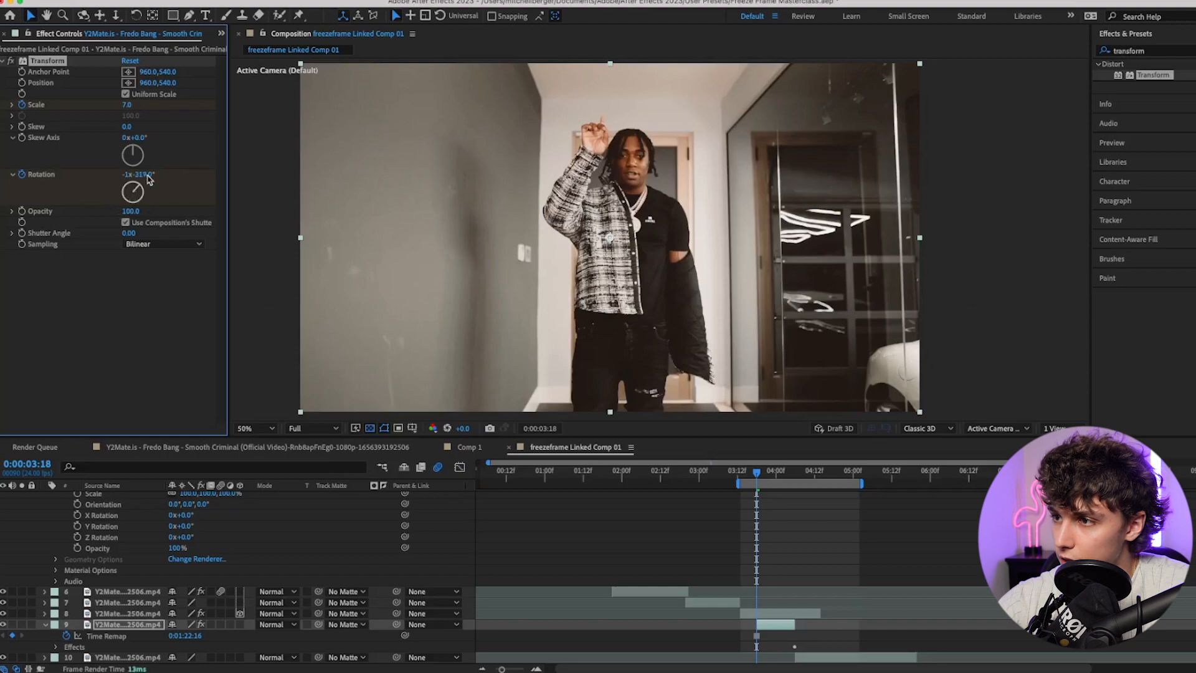
{"action": "key", "text": "space"}
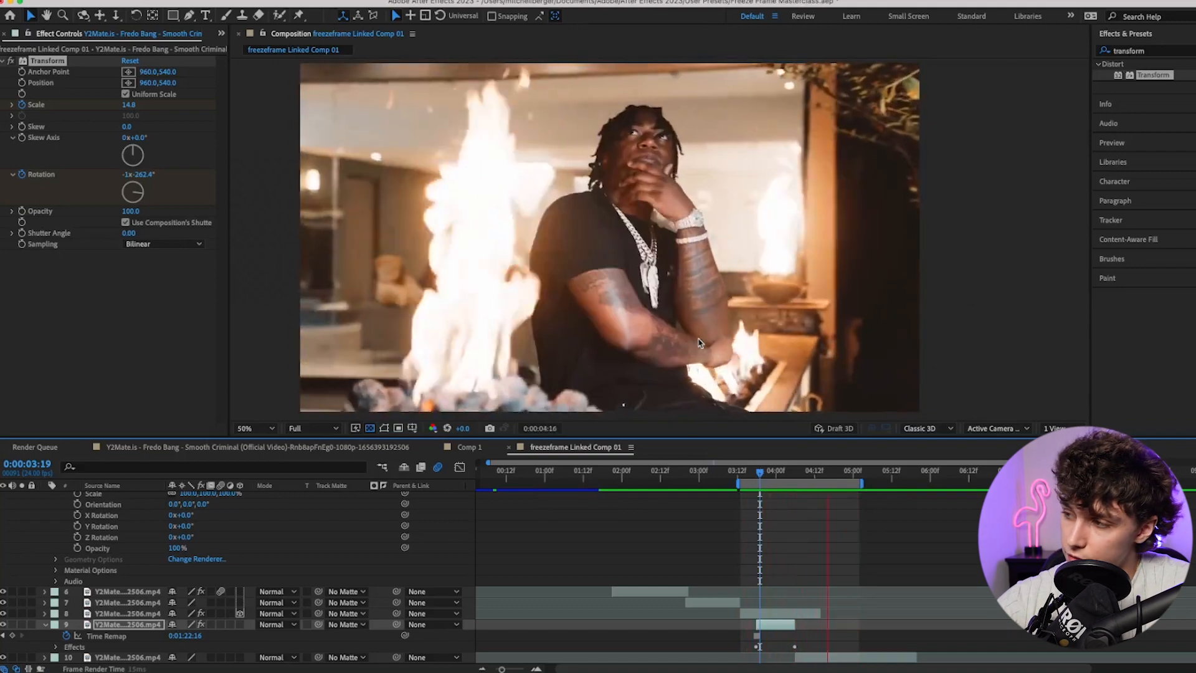
- Enable motion blur on the frozen fire layer, ease its Transform Scale and Rotation keyframes, and preview the animation
{"action": "left_click", "coordinate": [758, 475]}
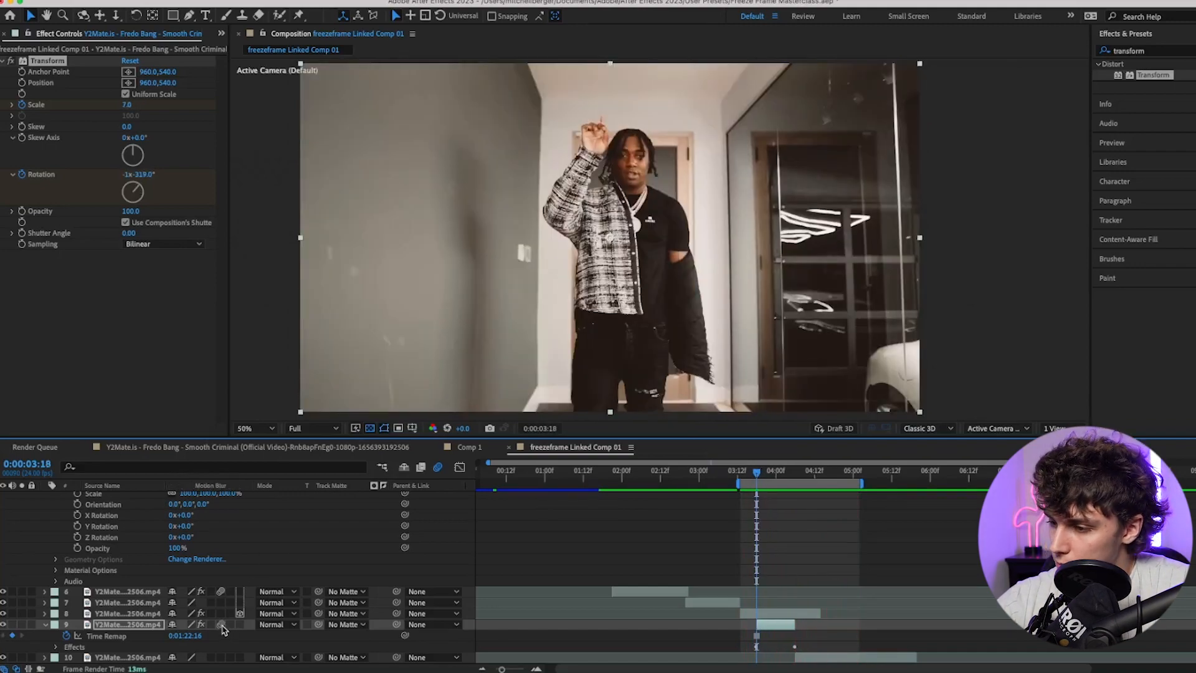
{"action": "left_click", "coordinate": [56, 648]}
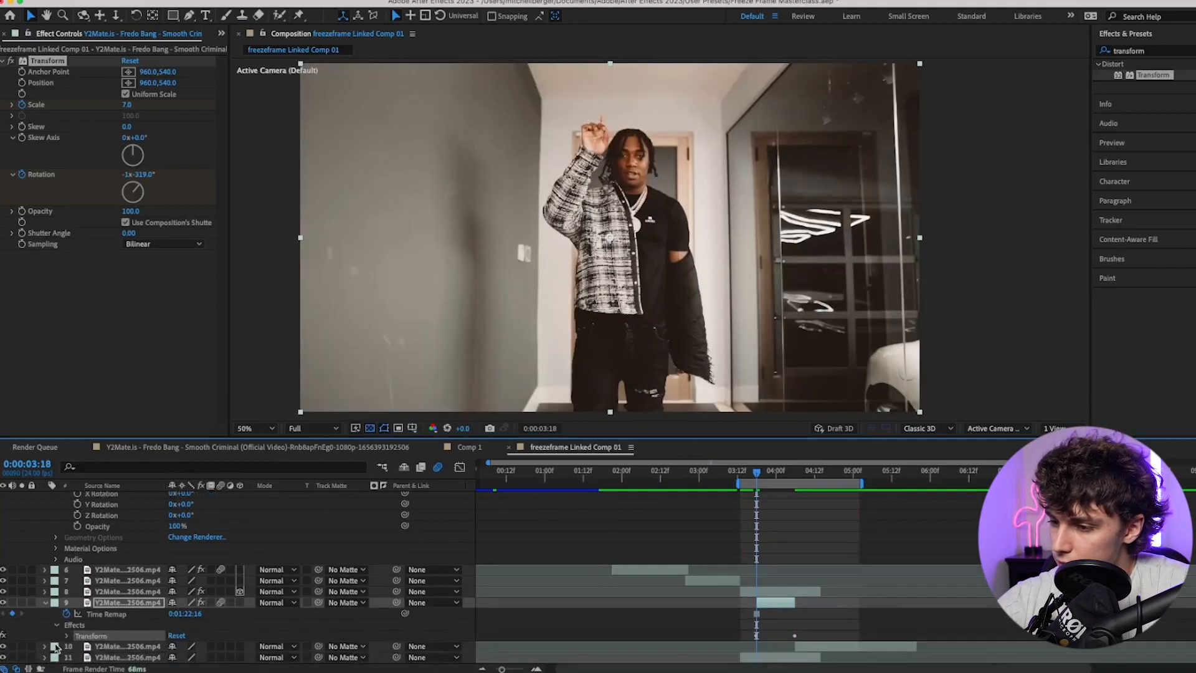
{"action": "left_click", "coordinate": [65, 638]}
{"action": "scroll", "coordinate": [639, 623], "scroll_direction": "down", "scroll_amount": 5}
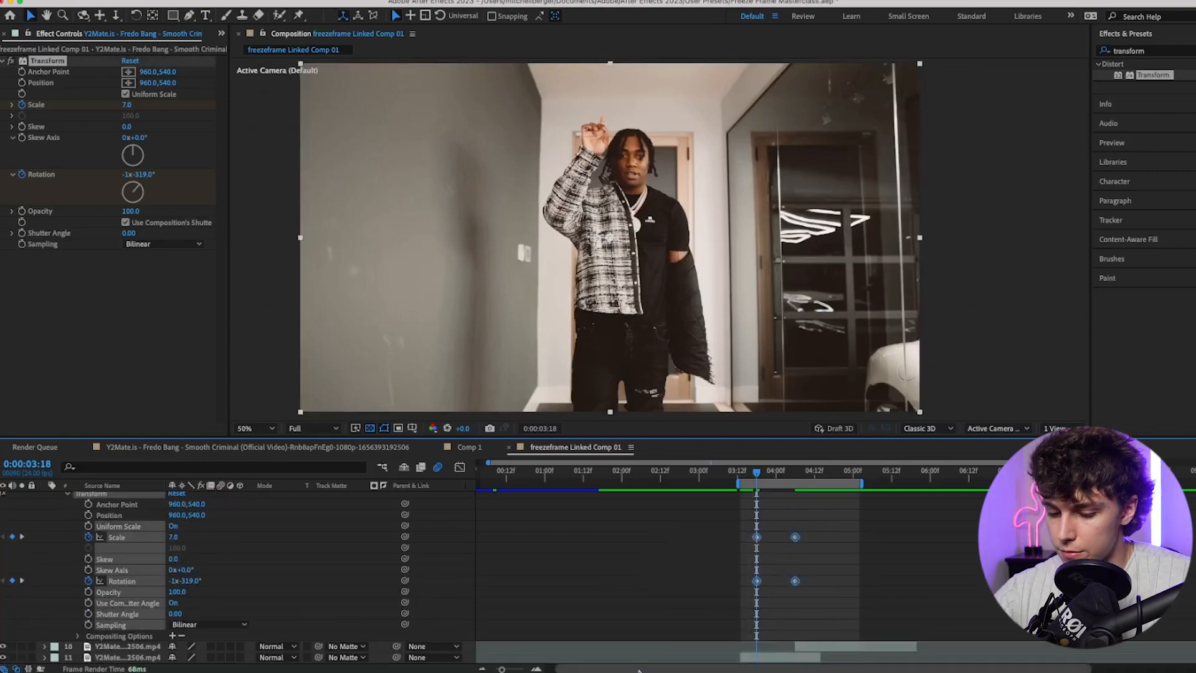
{"action": "key", "text": "space"}
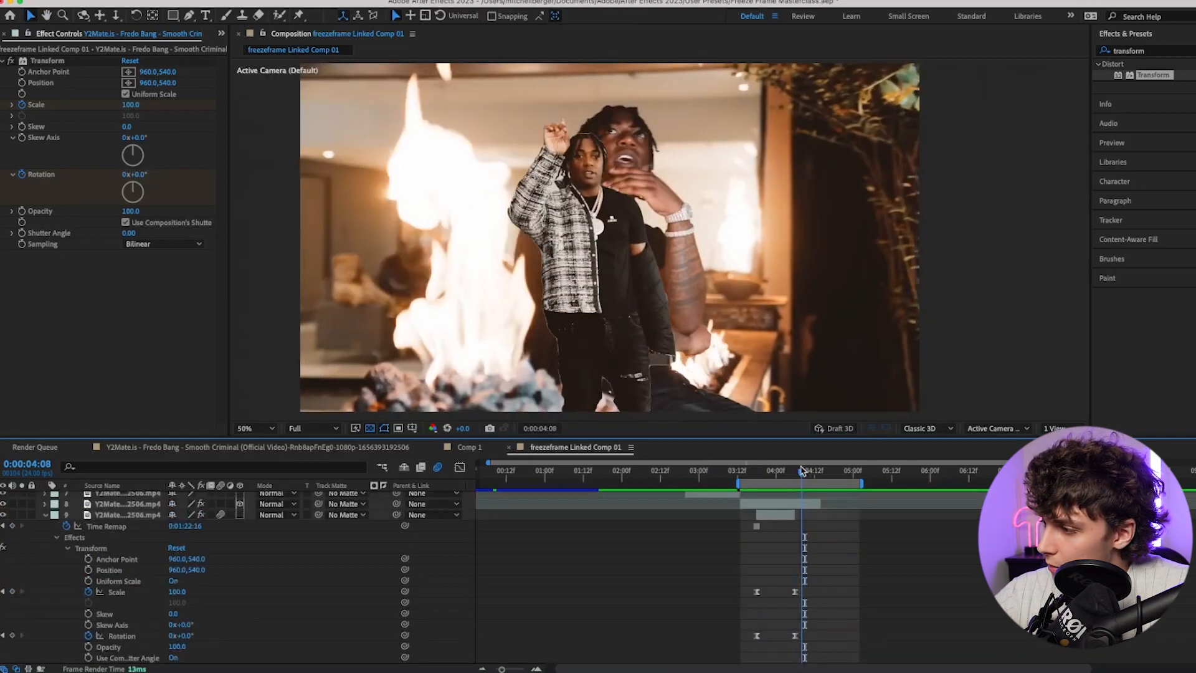
{"action": "left_click", "coordinate": [796, 473]}
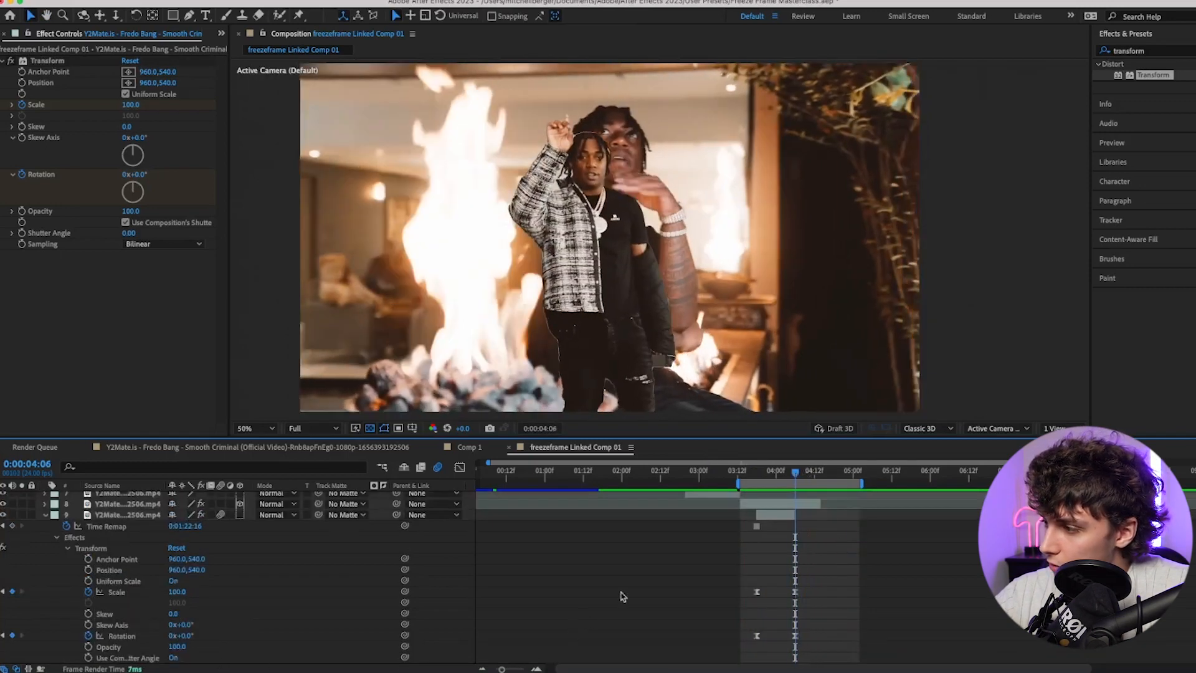
- Make the rotoscoped cutout layer 3D and set a Position keyframe at 0:00:04:06
{"action": "left_click", "coordinate": [800, 505]}
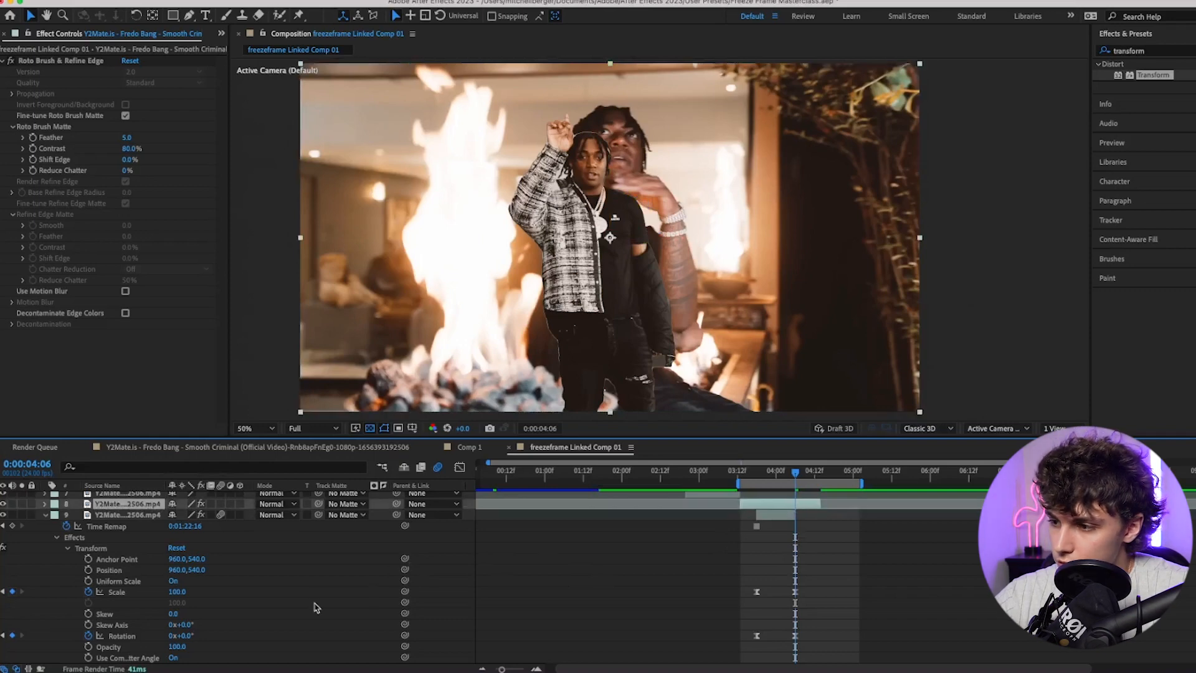
{"action": "scroll", "coordinate": [316, 608], "scroll_direction": "up", "scroll_amount": 2}
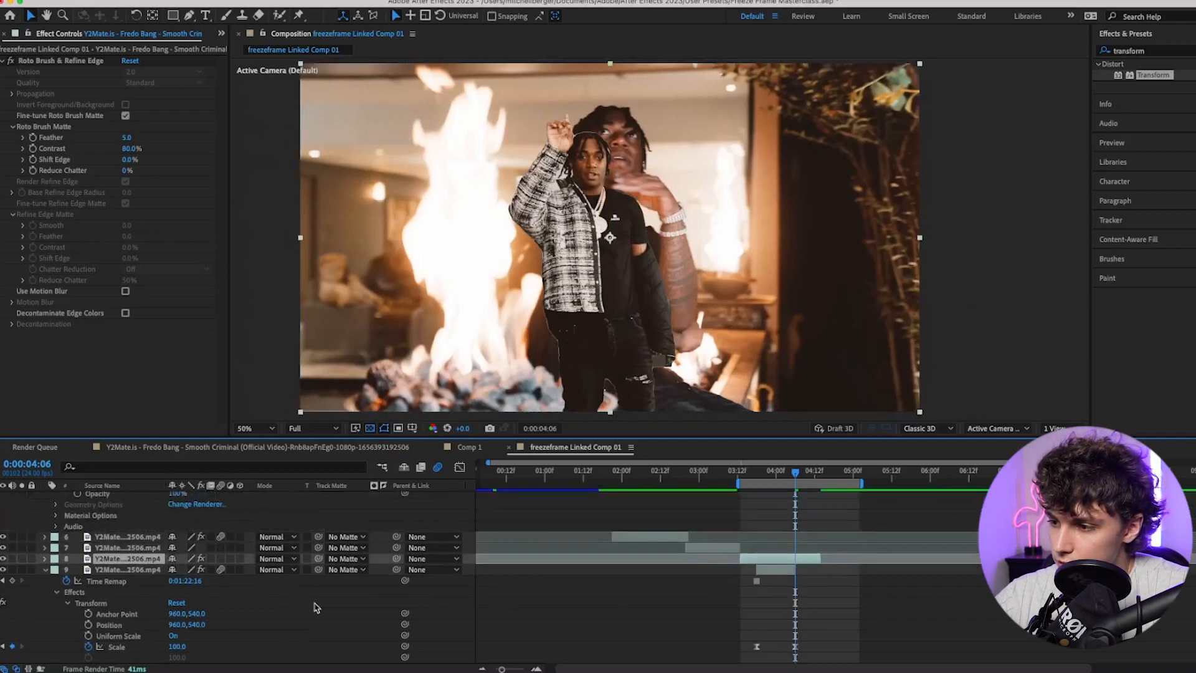
{"action": "left_click", "coordinate": [240, 559]}
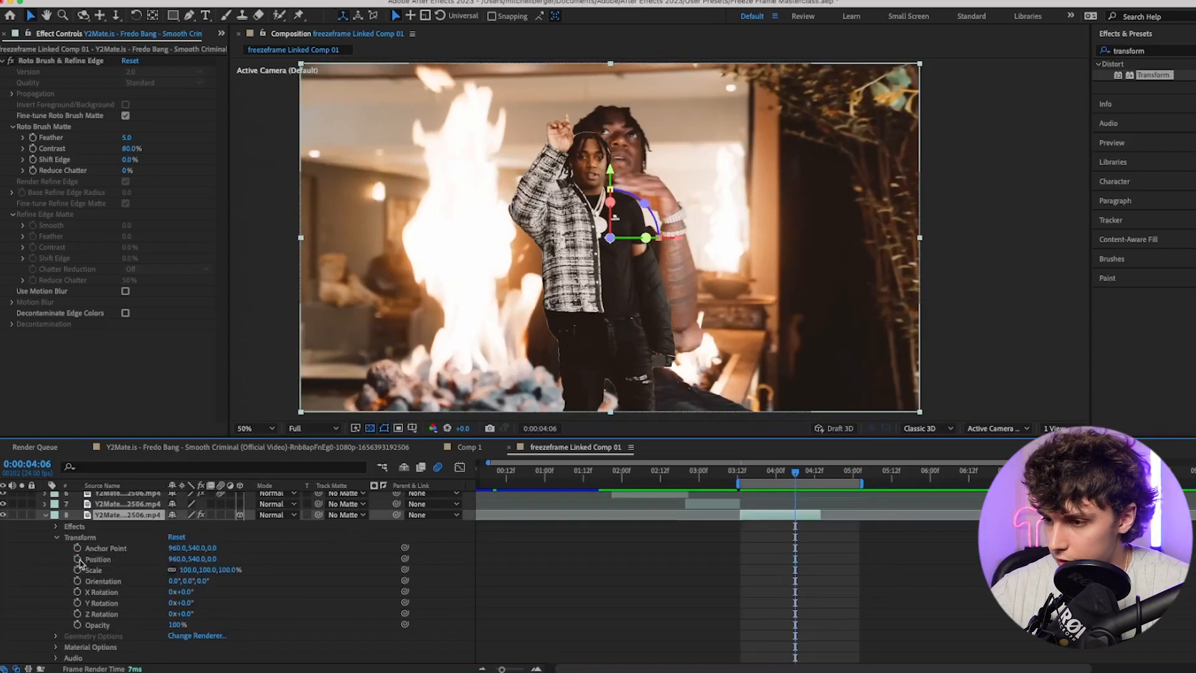
{"action": "left_click", "coordinate": [77, 559]}
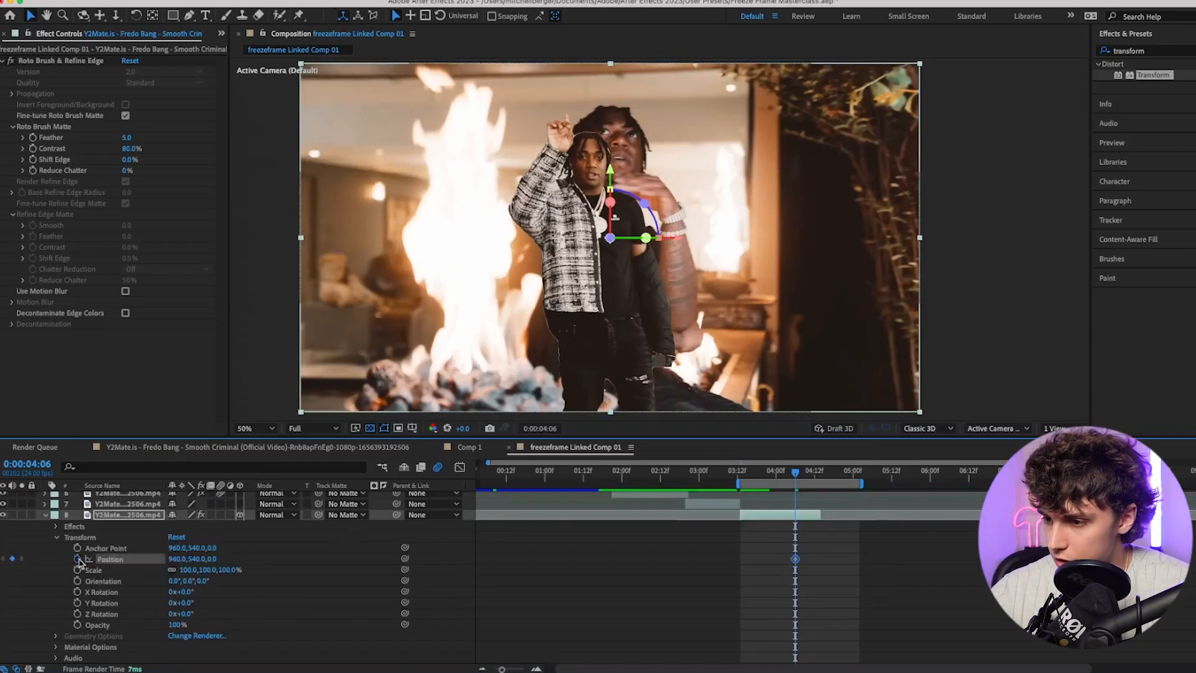
- At 0:00:04:13, bring the cutout toward the camera and off the left side of the frame, at Position 306.7, 540.0, -1405.1
{"action": "left_click_drag", "start_coordinate": [795, 472], "coordinate": [818, 474]}
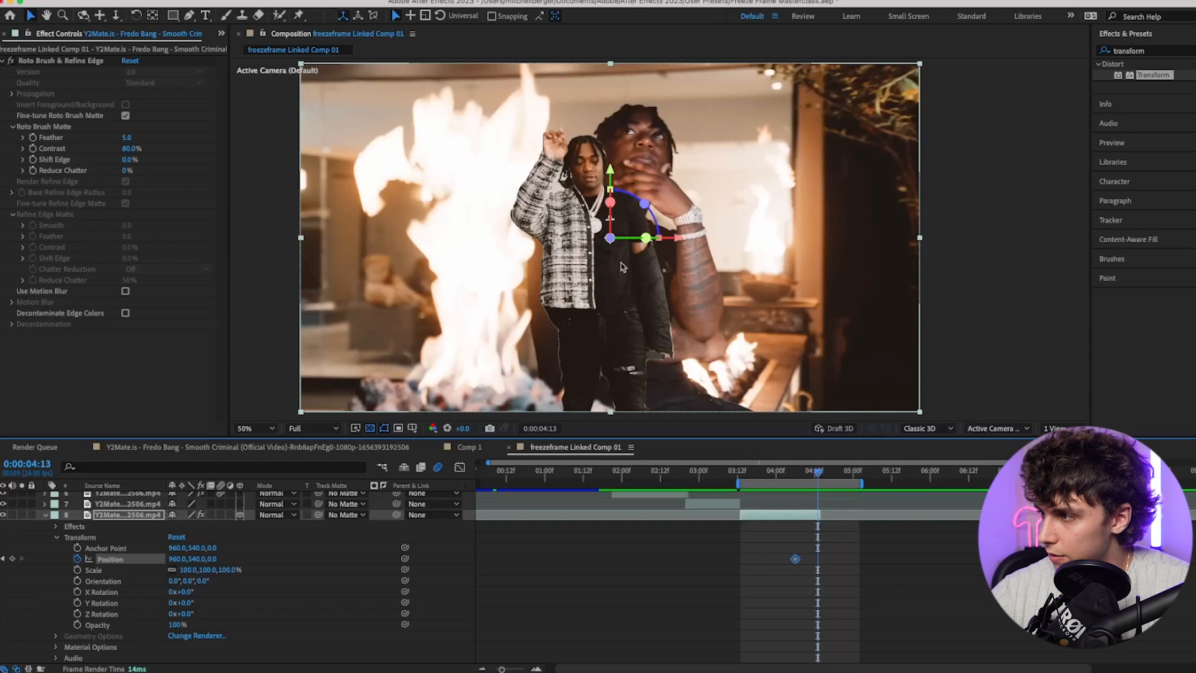
{"action": "left_click_drag", "start_coordinate": [610, 239], "coordinate": [620, 331]}
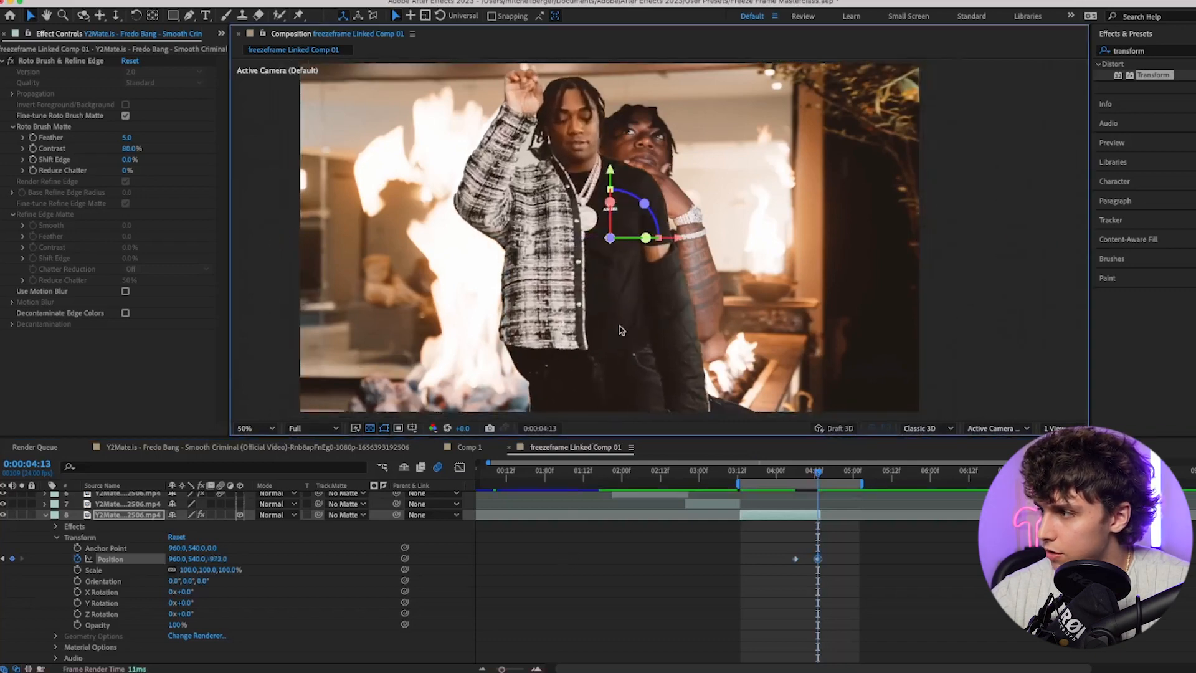
{"action": "left_click_drag", "start_coordinate": [681, 238], "coordinate": [455, 278]}
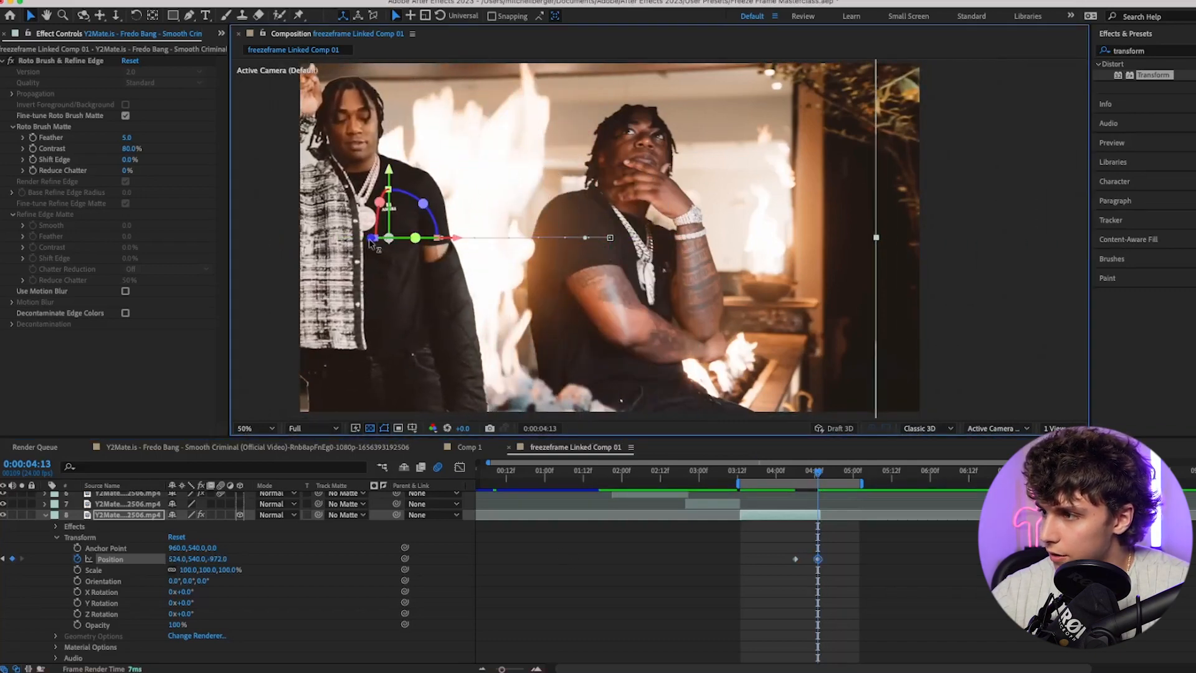
{"action": "left_click_drag", "start_coordinate": [370, 243], "coordinate": [397, 429]}
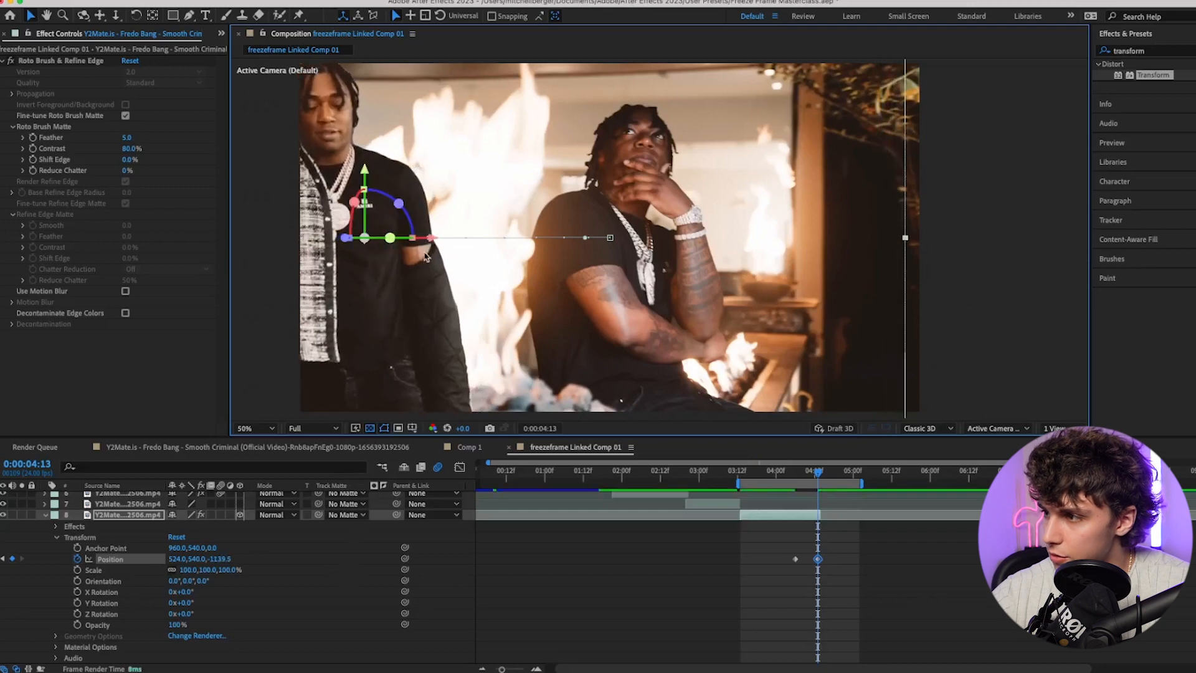
{"action": "left_click_drag", "start_coordinate": [426, 243], "coordinate": [262, 242]}
- Ease the cutout's two Position keyframes, enable motion blur on its layer, and preview the exit movement
{"action": "left_click_drag", "start_coordinate": [860, 551], "coordinate": [723, 618]}
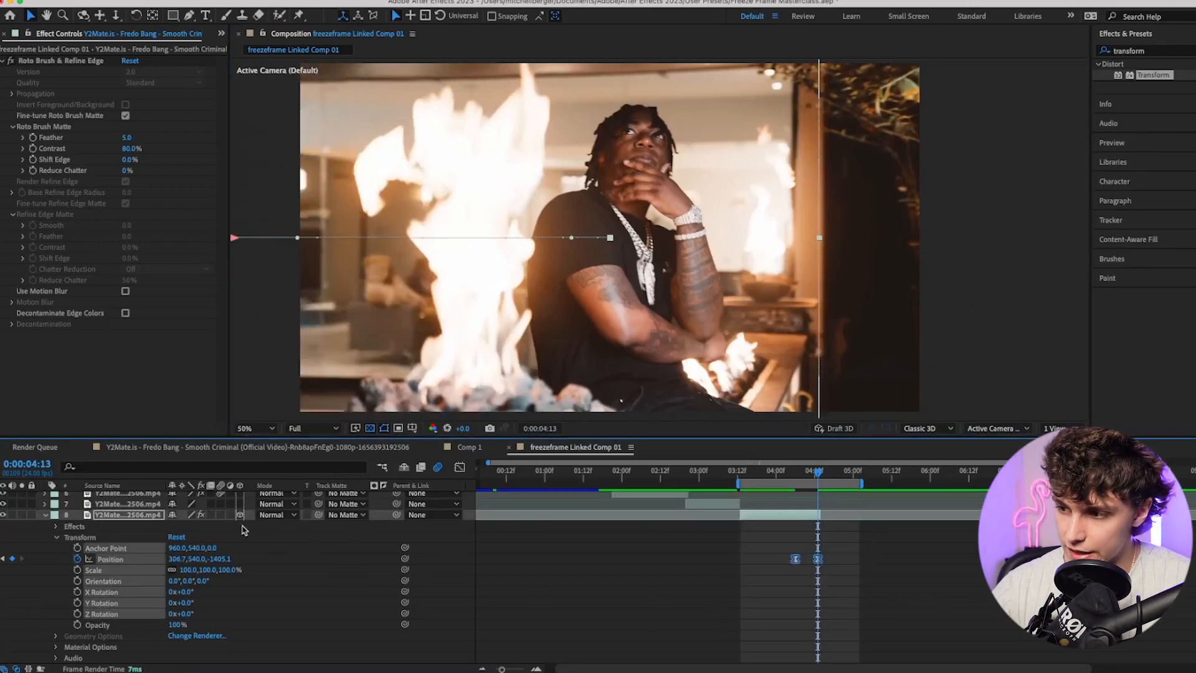
{"action": "key", "text": "space"}
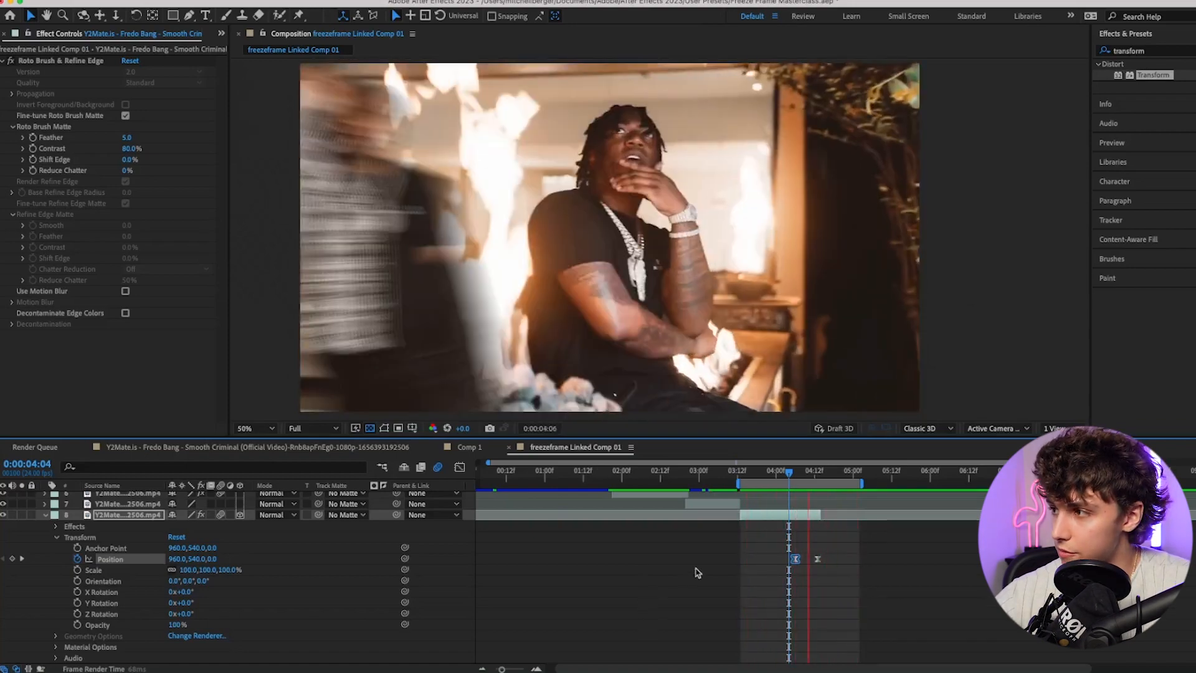
{"action": "key", "text": "space"}
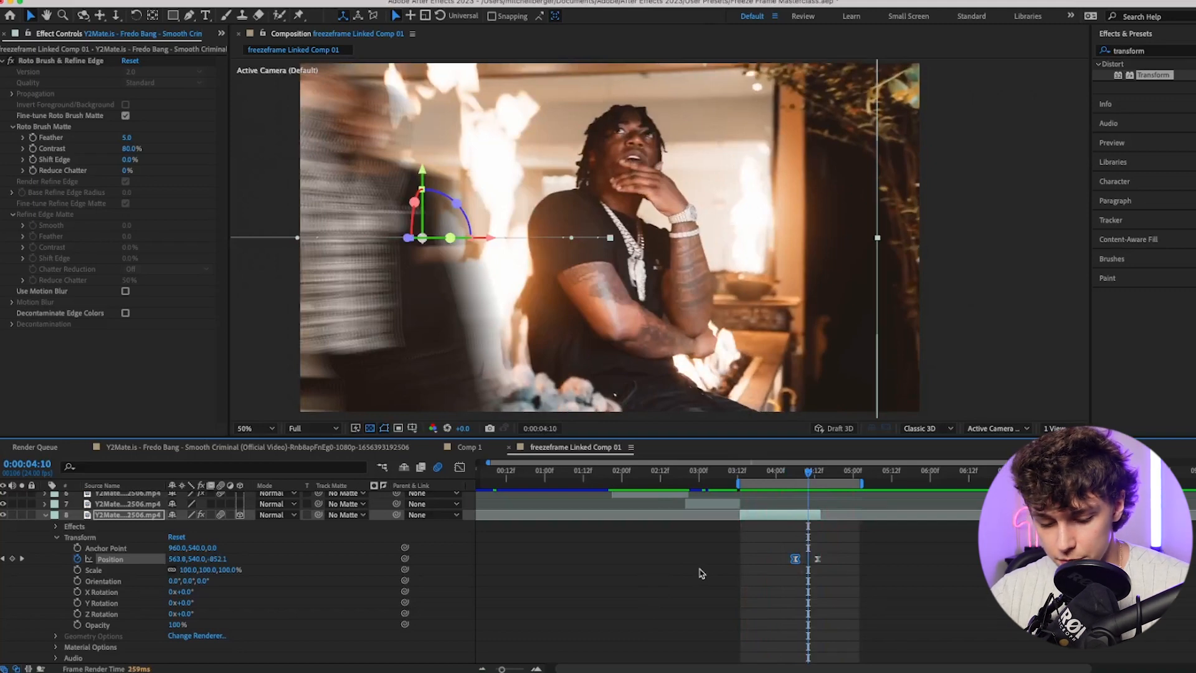
{"action": "left_click", "coordinate": [704, 554]}
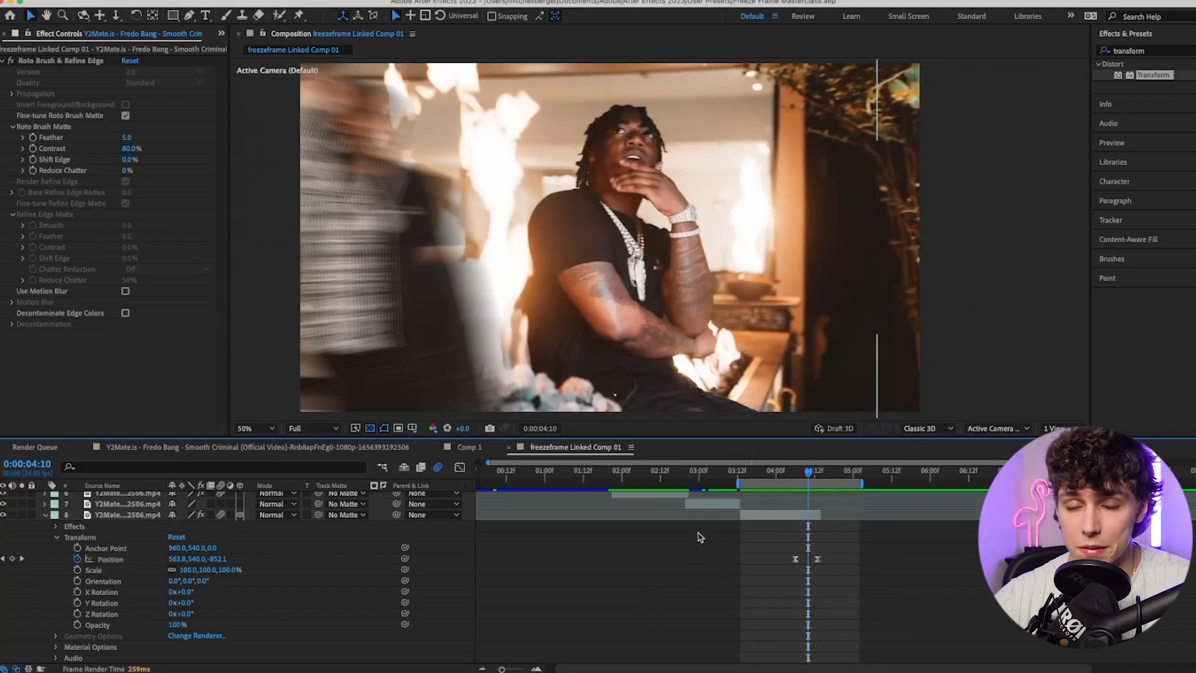
- Switch to Premiere Pro, move the V5 adjustment layer over the transition around 00:00:04:06, and trim its end to about 00:00:04:10
{"action": "key", "text": "super+Tab"}
{"action": "left_click_drag", "start_coordinate": [664, 460], "coordinate": [621, 456]}
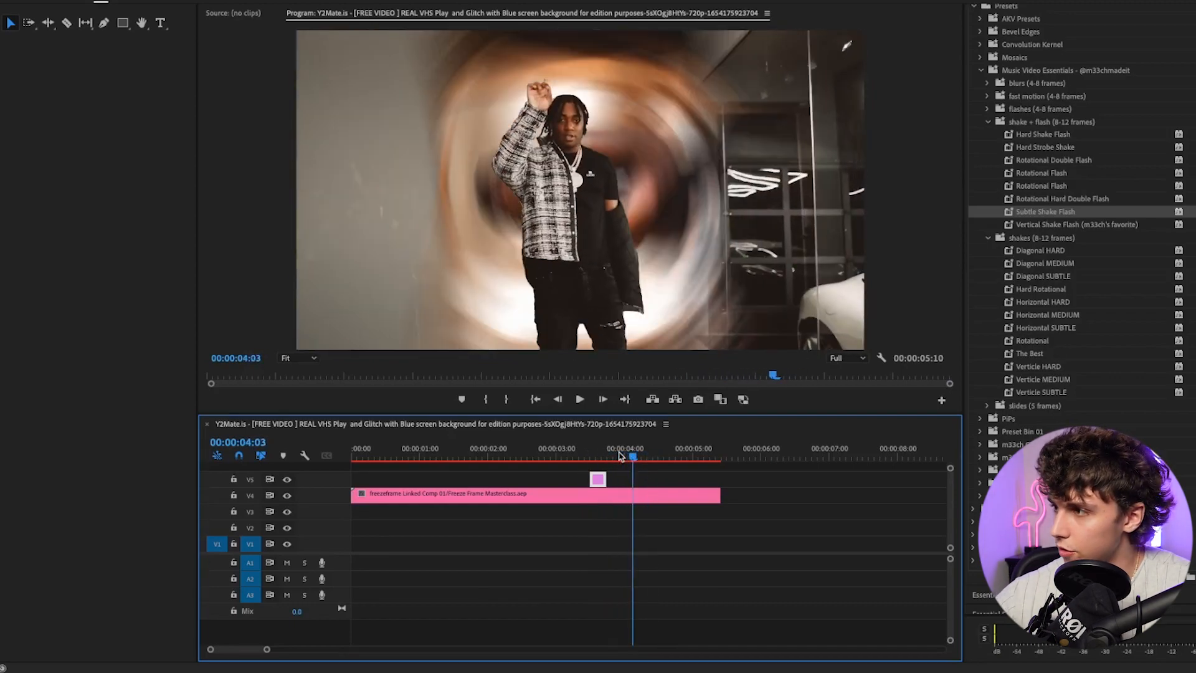
{"action": "key", "text": "Right"}
{"action": "key", "text": "Right"}
{"action": "key", "text": "Right"}
{"action": "key", "text": "Right"}
{"action": "key", "text": "Left"}
{"action": "key", "text": "Left"}
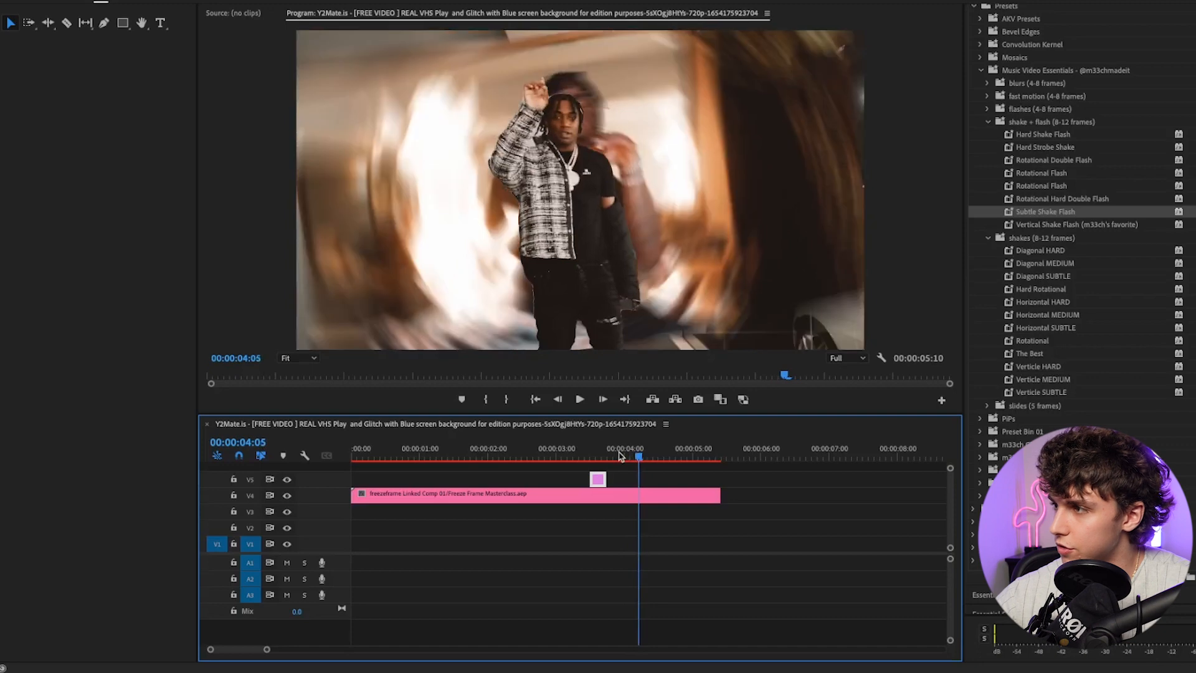
{"action": "left_click_drag", "start_coordinate": [600, 480], "coordinate": [633, 480]}
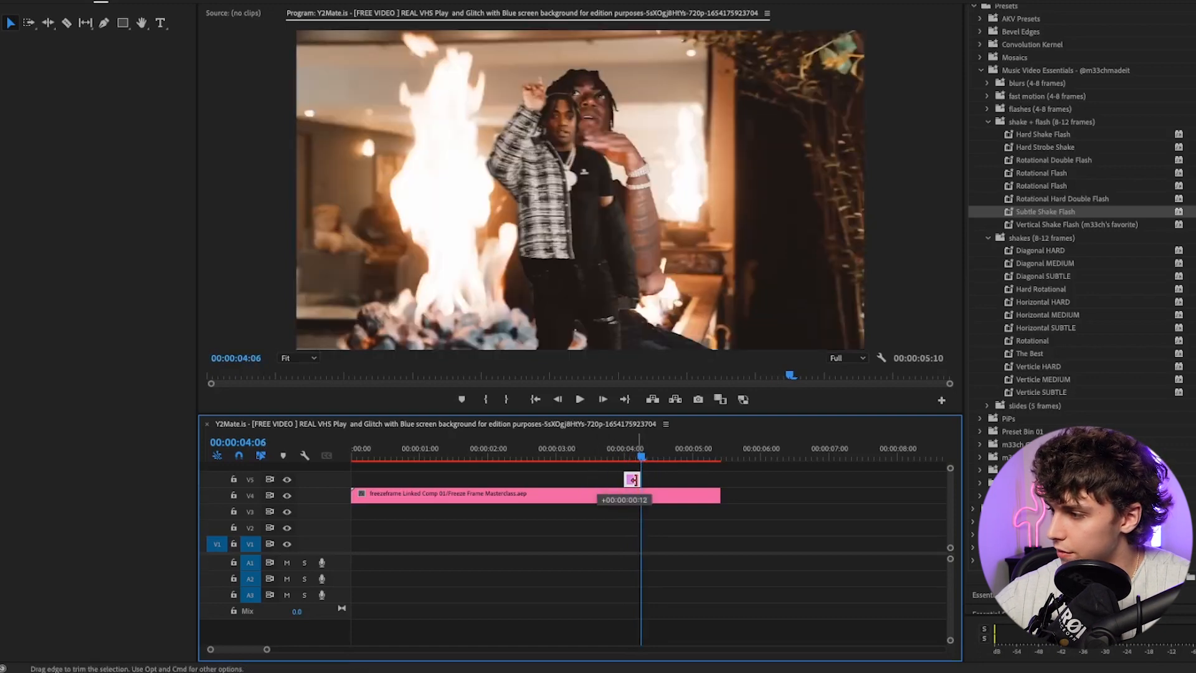
{"action": "left_click_drag", "start_coordinate": [655, 480], "coordinate": [652, 480]}
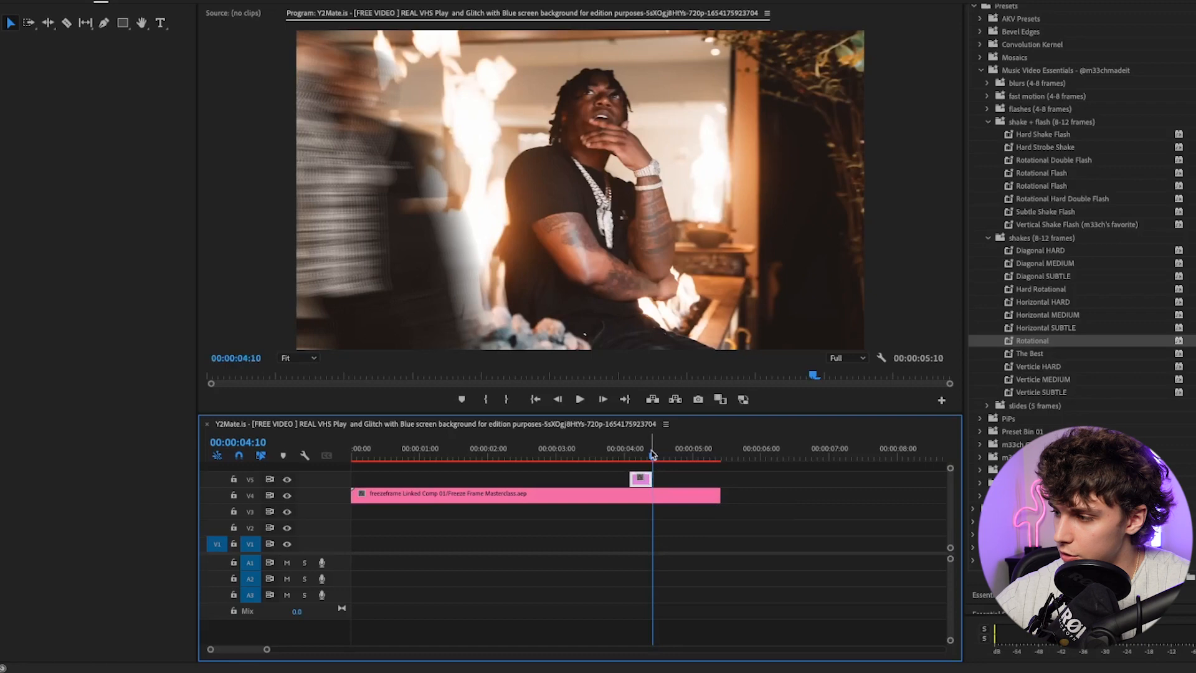
- Apply the Rotational shake preset to the adjustment layer and play back the transition
{"action": "key", "text": "Left"}
{"action": "key", "text": "Left"}
{"action": "key", "text": "Left"}
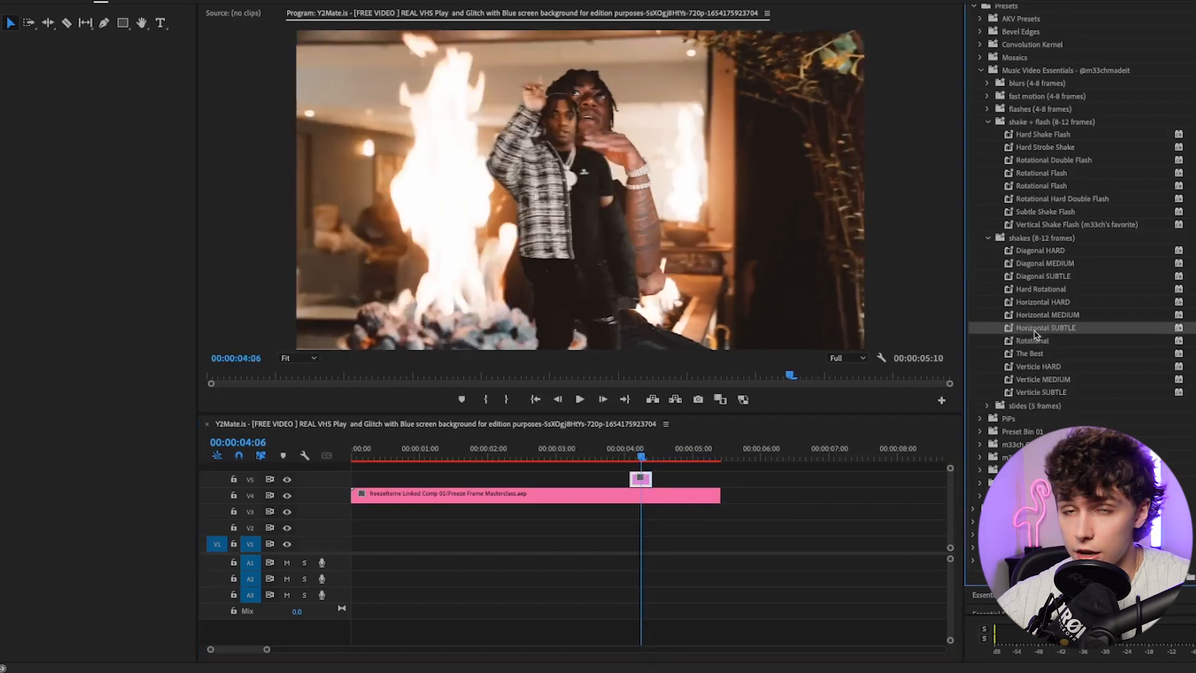
{"action": "left_click", "coordinate": [1045, 342]}
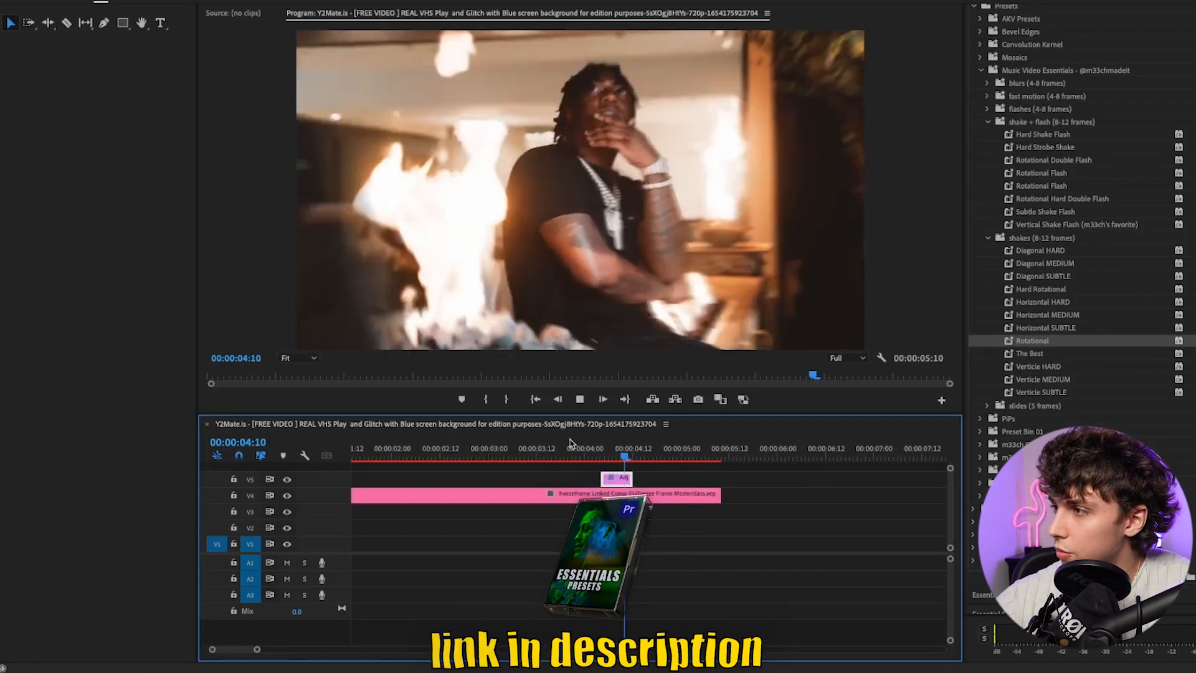
{"action": "left_click", "coordinate": [570, 443]}
{"action": "left_click", "coordinate": [537, 443]}
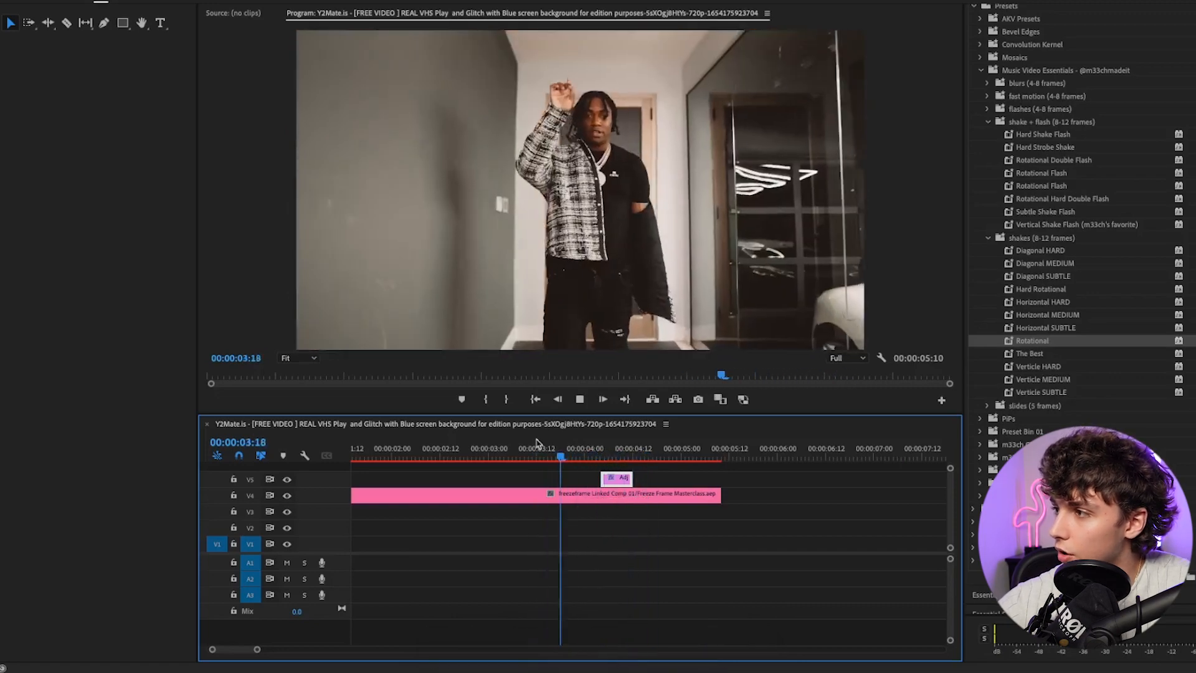
{"action": "left_click", "coordinate": [536, 443]}
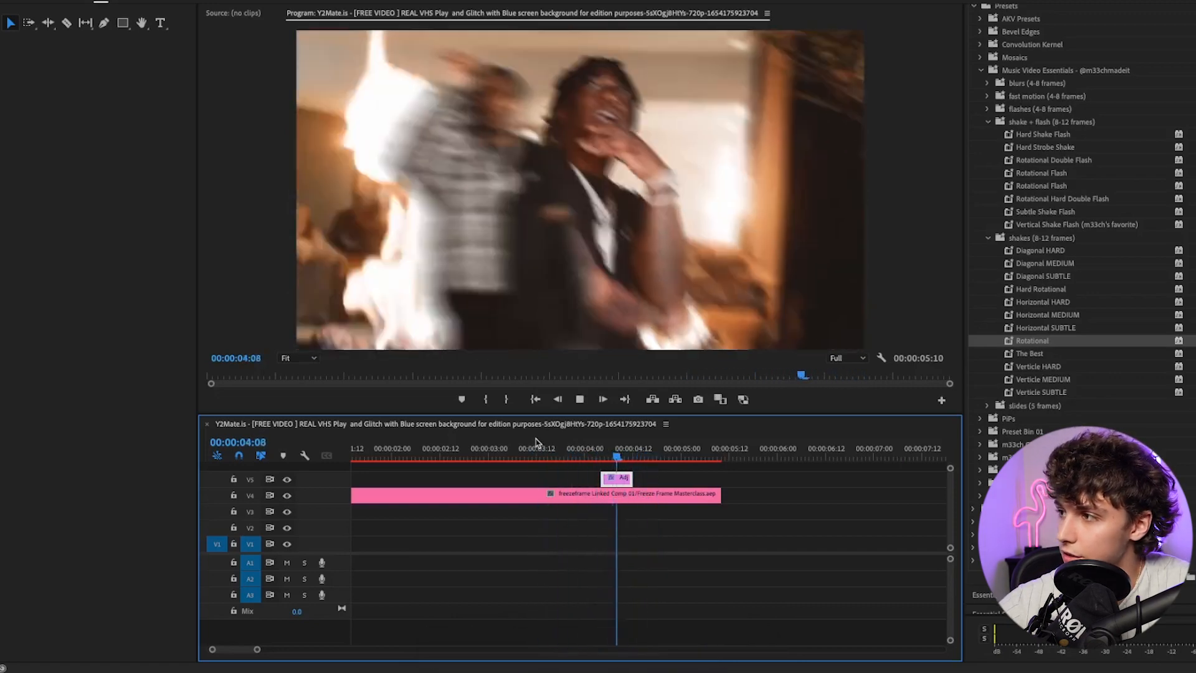
{"action": "key", "text": "space"}
- Apply the Rotational Flash preset to the adjustment layer and play the transition from about 00:00:03:14
{"action": "left_click", "coordinate": [1046, 177]}
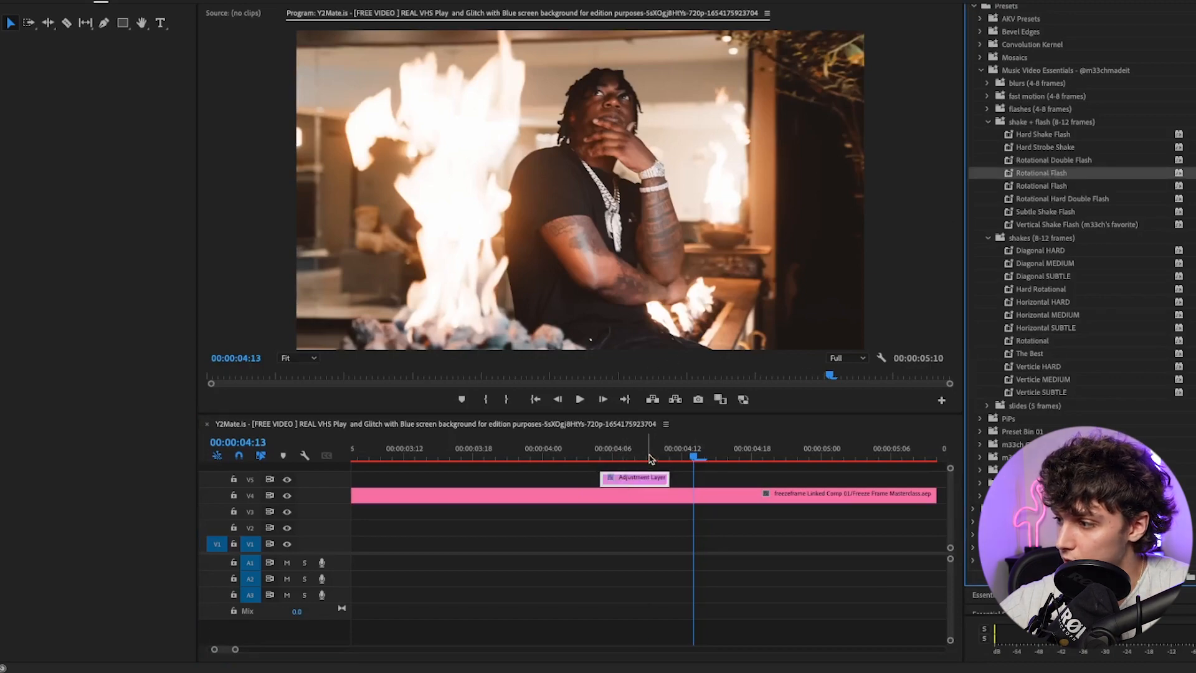
{"action": "left_click", "coordinate": [427, 449]}
{"action": "key", "text": "space"}
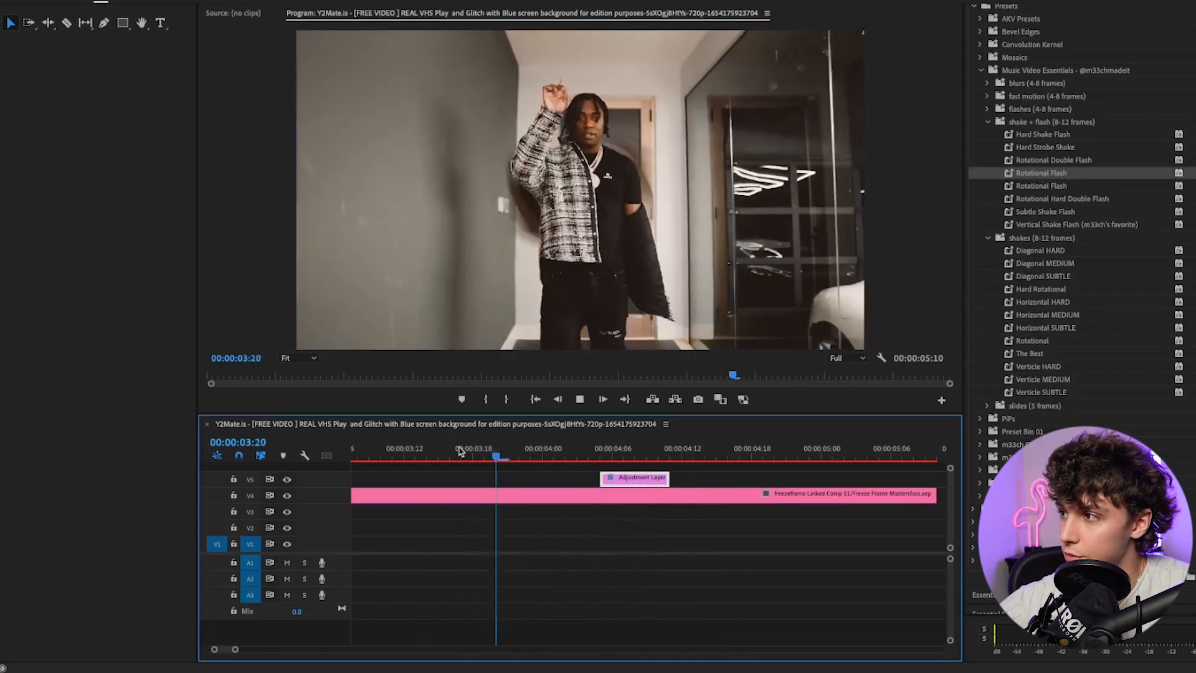
{"action": "key", "text": "space"}
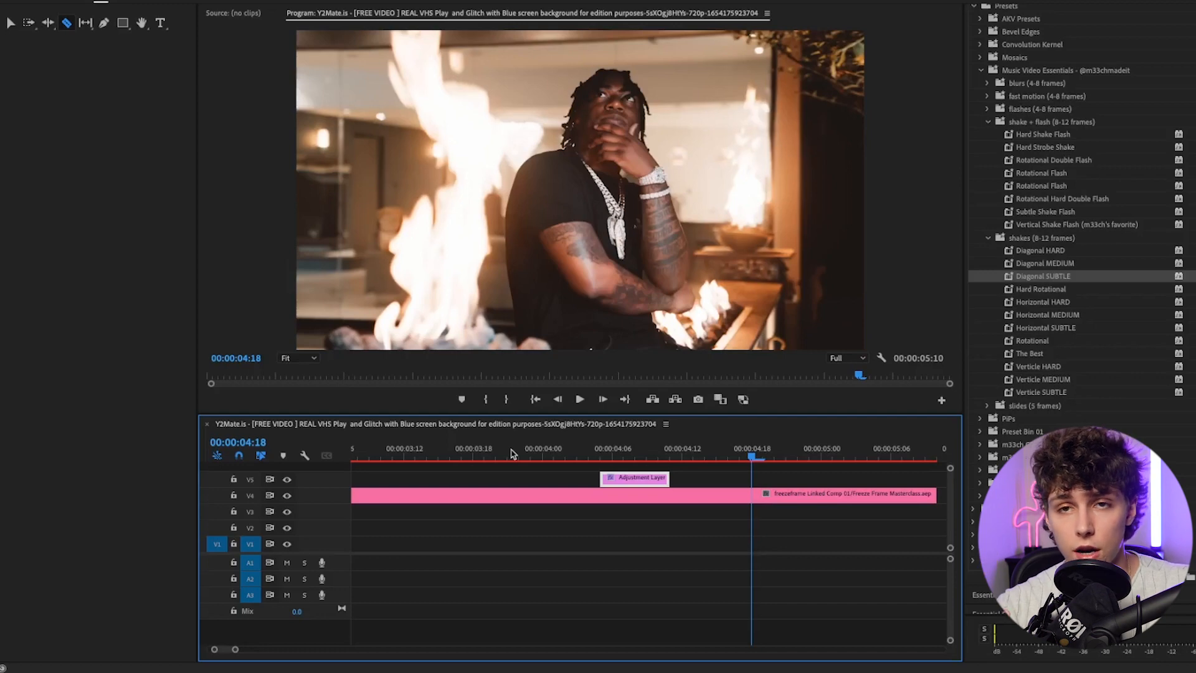